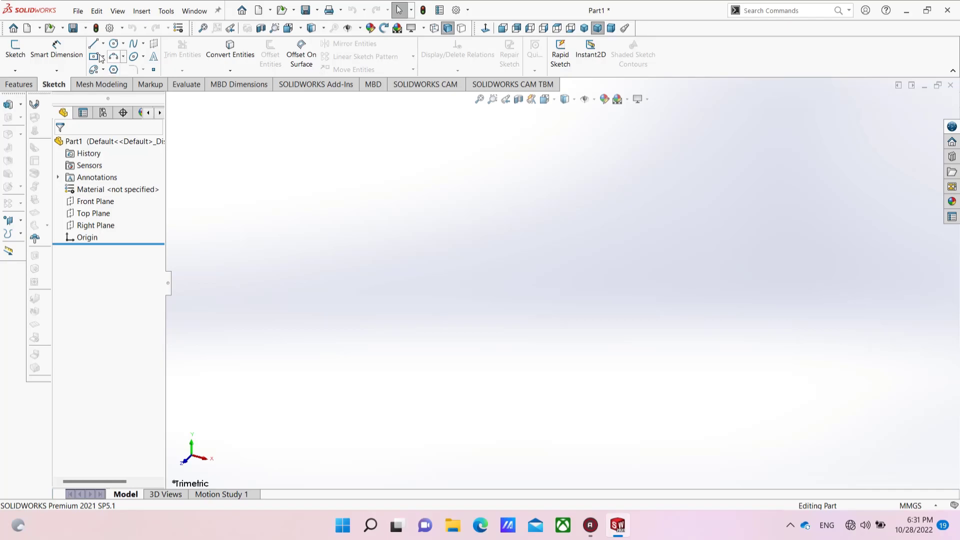
Sketch a circle of about 48 mm radius on the Front Plane, centred on the origin.
left_click(102, 202)
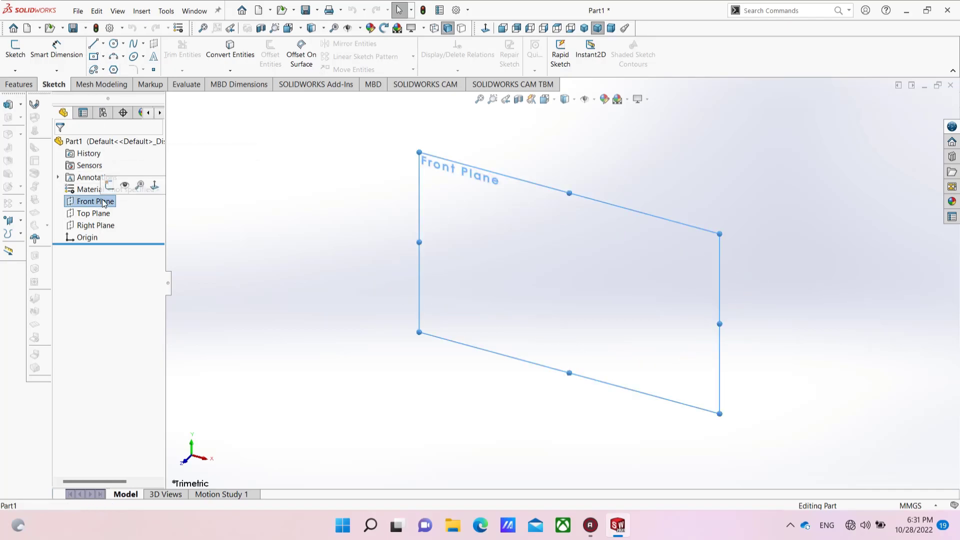
left_click(109, 185)
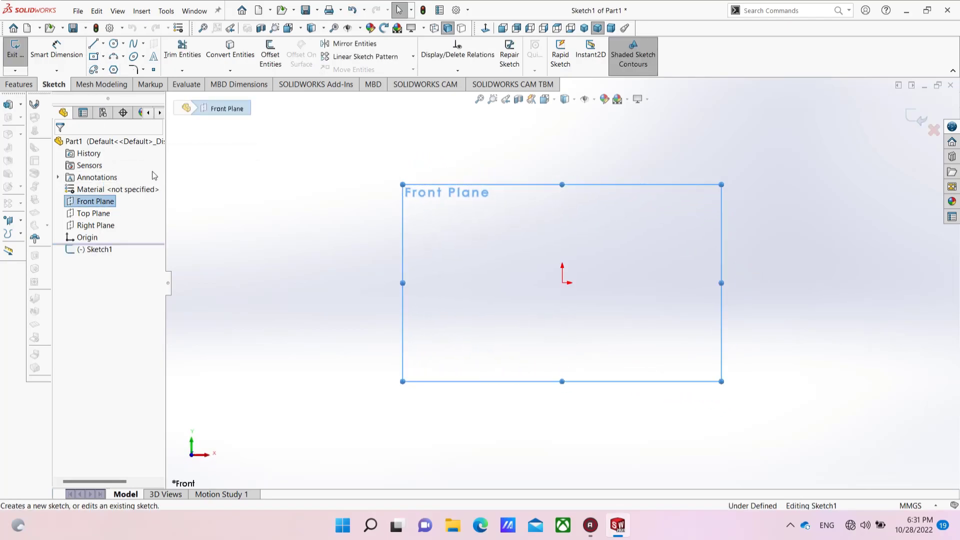
left_click(114, 45)
left_click(563, 283)
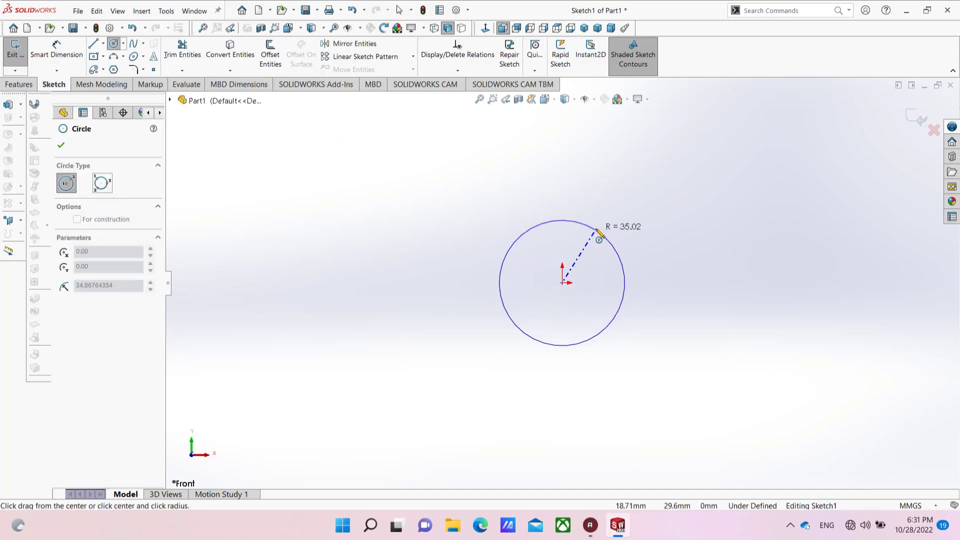
left_click(607, 213)
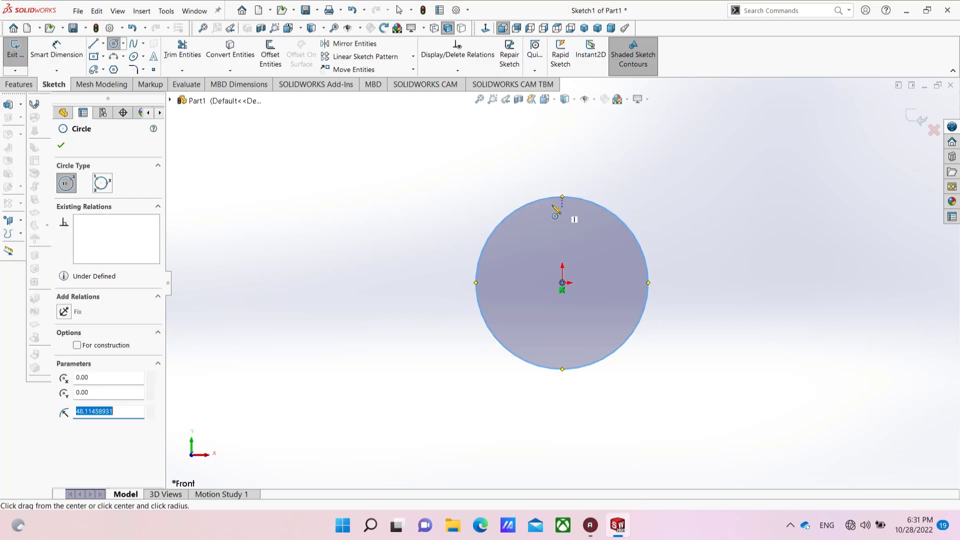
Dimension the circle's diameter and set it to 76.2 mm.
right_click_drag(443, 177, 443, 142)
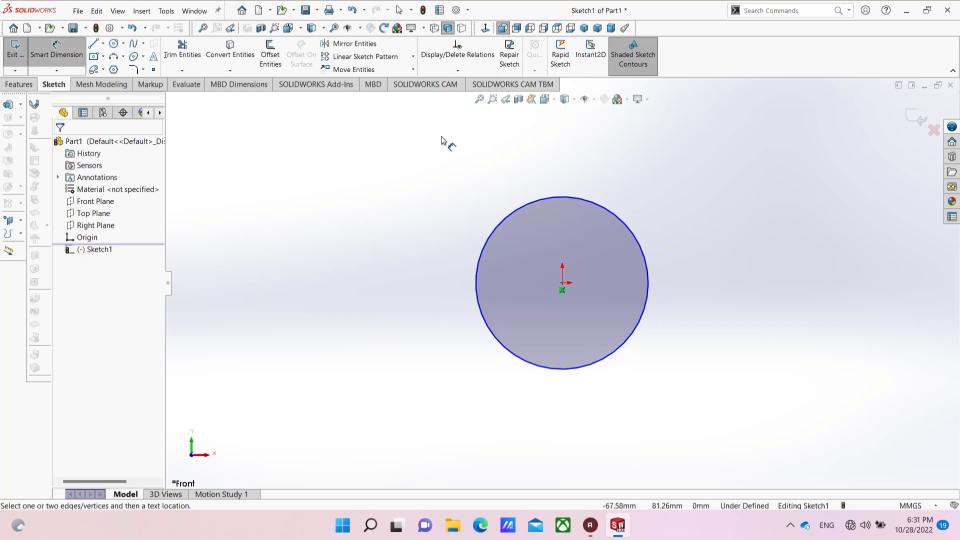
left_click(482, 248)
left_click(413, 247)
type("76.2")
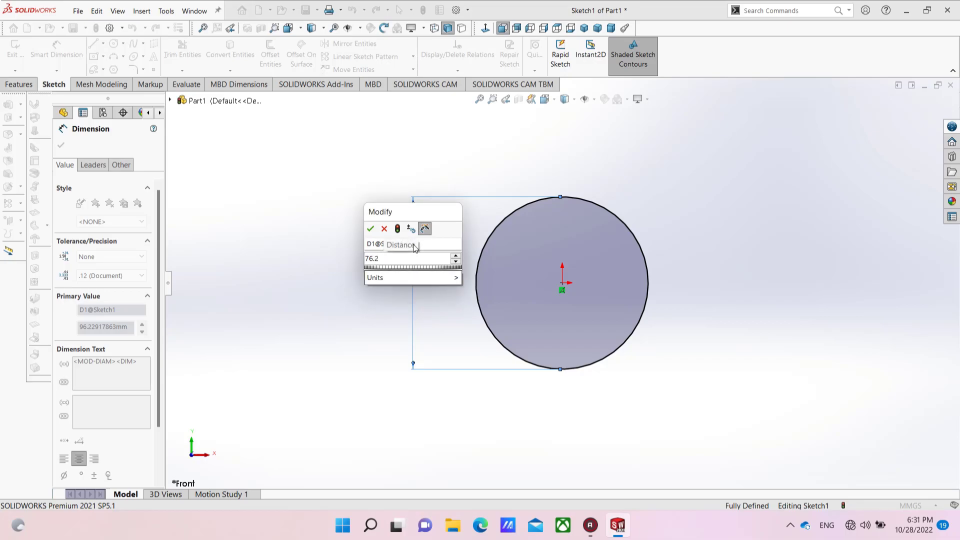
key("Return")
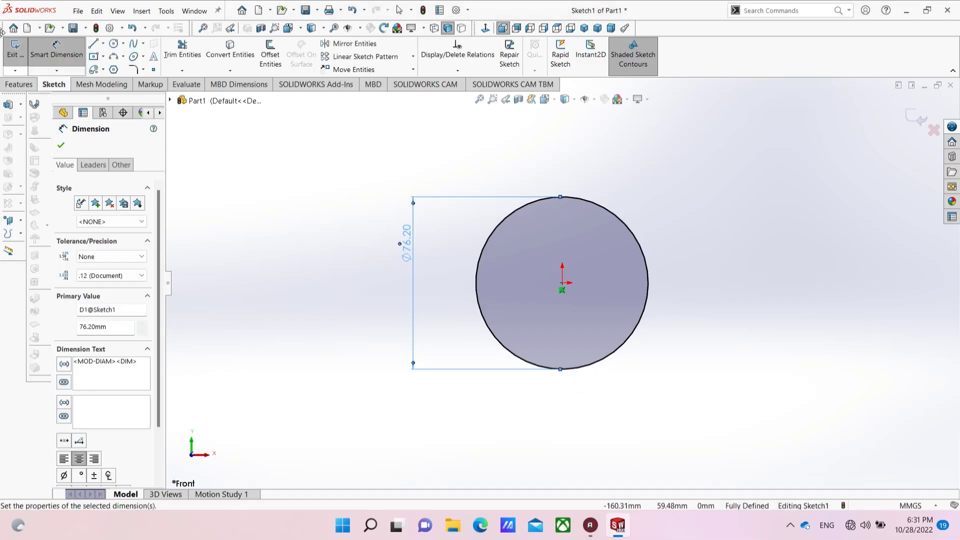
left_click(61, 145)
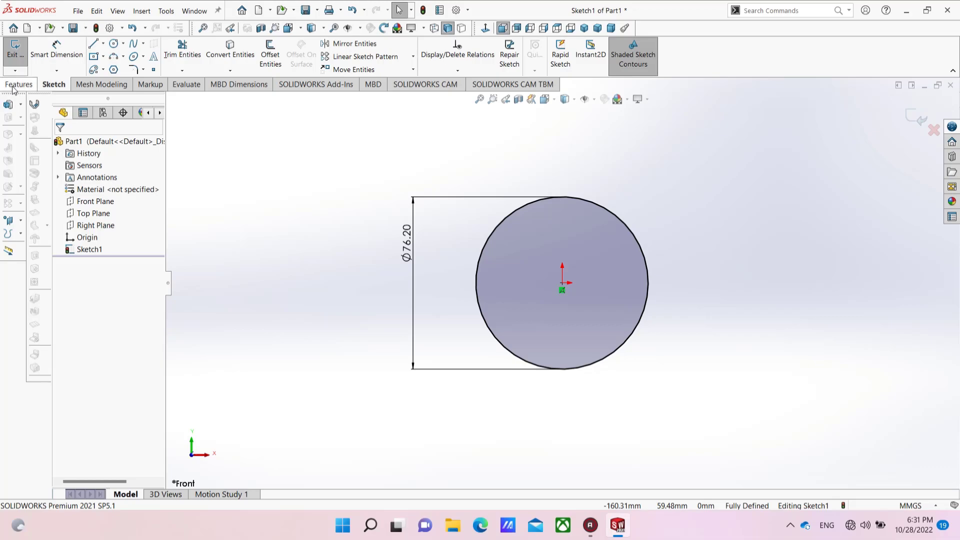
Extrude the circle as a blind boss with a depth of 27.31 mm.
left_click(19, 84)
left_click(20, 52)
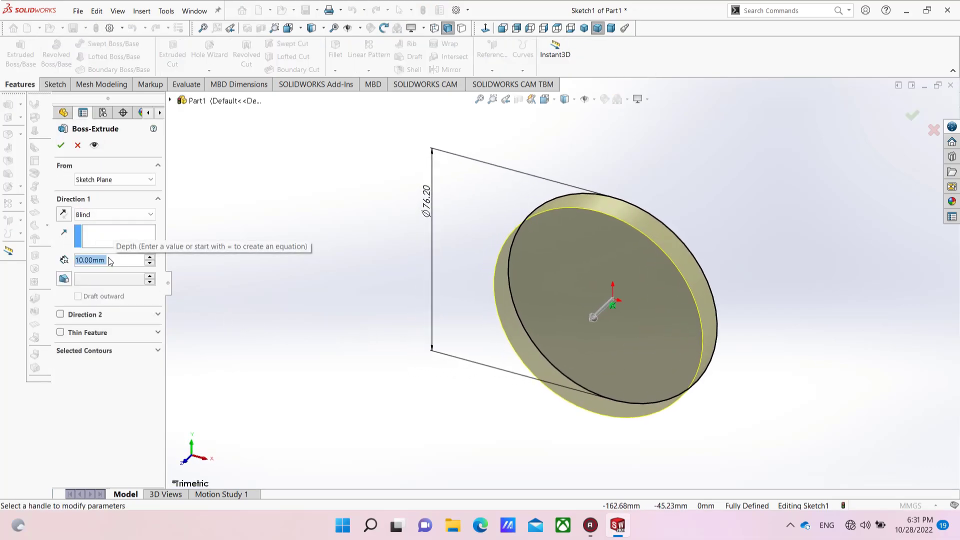
type("27")
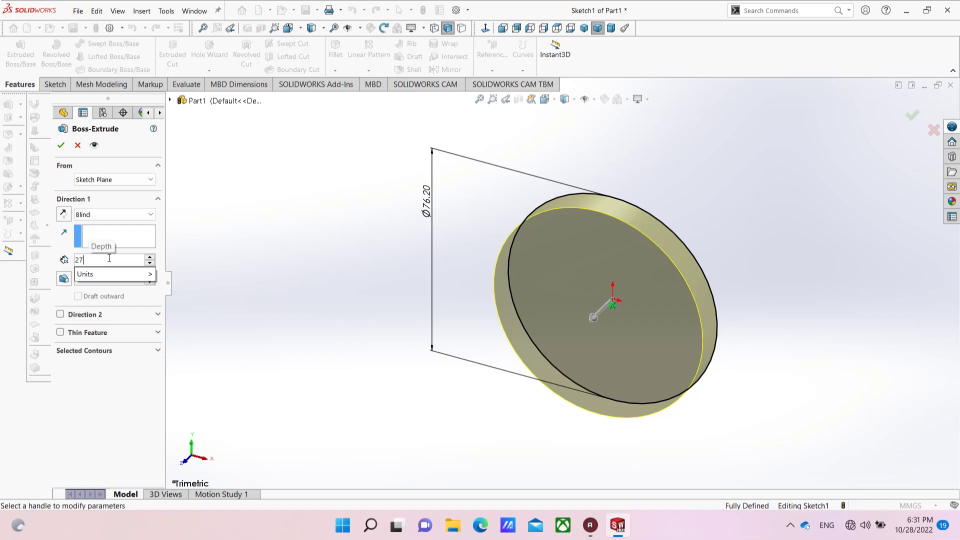
key("Return")
type("7.1")
key("BackSpace")
type("31mm")
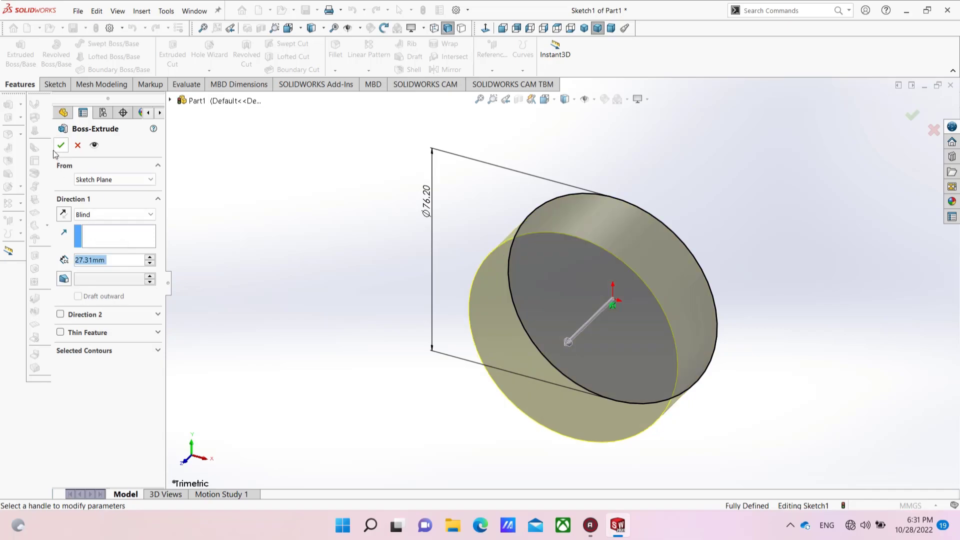
left_click(61, 145)
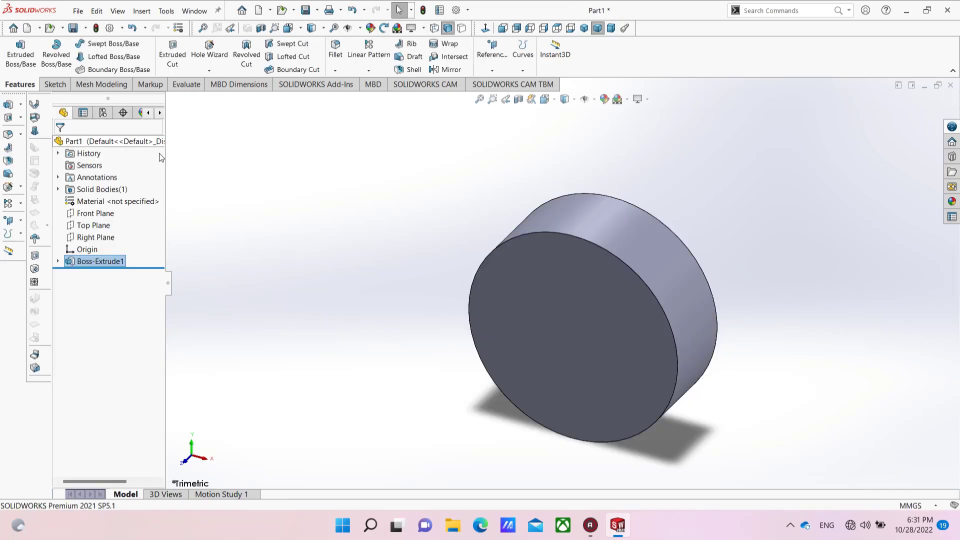
On the disc's front face, sketch a concentric circle of about 62 mm radius centred on the origin.
left_click(536, 295)
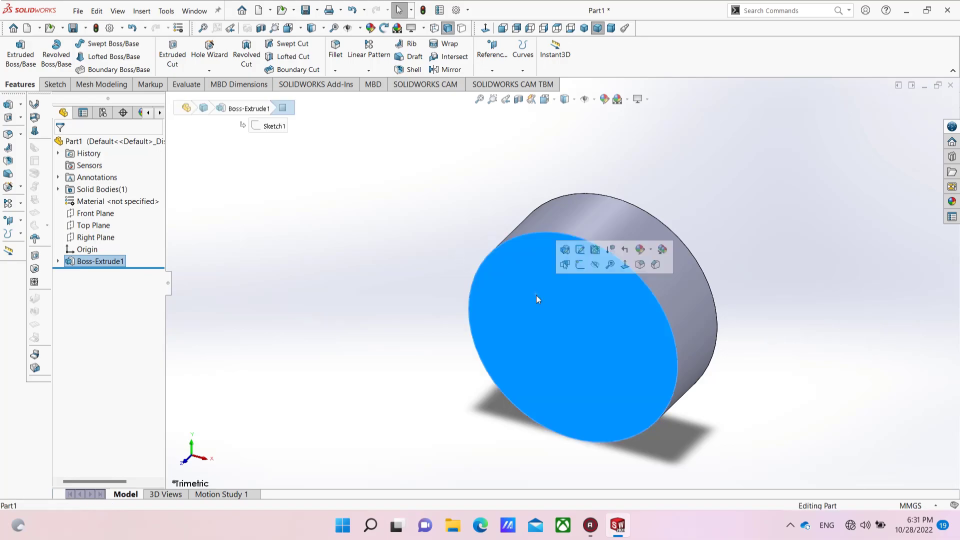
left_click(564, 270)
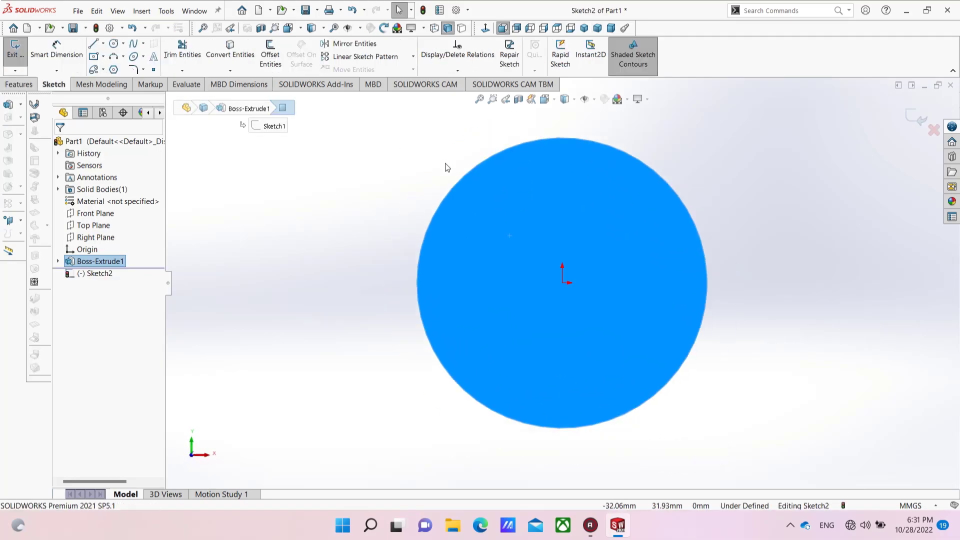
left_click(114, 44)
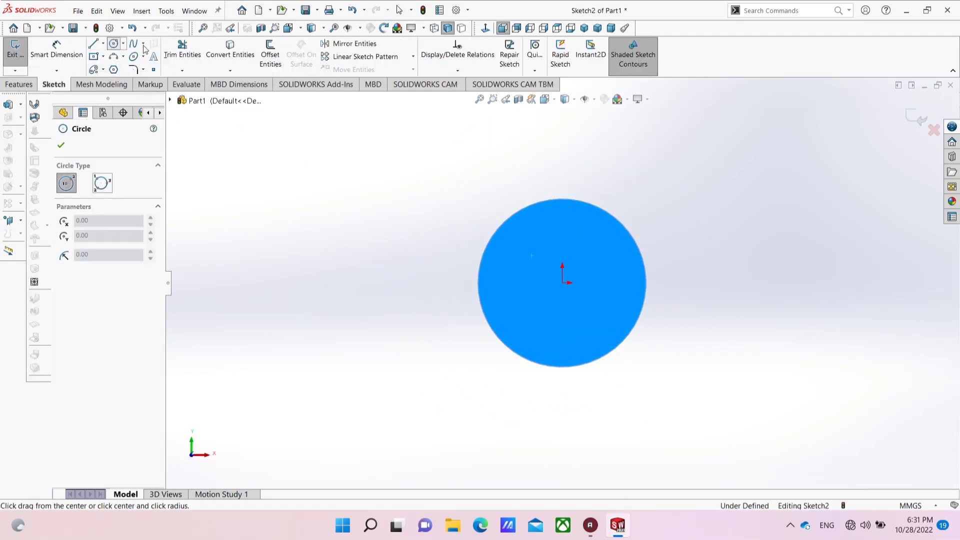
left_click(563, 282)
left_click(676, 206)
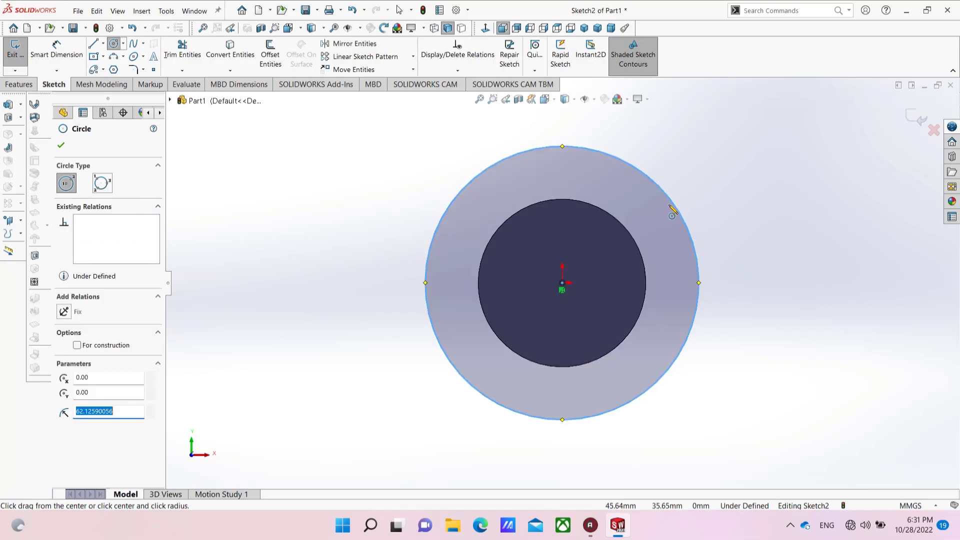
Sketch a second circle of about 104 mm radius, centred about 153 mm vertically above the origin.
scroll(573, 184, "up", 4)
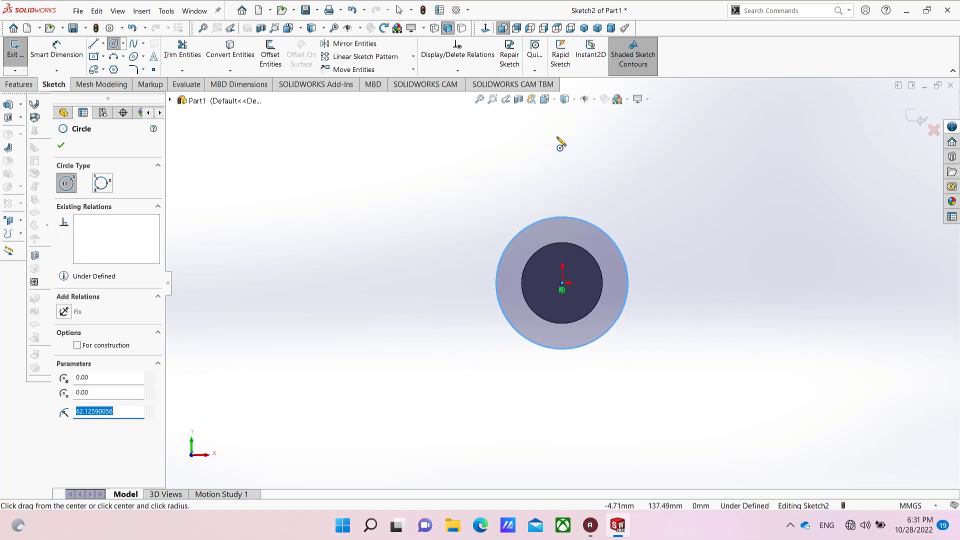
left_click(562, 120)
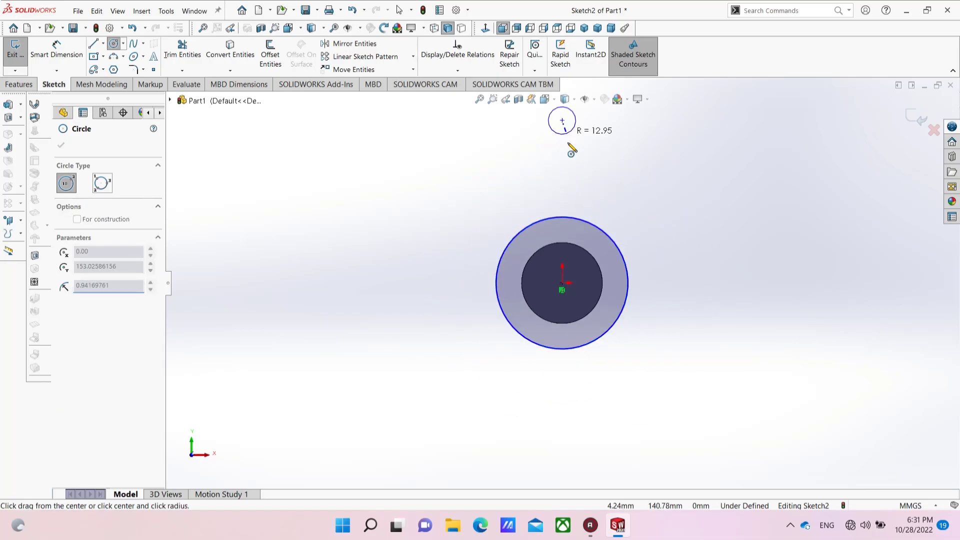
left_click(569, 231)
Dimension the radial gap between the disc edge and the concentric sketch circle as 12.7 mm.
scroll(571, 235, "up", 4)
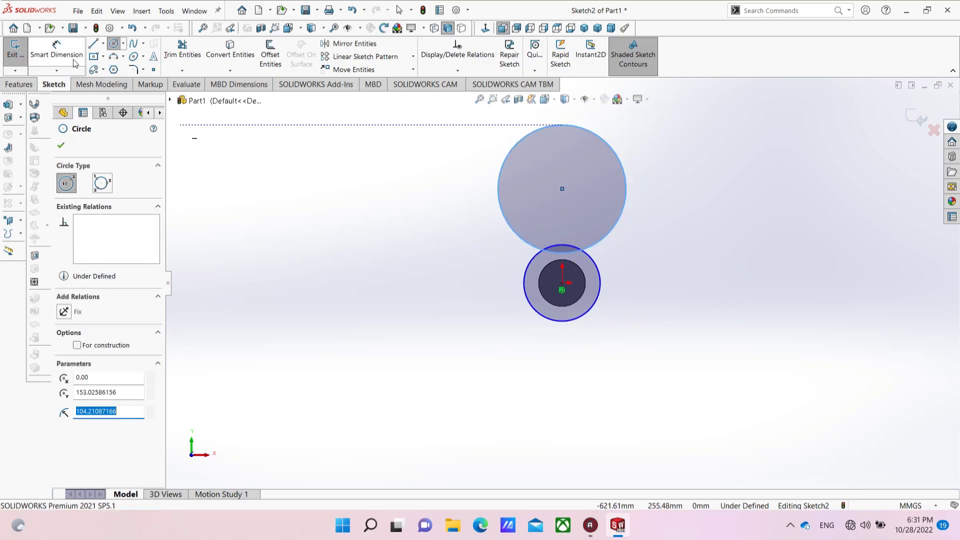
left_click(57, 50)
left_click(526, 295)
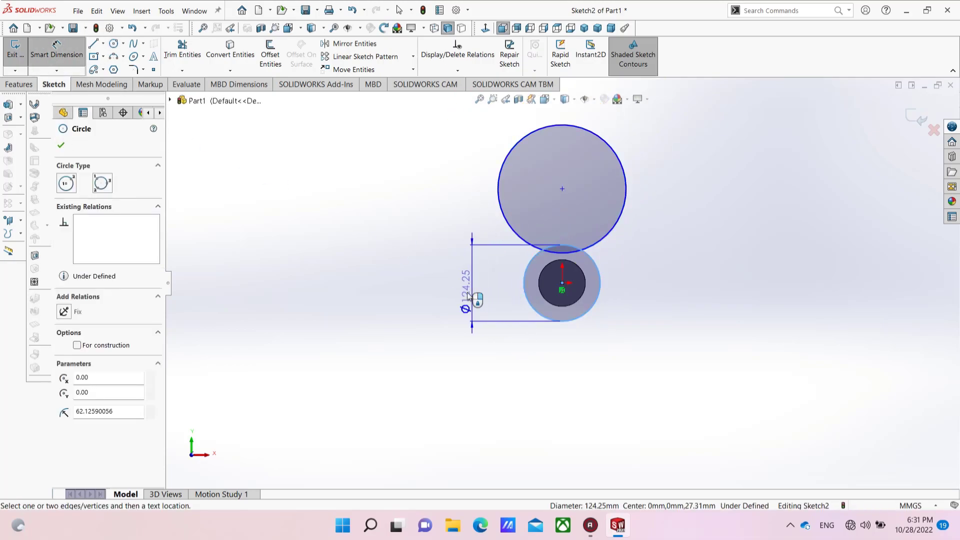
left_click(541, 296)
left_click(496, 349)
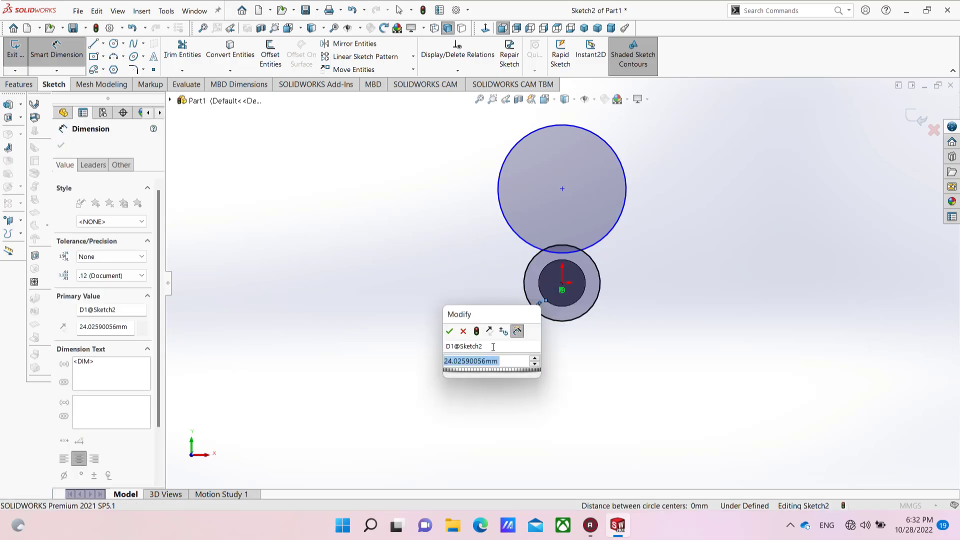
type("12.7")
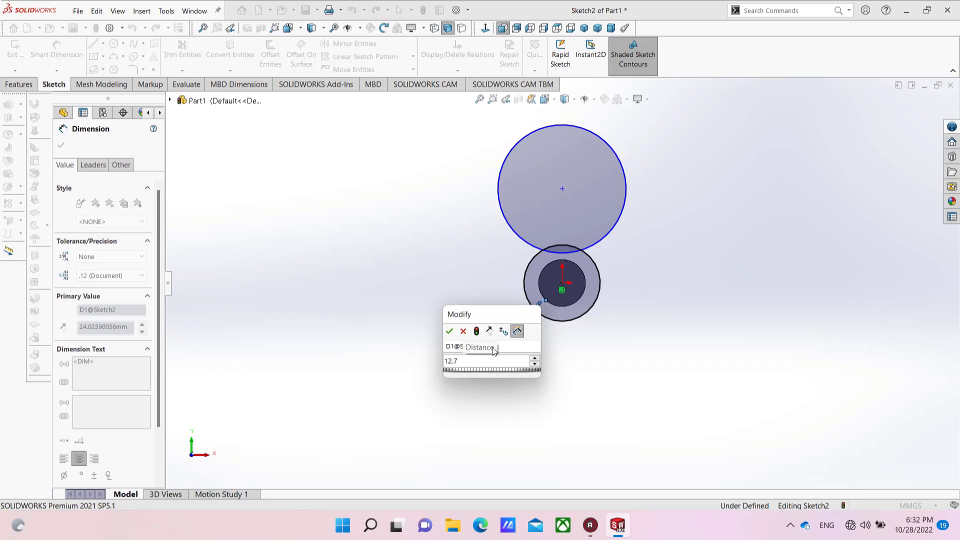
key("Return")
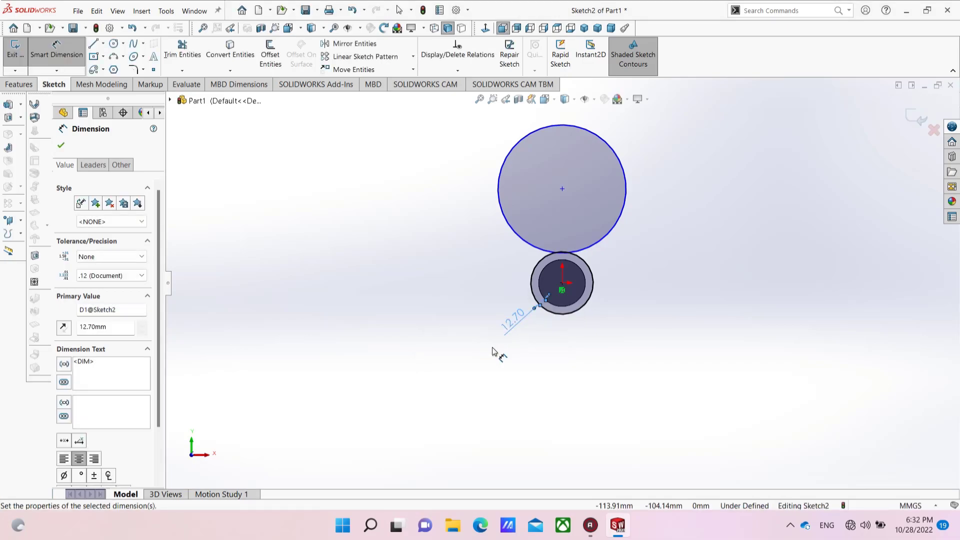
Dimension the upper circle's diameter and set it to 88.90 mm.
scroll(584, 267, "down", 2)
scroll(584, 267, "down", 1)
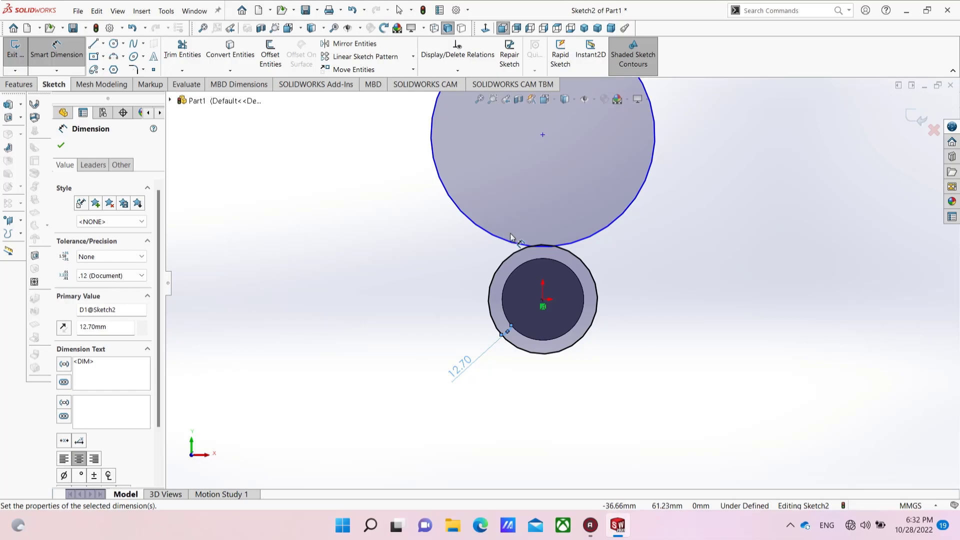
left_click(627, 208)
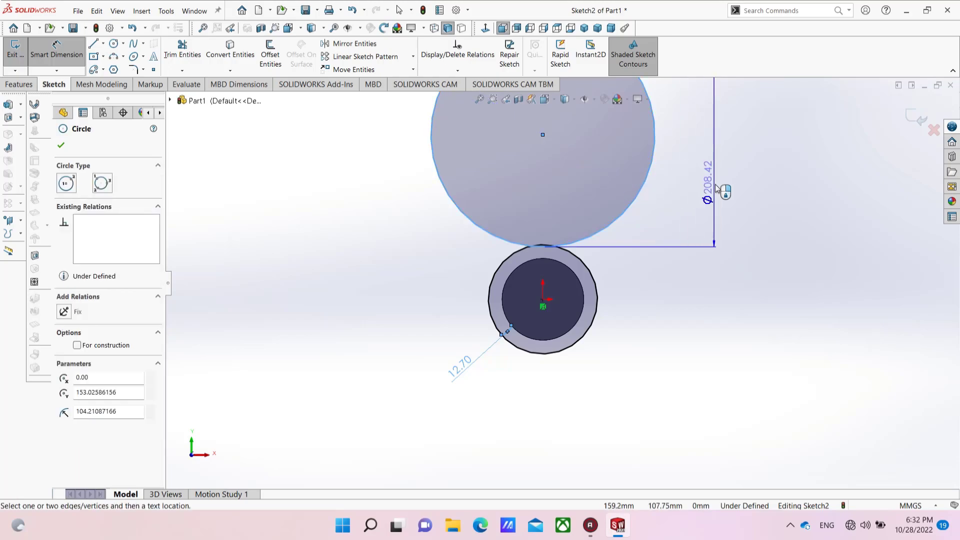
left_click(733, 194)
type("8")
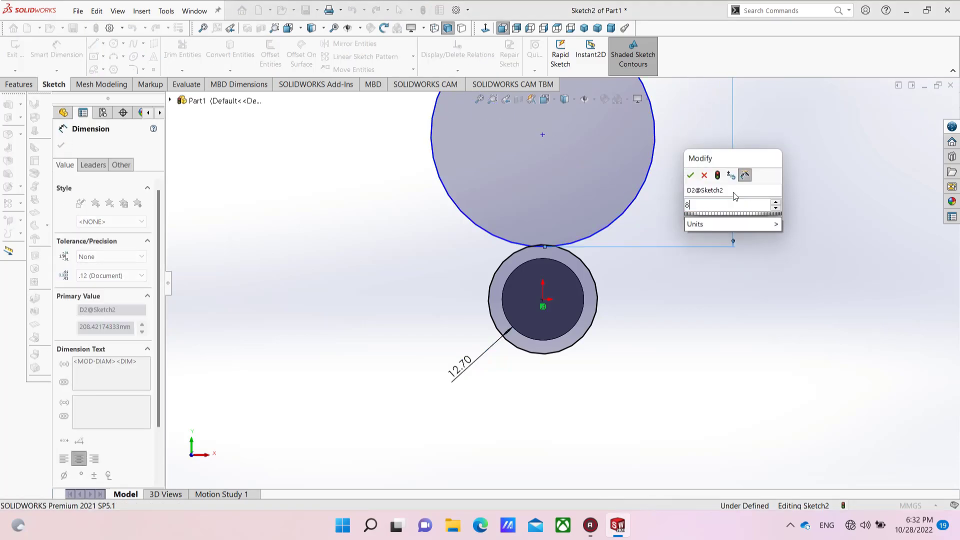
type("8.")
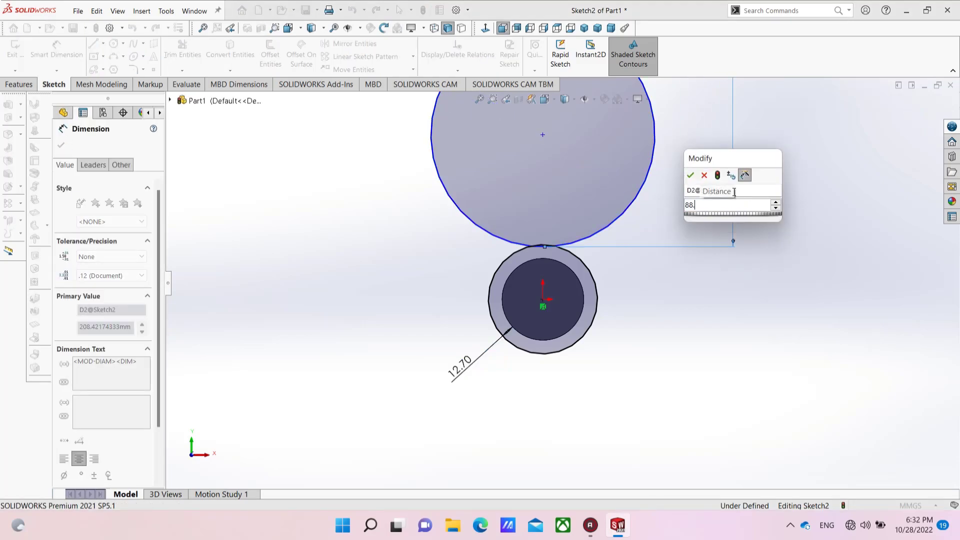
type("90")
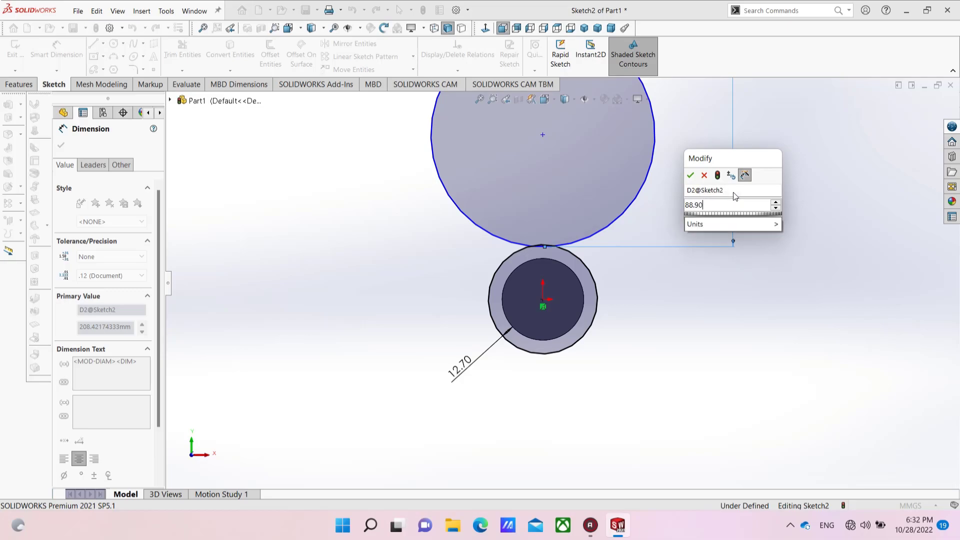
left_click(740, 275)
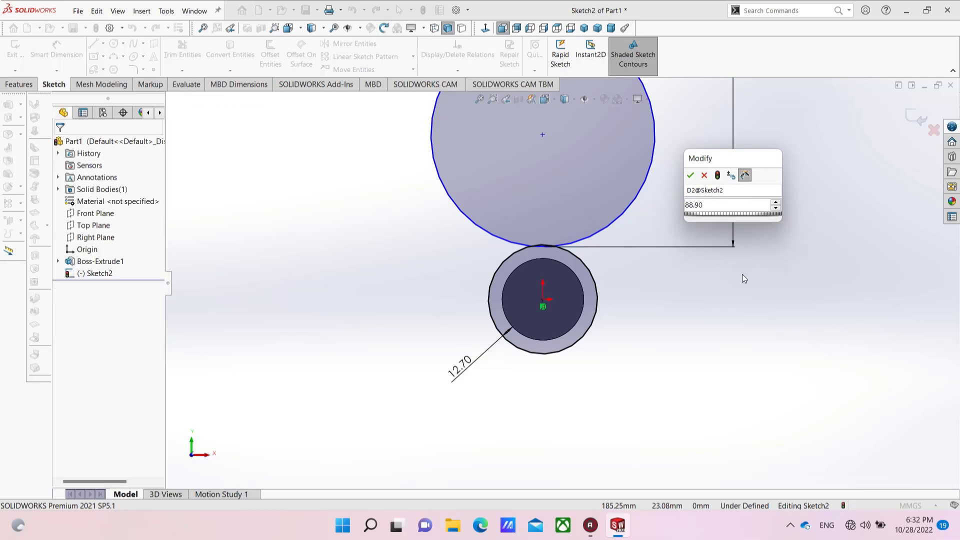
left_click(691, 175)
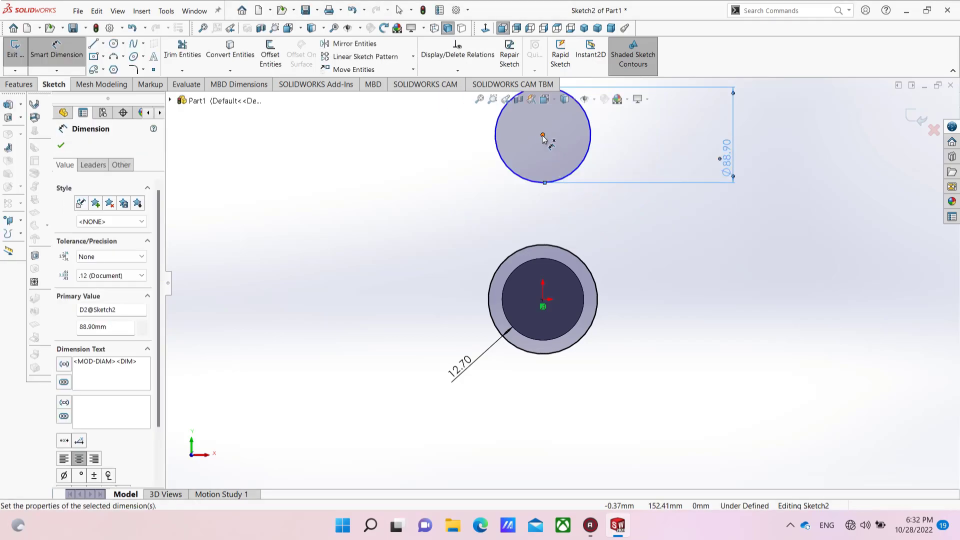
Dimension the vertical distance from the upper circle's centre to the origin as 63.5 mm.
left_click(543, 135)
left_click(543, 299)
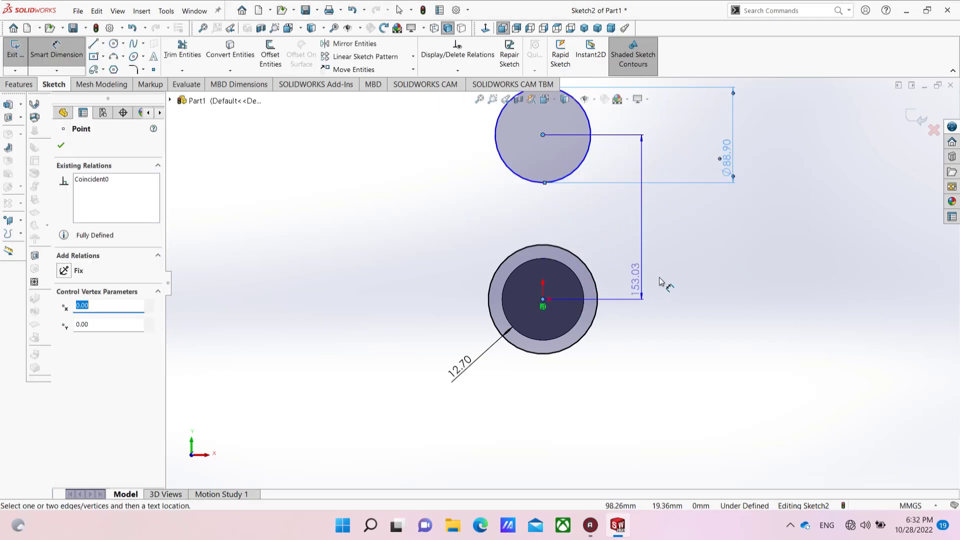
left_click(776, 265)
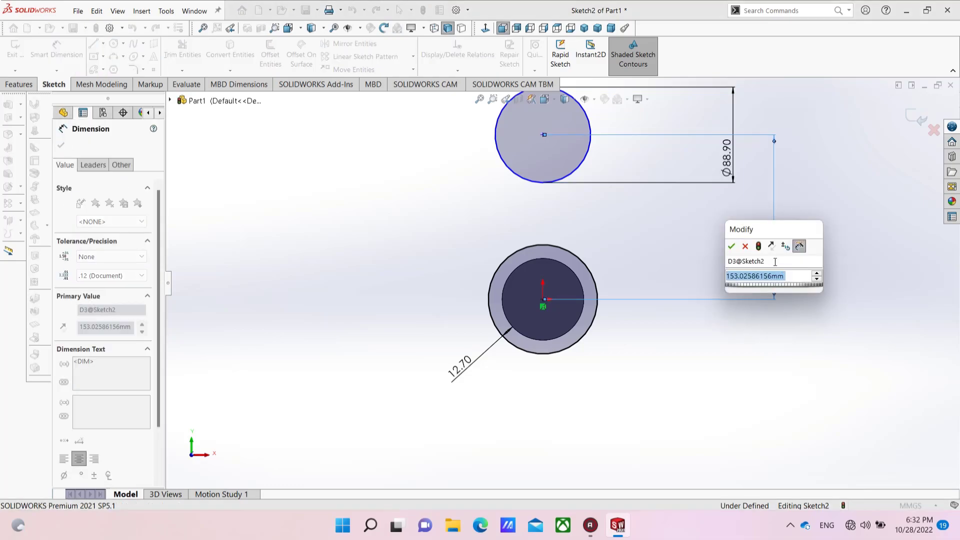
type("63.")
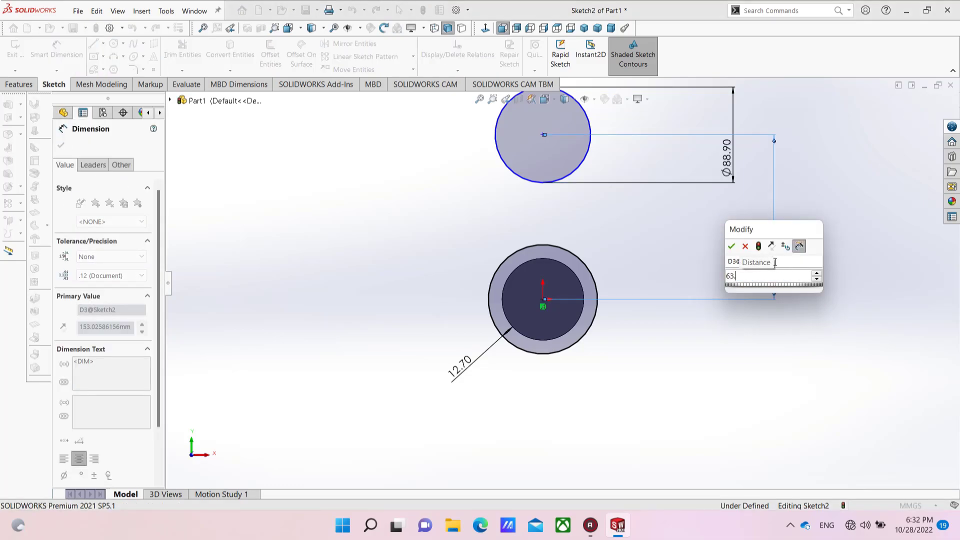
type("5")
key("Return")
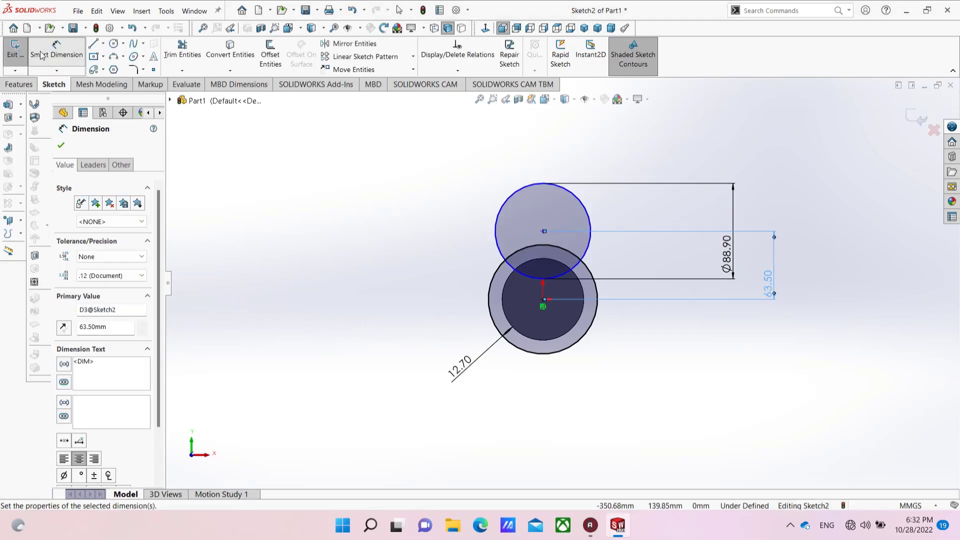
left_click(61, 146)
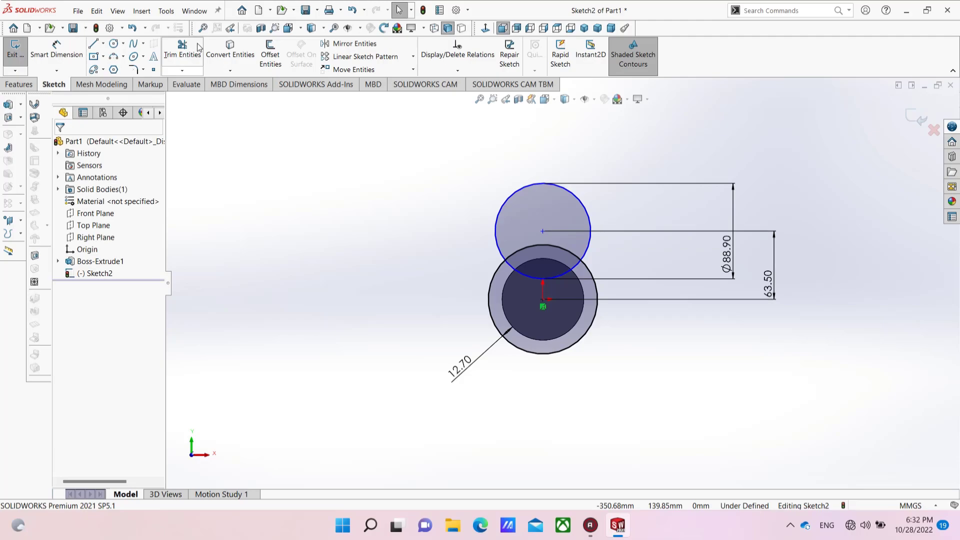
Draw a line about 63 mm long tangent to the upper circle and the large lower circle on their left side.
left_click(182, 50)
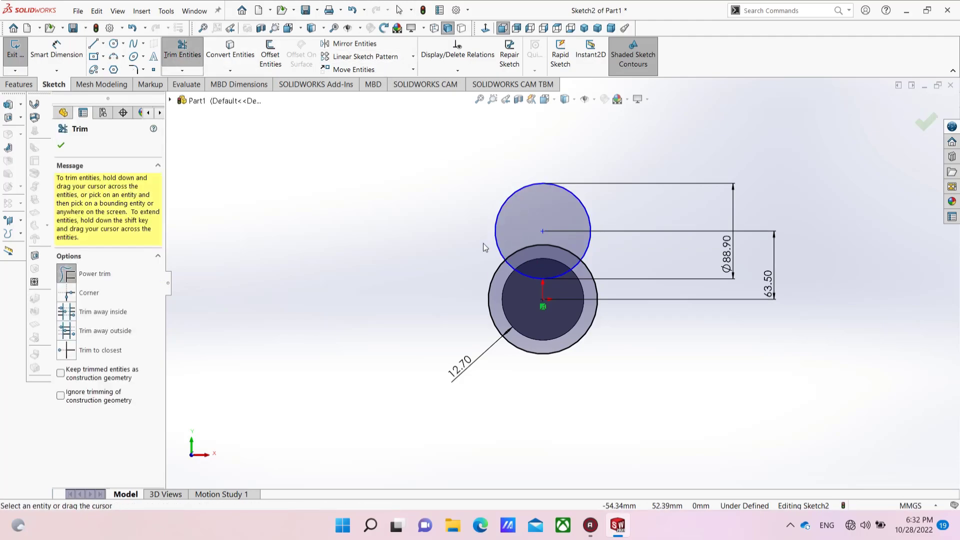
key("Escape")
left_click(93, 43)
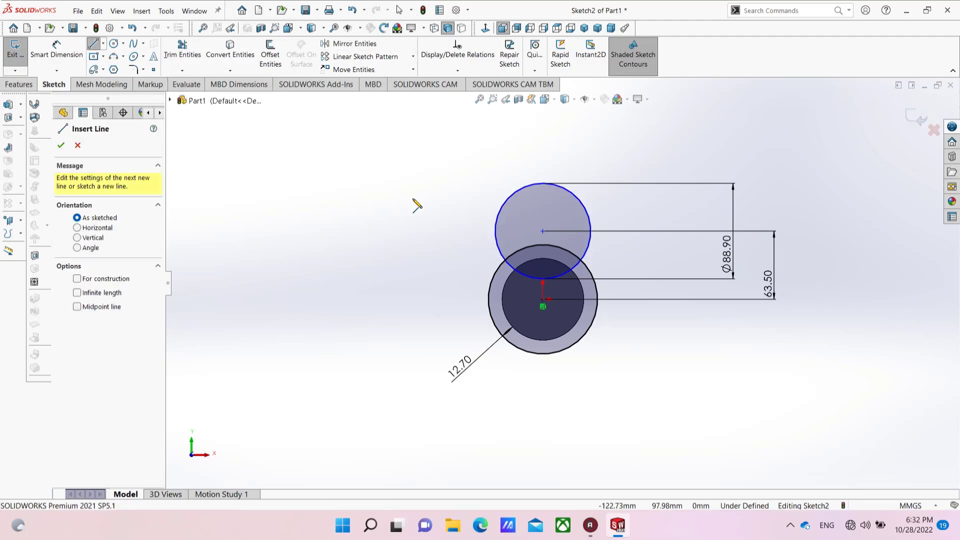
left_click(495, 231)
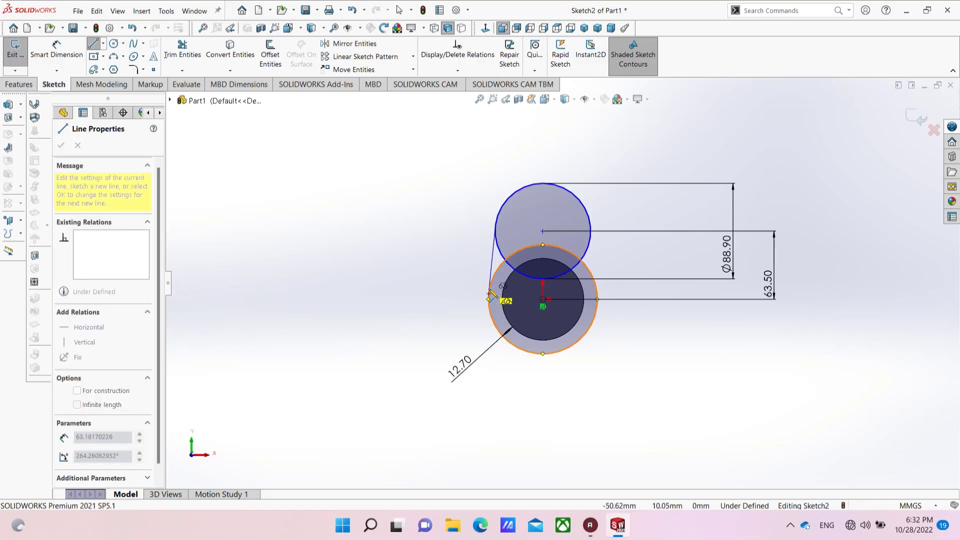
left_click(489, 293)
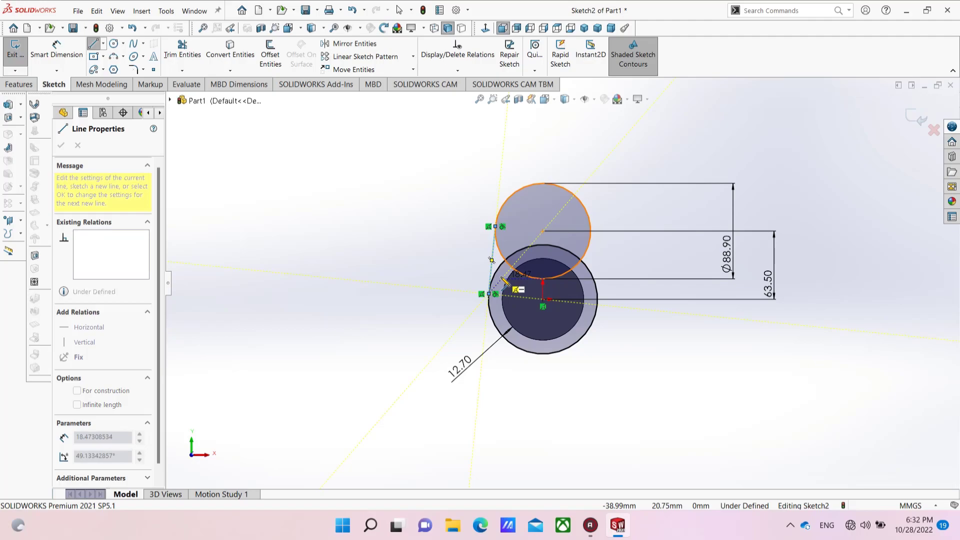
key("Escape")
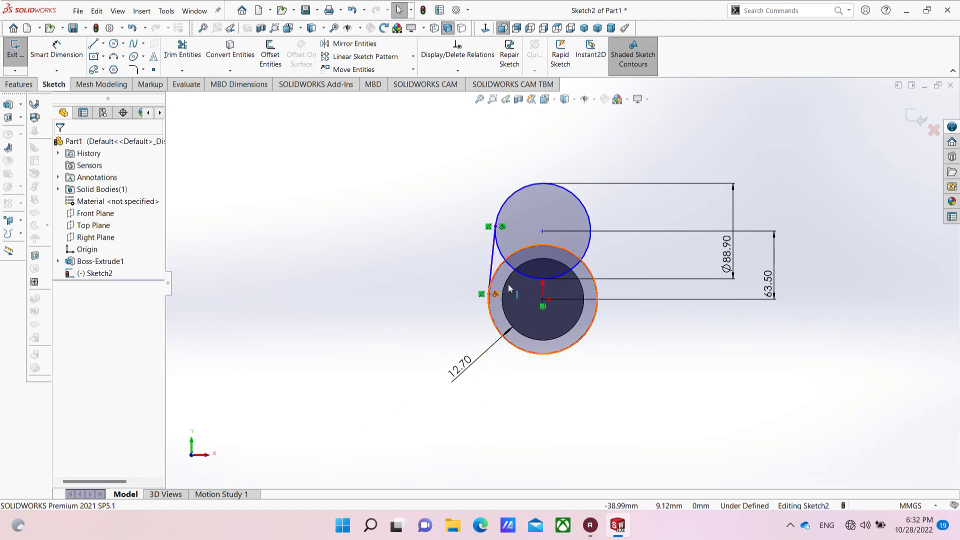
Draw a matching line about 63 mm long tangent to both circles on their right side.
key("l")
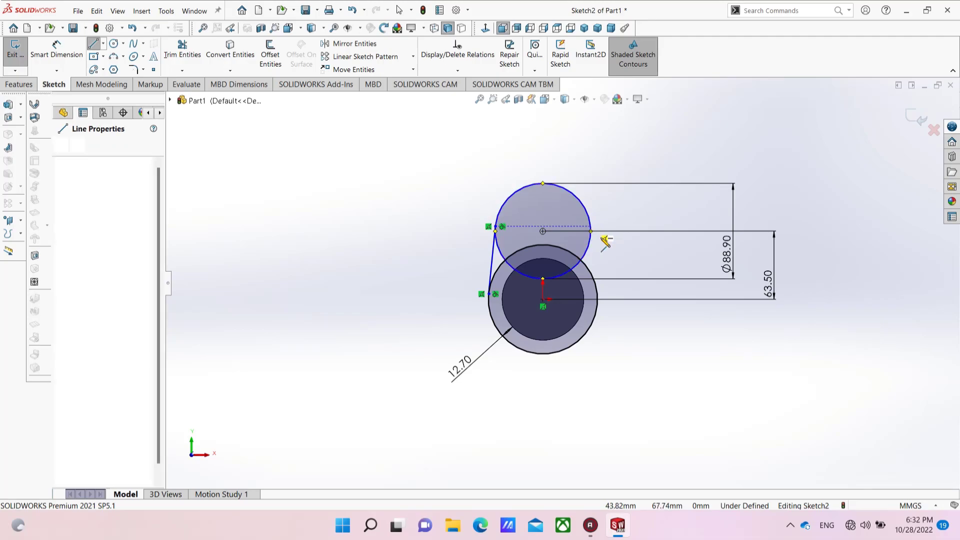
left_click(591, 228)
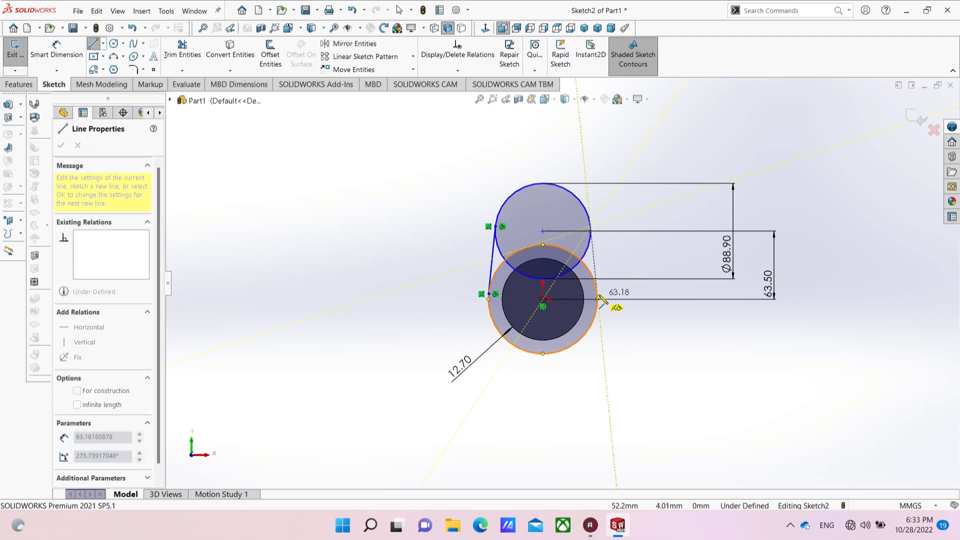
left_click(598, 296)
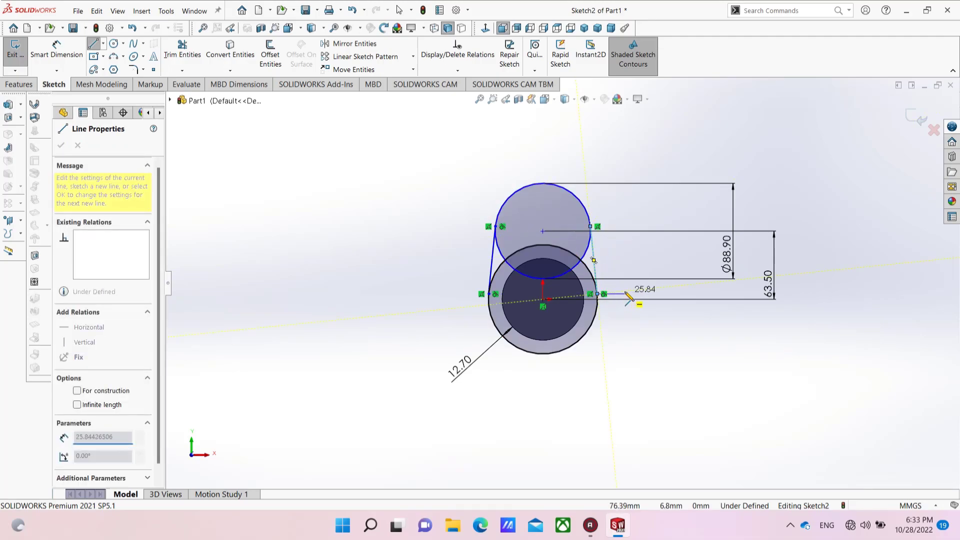
key("Escape")
Trim the overlapping inner arcs of both circles to leave one closed outline around the disc.
scroll(558, 317, "down", 4)
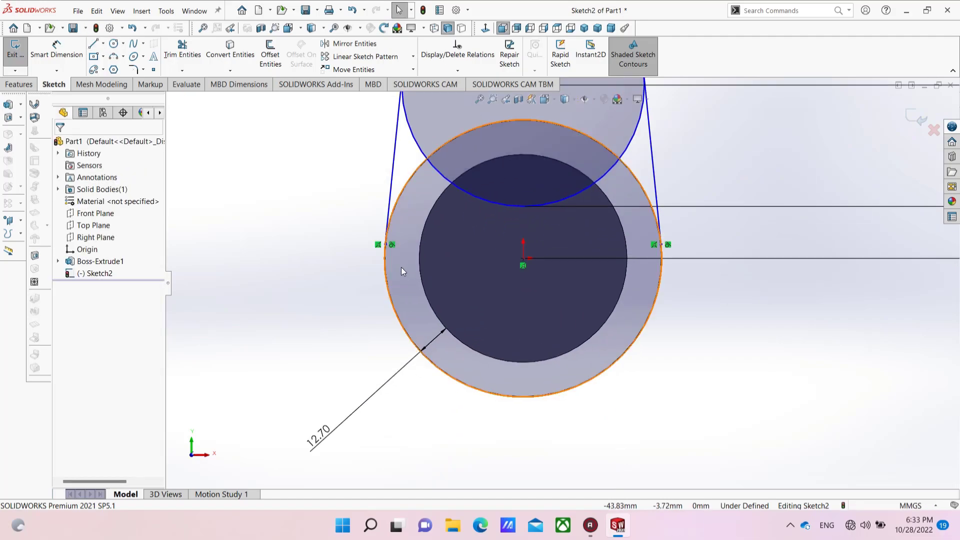
scroll(555, 139, "up", 3)
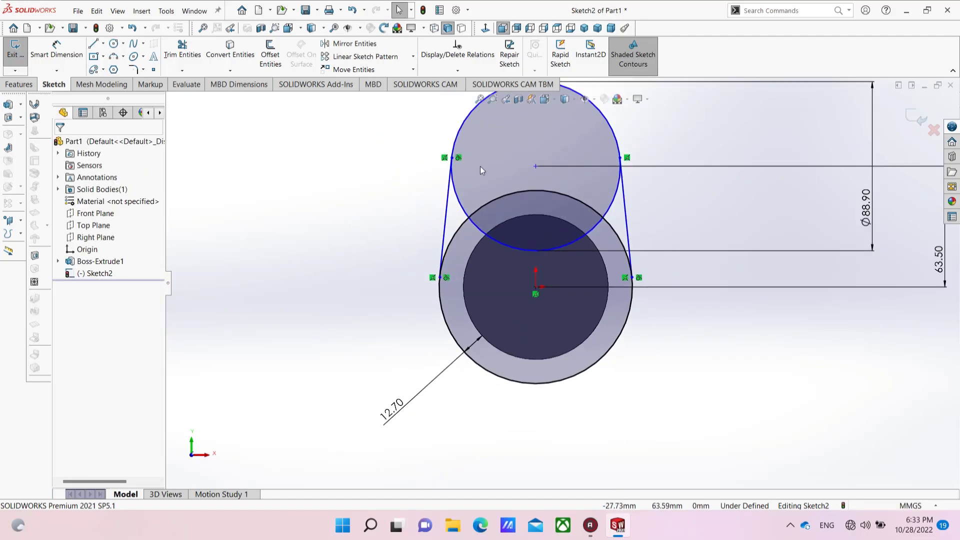
scroll(463, 284, "down", 3)
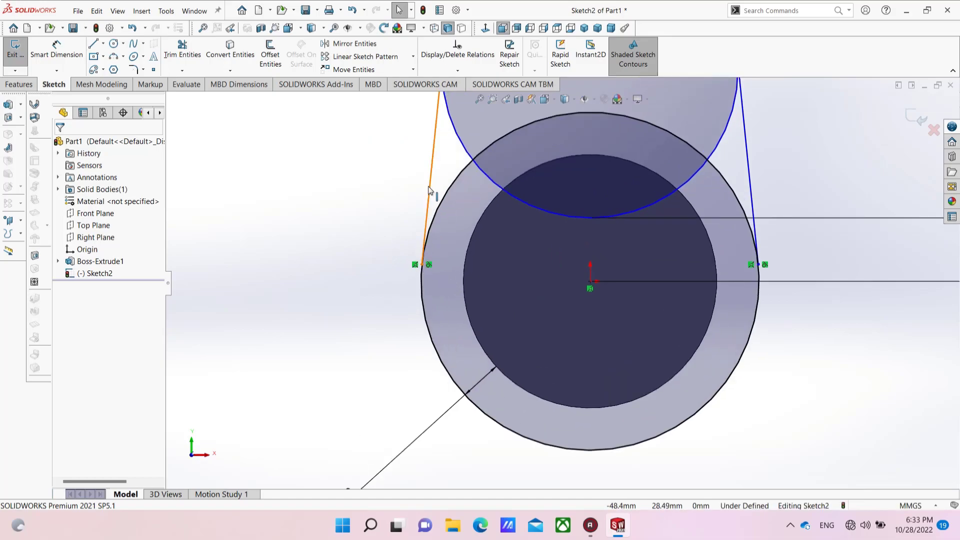
left_click(183, 49)
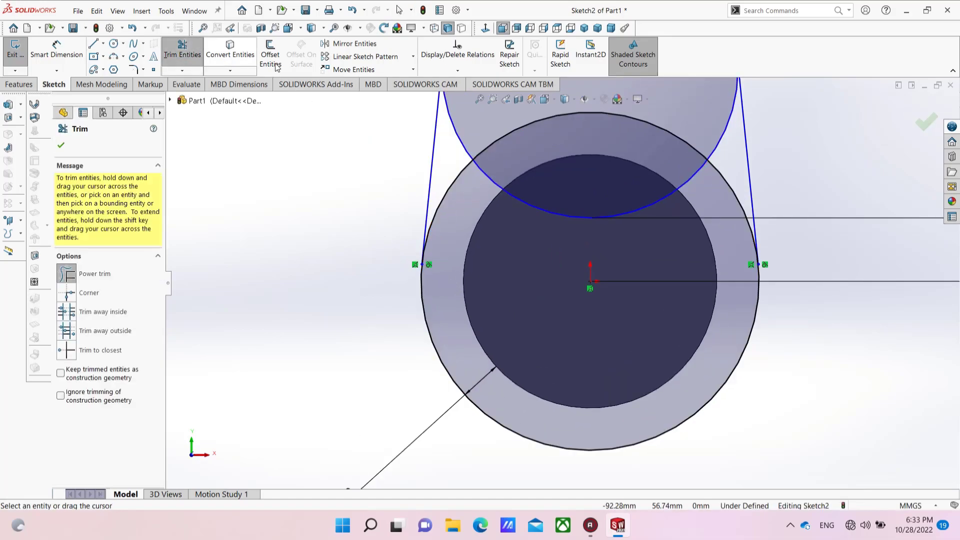
left_click_drag(511, 120, 546, 163)
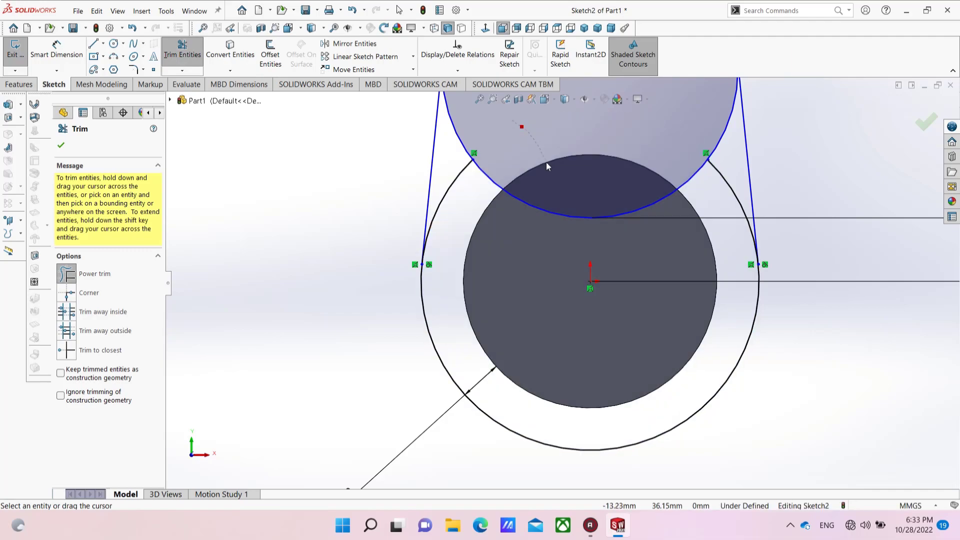
mouse_move(558, 214)
left_mouse_down()
mouse_move(533, 219)
mouse_move(460, 144)
left_mouse_up()
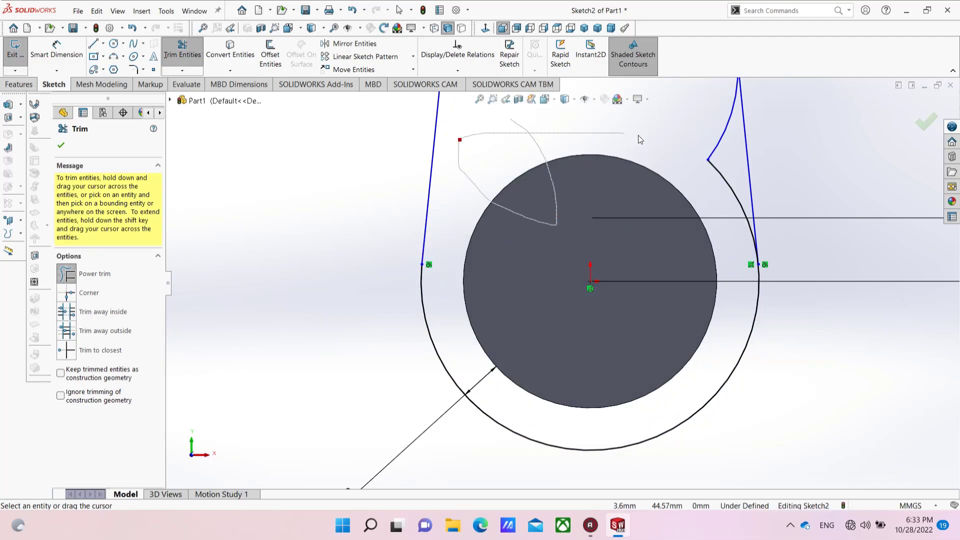
left_click_drag(726, 181, 643, 218)
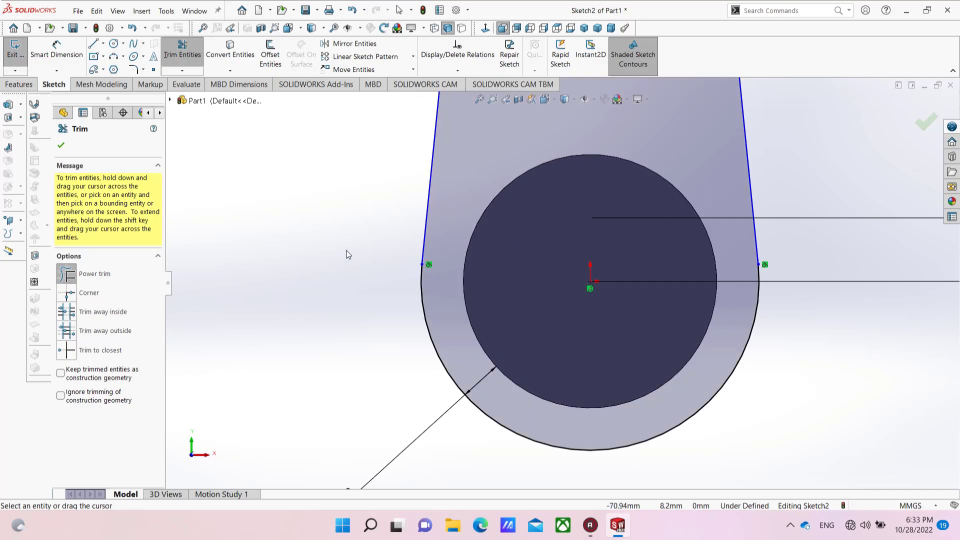
key("Escape")
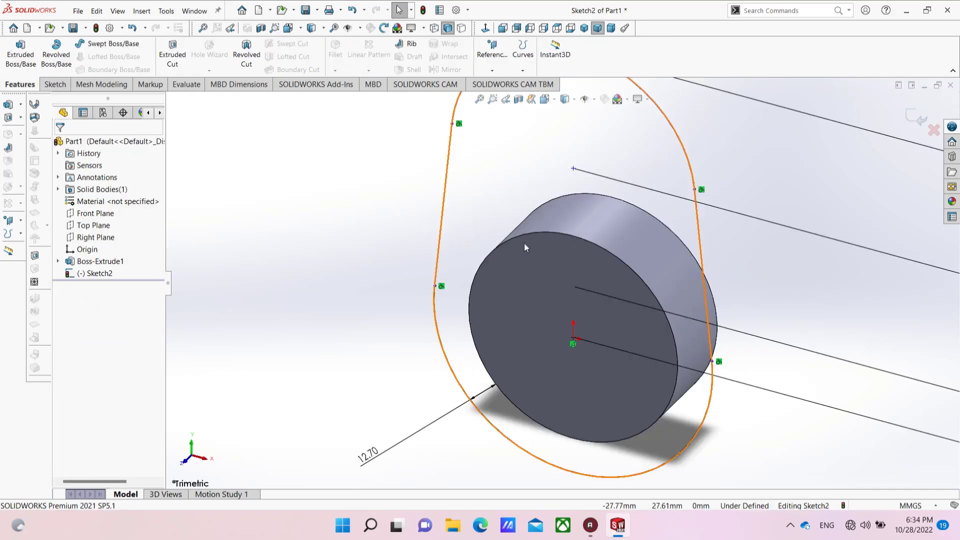
Add a vertical relation between the upper arc's centre point and the origin.
left_click(54, 84)
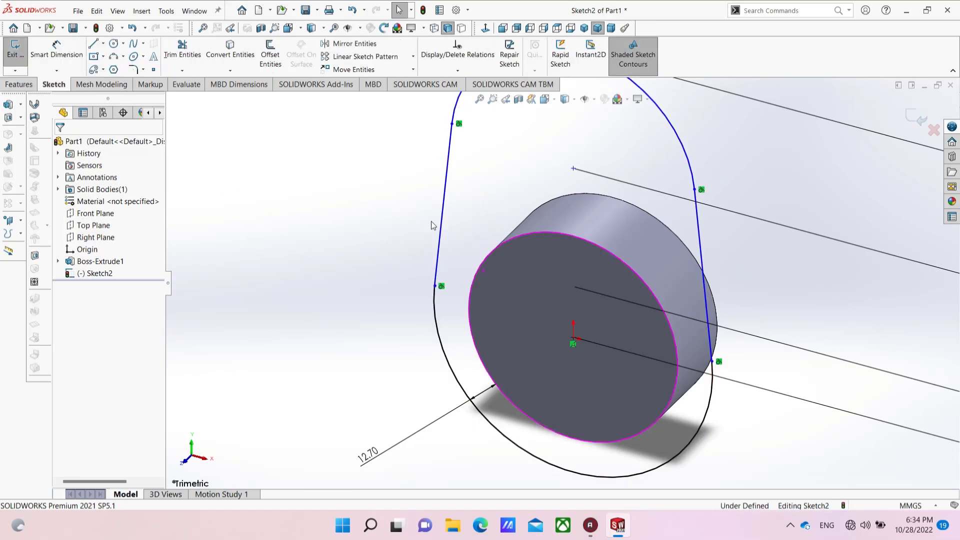
middle_click_drag(433, 226, 470, 188)
left_click(553, 100)
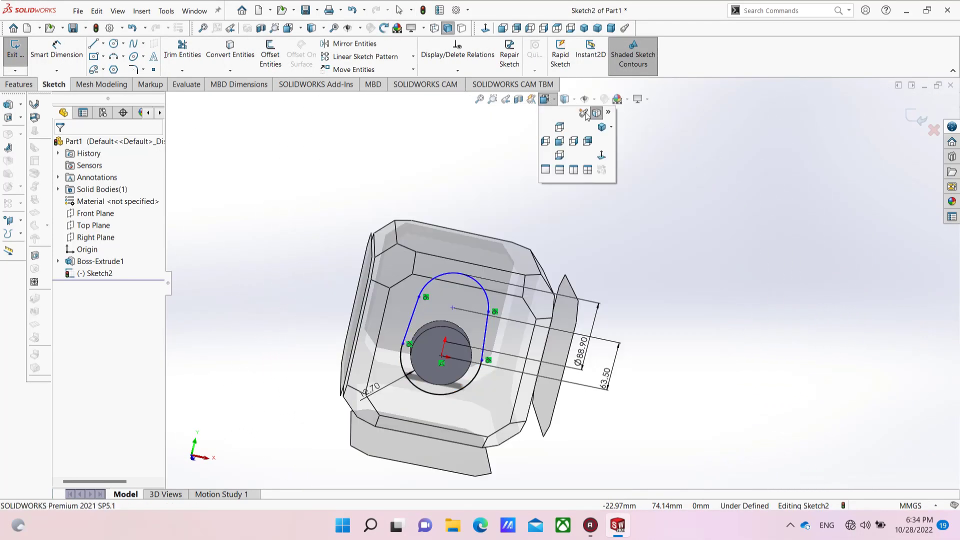
left_click(559, 141)
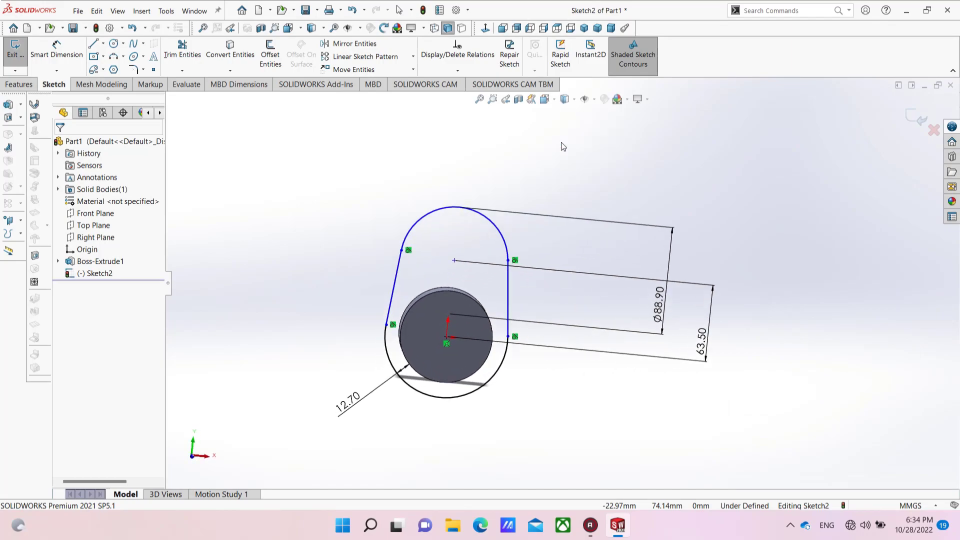
left_click(463, 219)
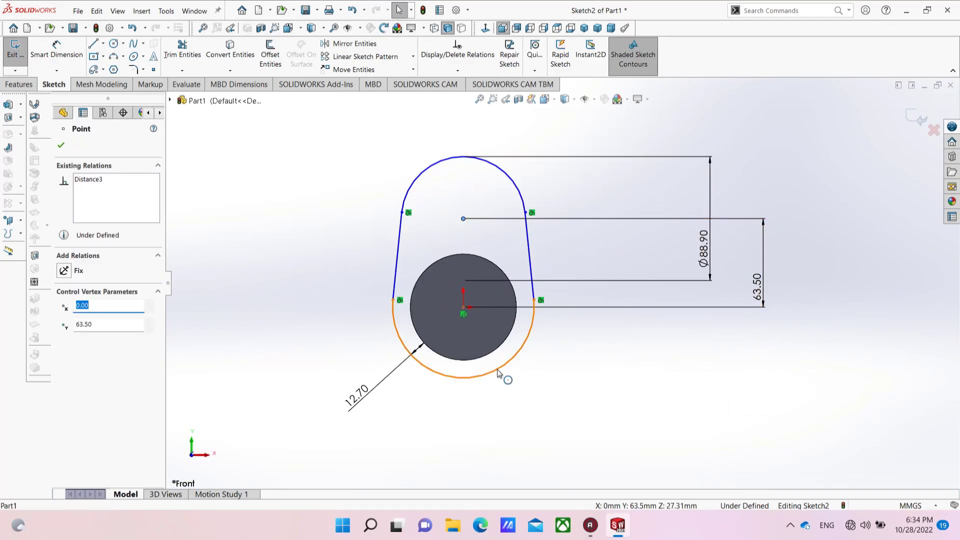
left_click(464, 308, "ctrl")
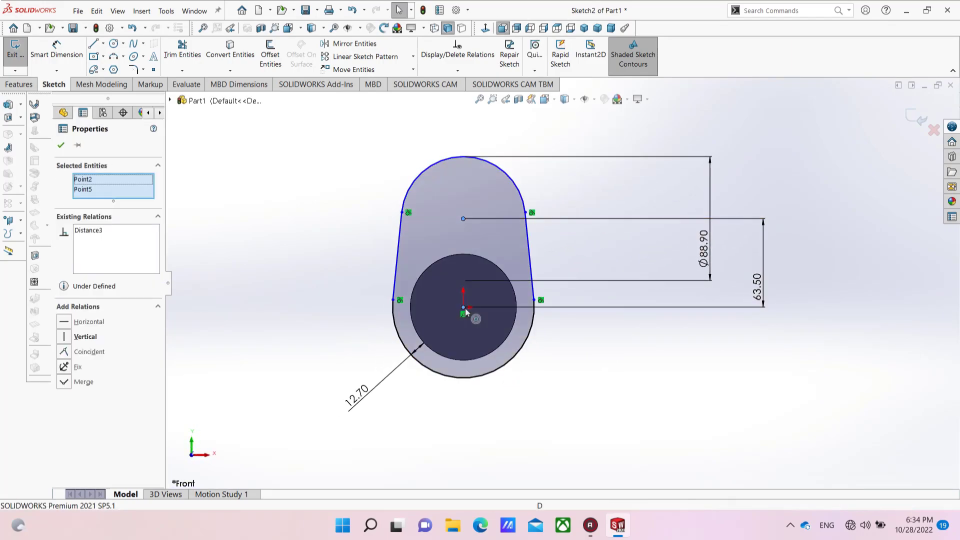
left_click(65, 337)
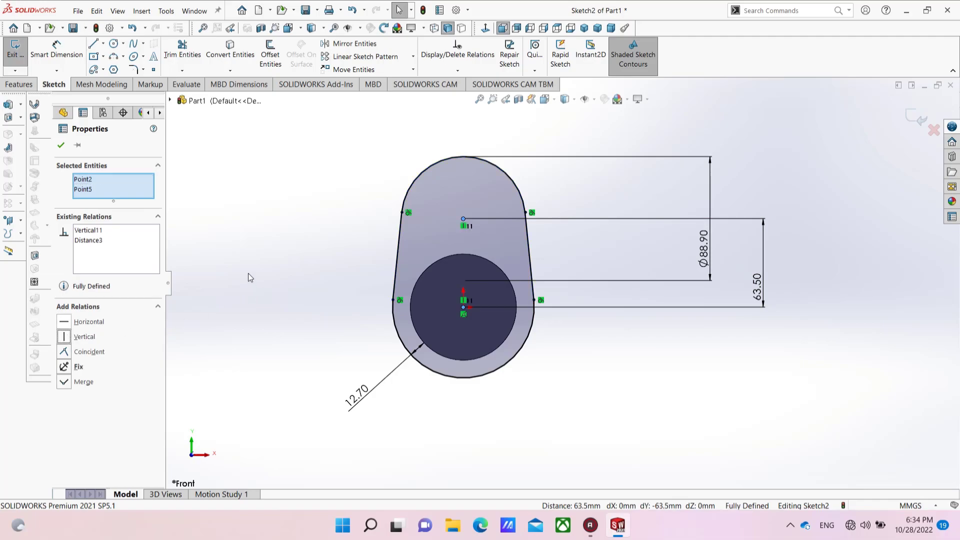
left_click(260, 252)
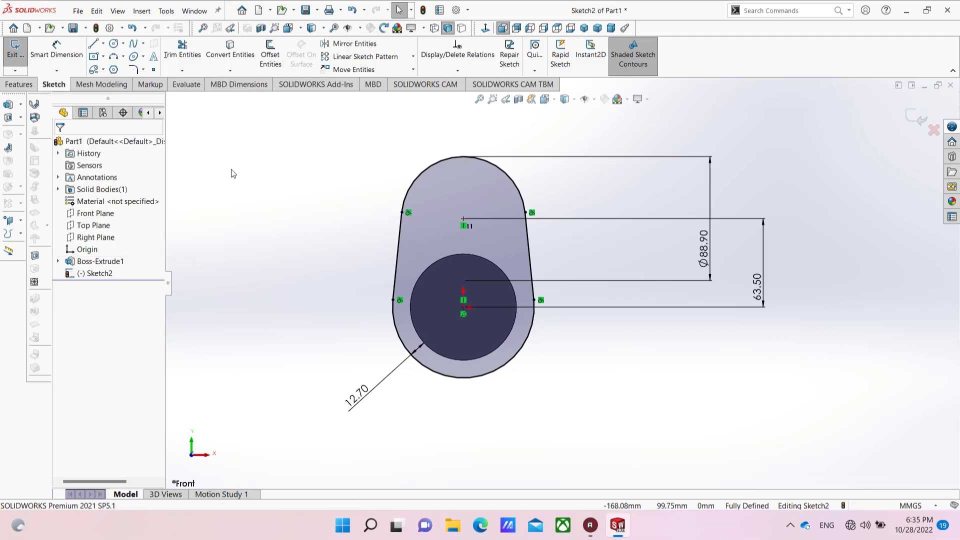
Extrude the closed outline as a blind boss 19 mm deep, merged with the disc.
left_click(18, 84)
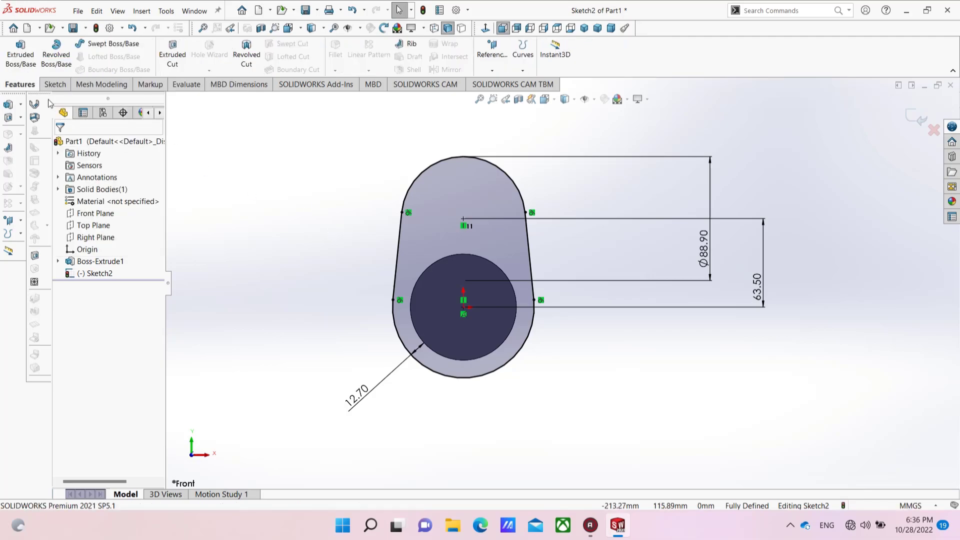
left_click(20, 56)
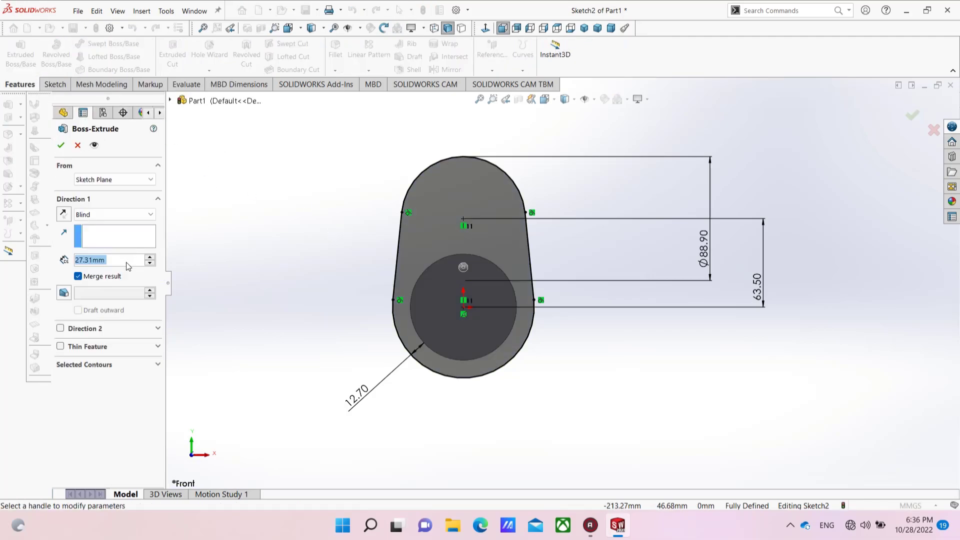
type("19")
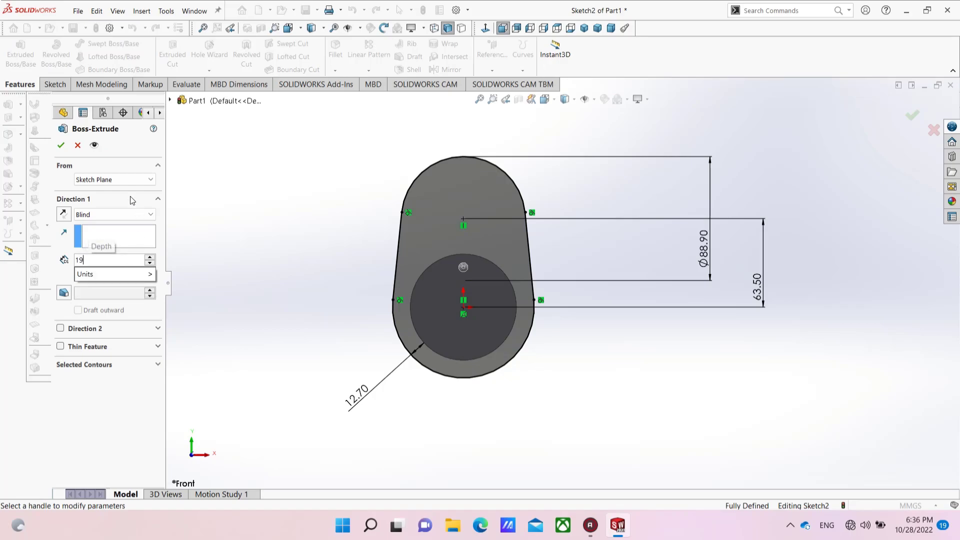
key("Return")
left_click(60, 145)
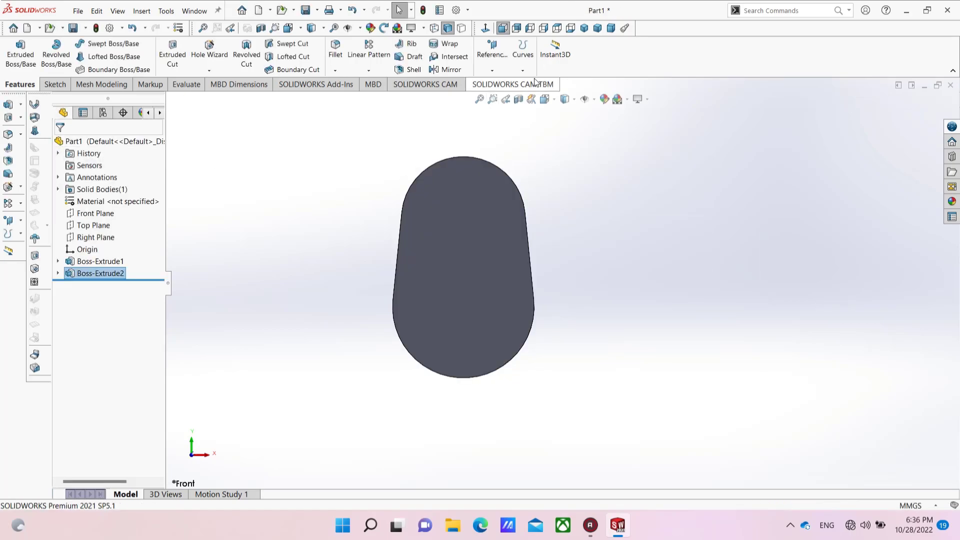
Start a sketch on the plate's front face and draw a circle of about 27 mm radius at the upper arc's centre.
left_click(553, 101)
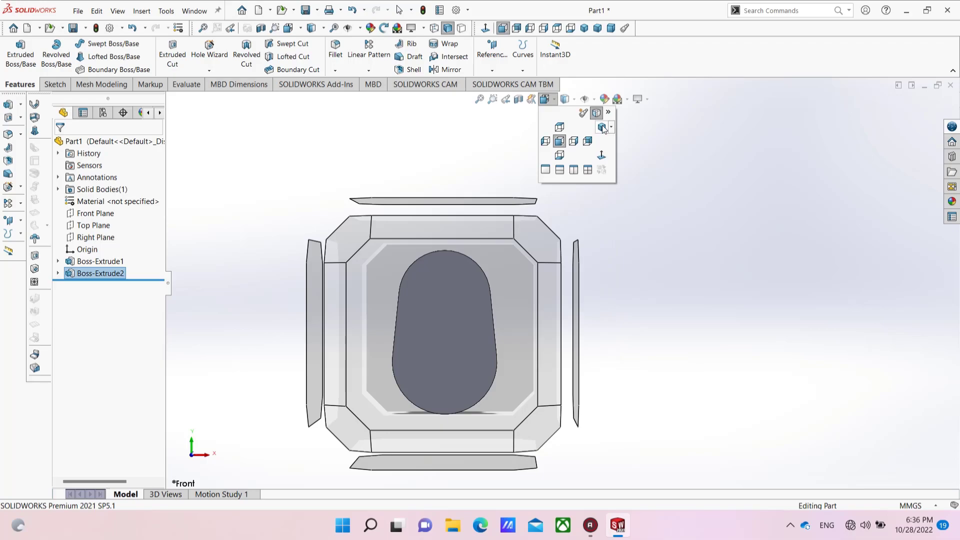
left_click(602, 128)
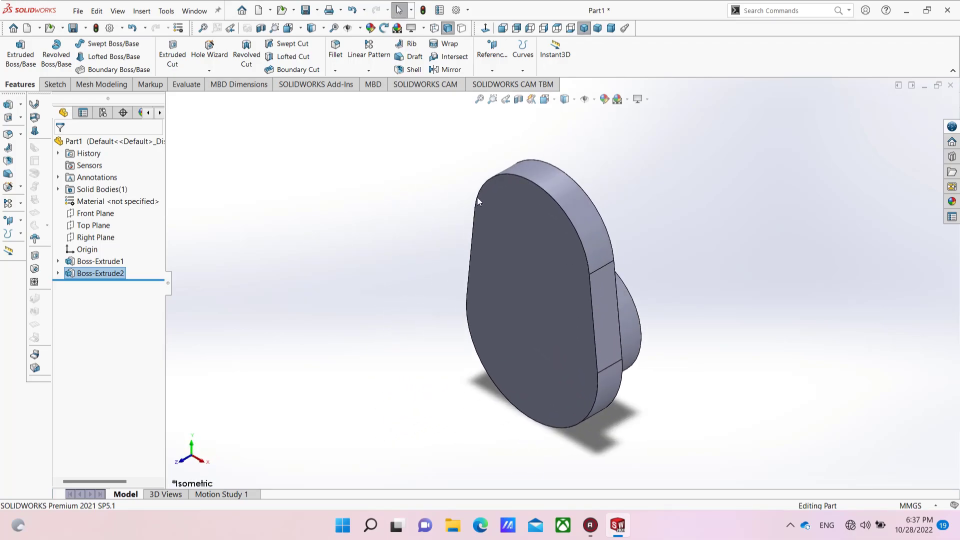
left_click(510, 242)
left_click(549, 212)
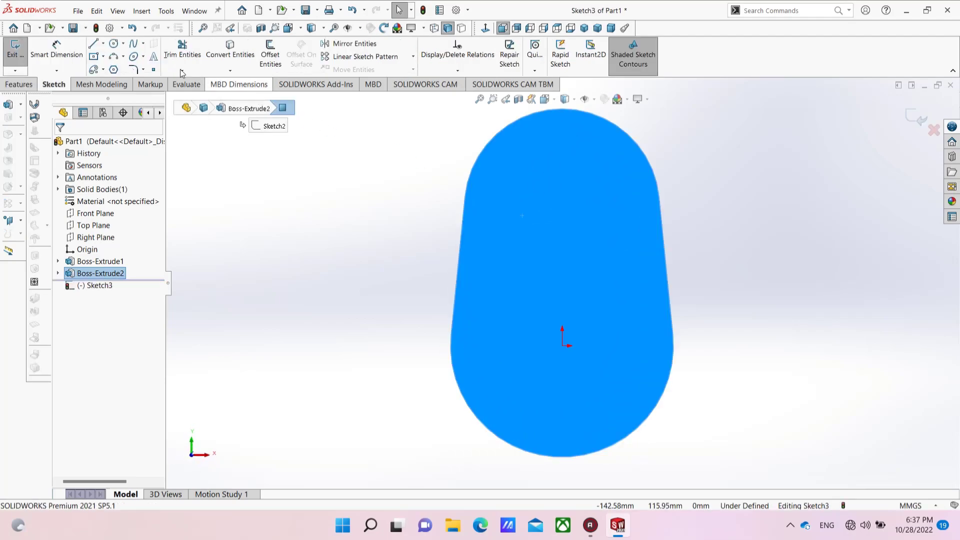
left_click(114, 44)
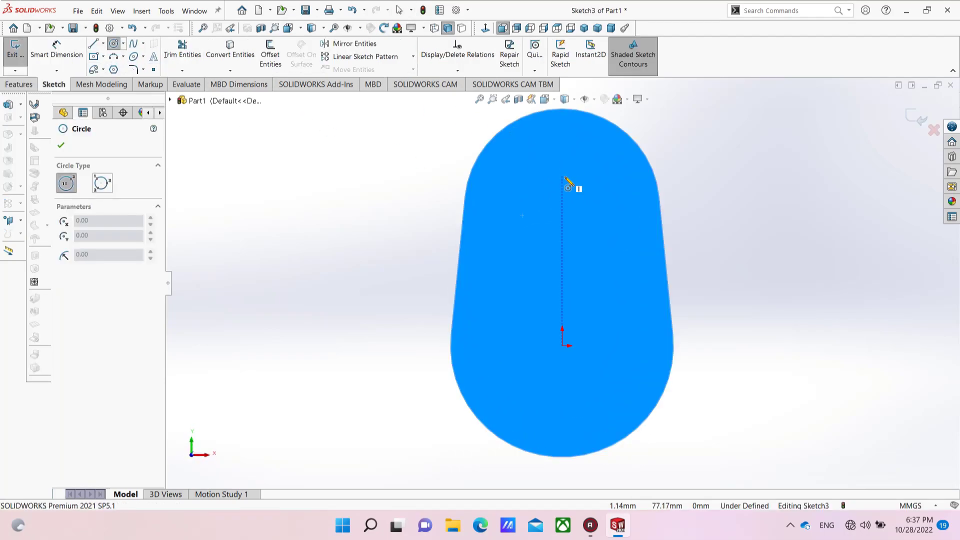
left_click(562, 206)
left_click(598, 159)
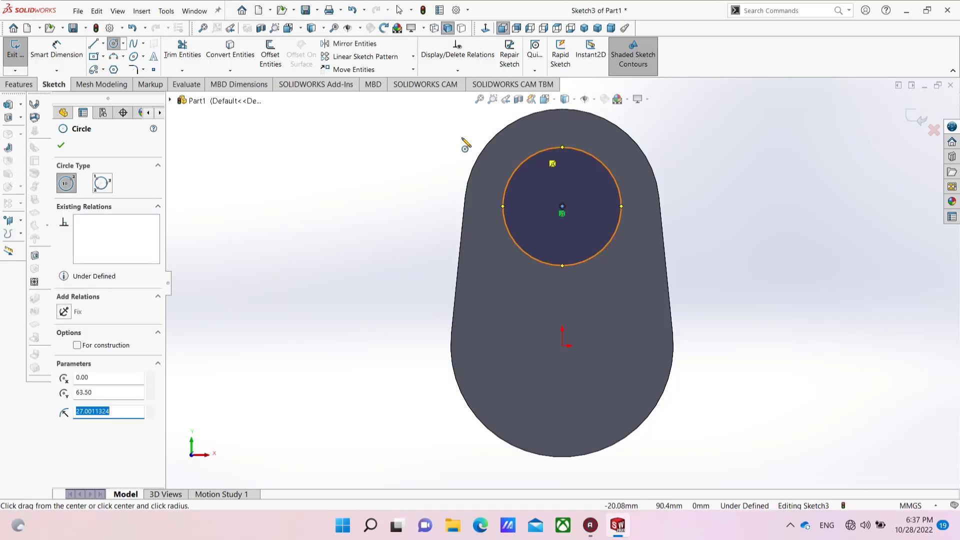
Dimension the new circle's diameter and set it to 63.5 mm.
left_click(57, 50)
left_click(508, 185)
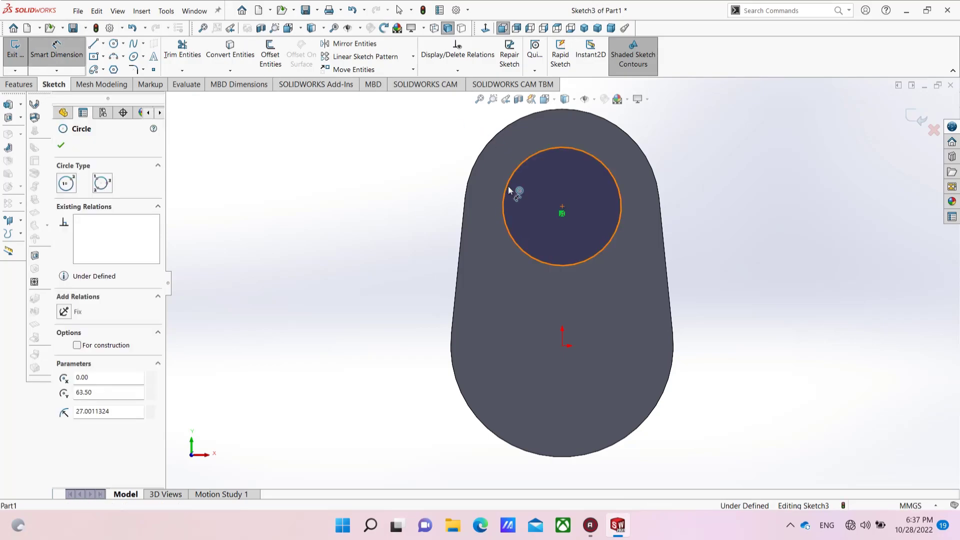
left_click(335, 174)
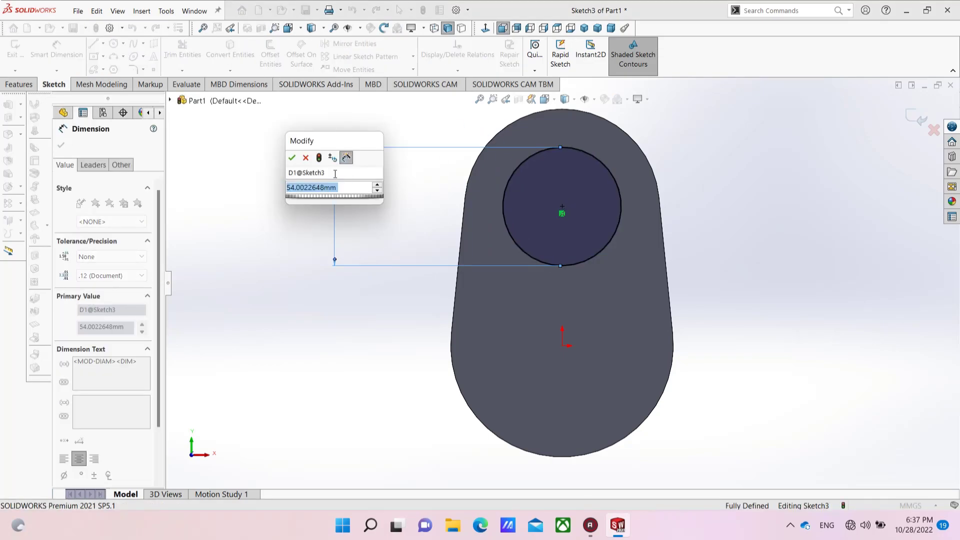
type("63.5")
key("Return")
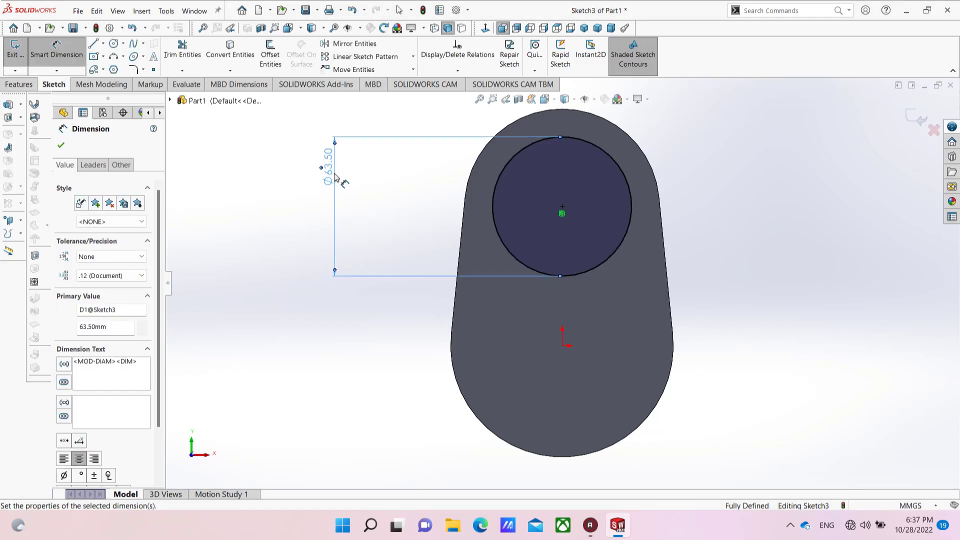
Extrude the 63.5 mm circle as a blind boss 45.72 mm deep, merged with the plate.
left_click(61, 145)
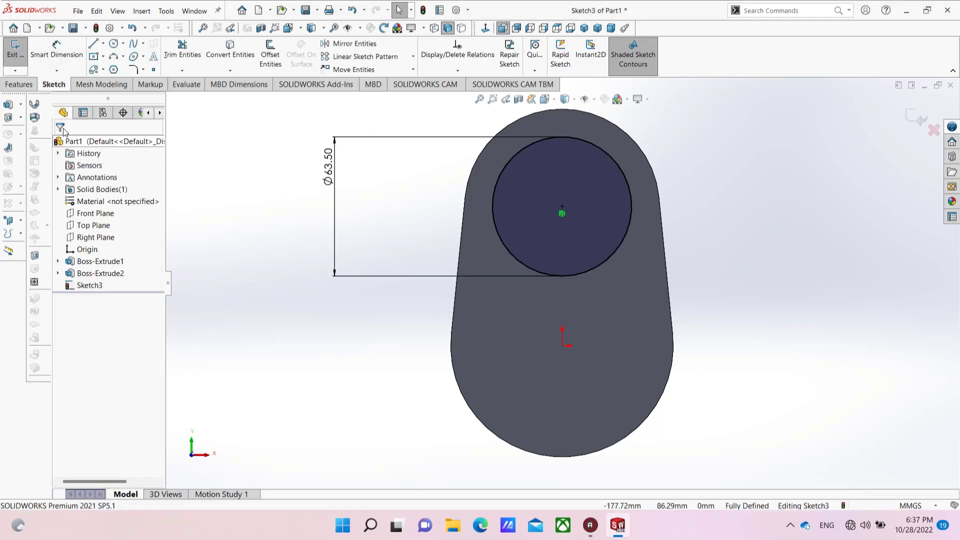
left_click(29, 88)
left_click(20, 51)
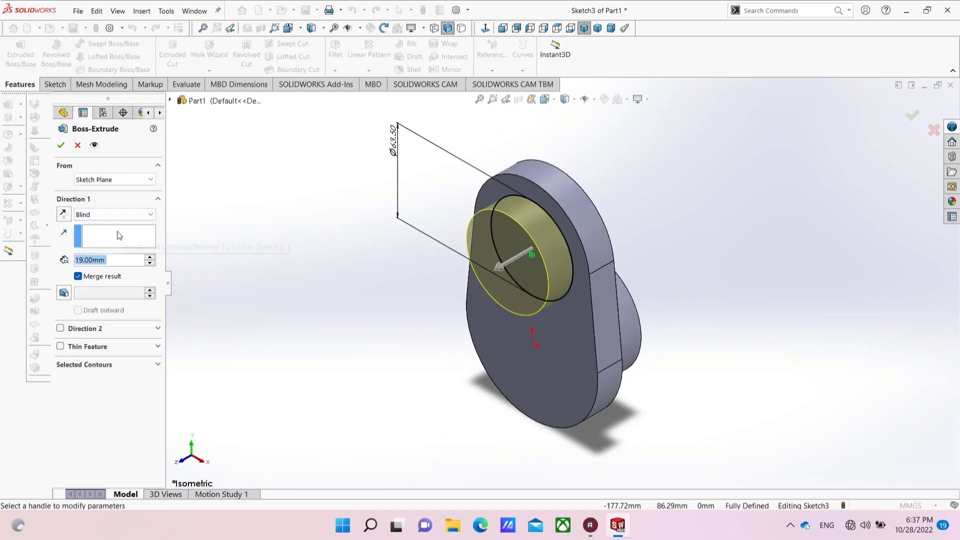
type("45.7")
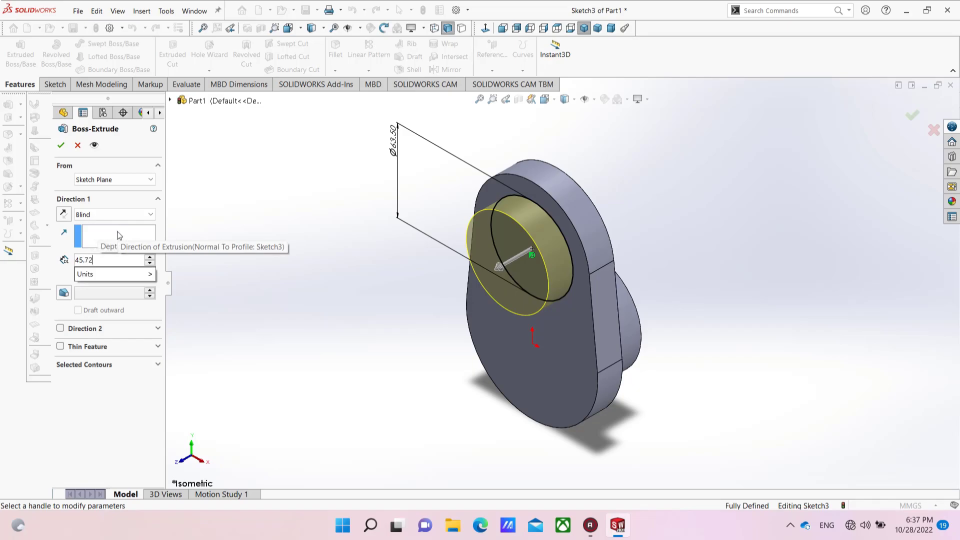
type("2")
key("Return")
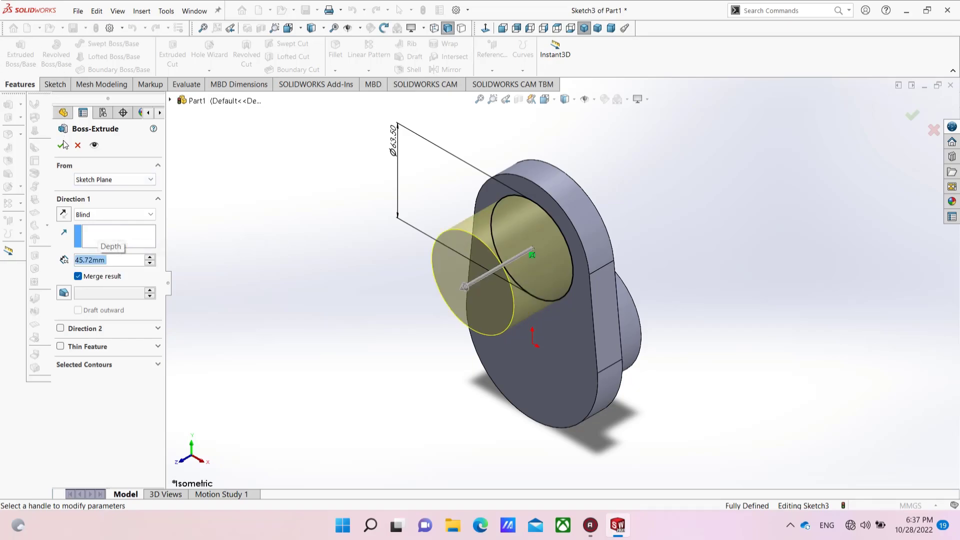
left_click(62, 144)
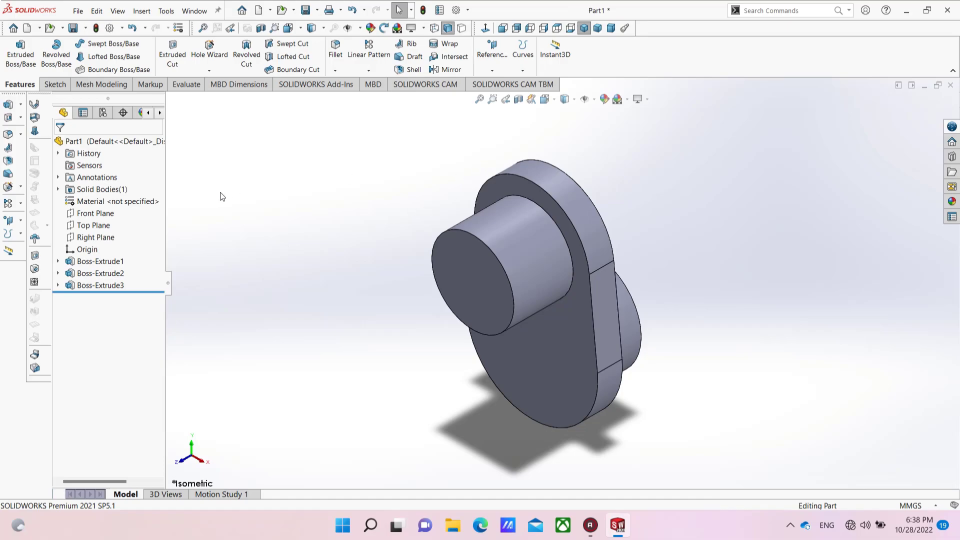
Start a sketch on the Right Plane and draw a three-point arc of about 114 mm radius from the plate's front tangent corner to its lower edge.
left_click(105, 239)
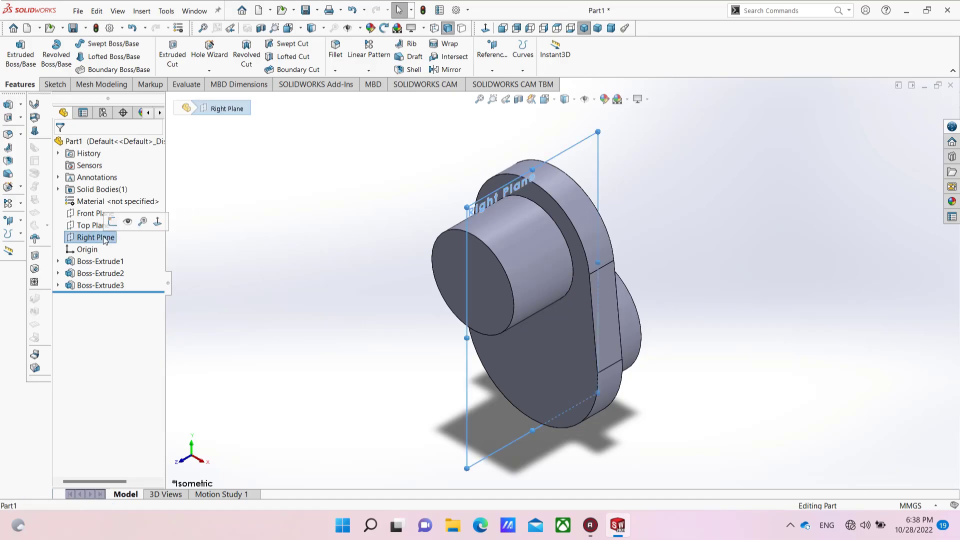
left_click(113, 221)
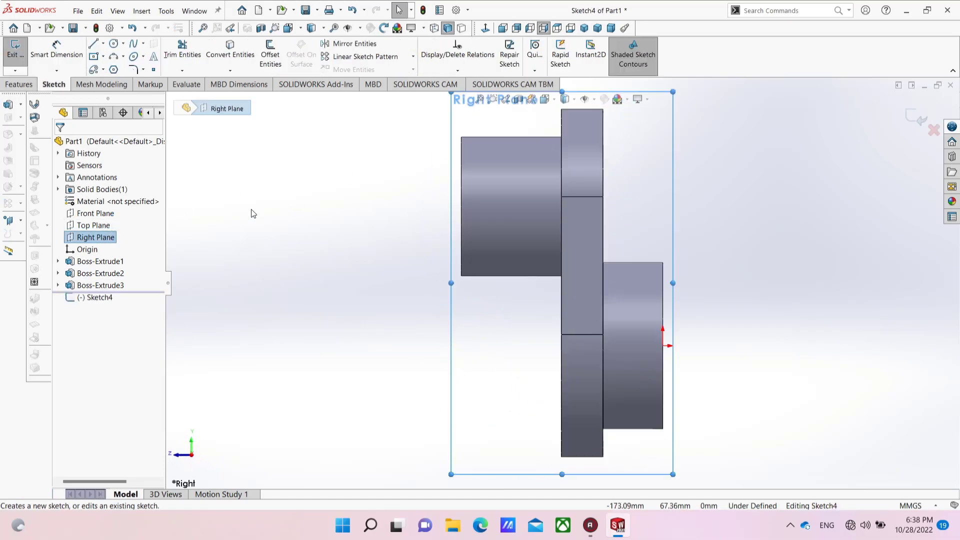
left_click(123, 56)
left_click(143, 96)
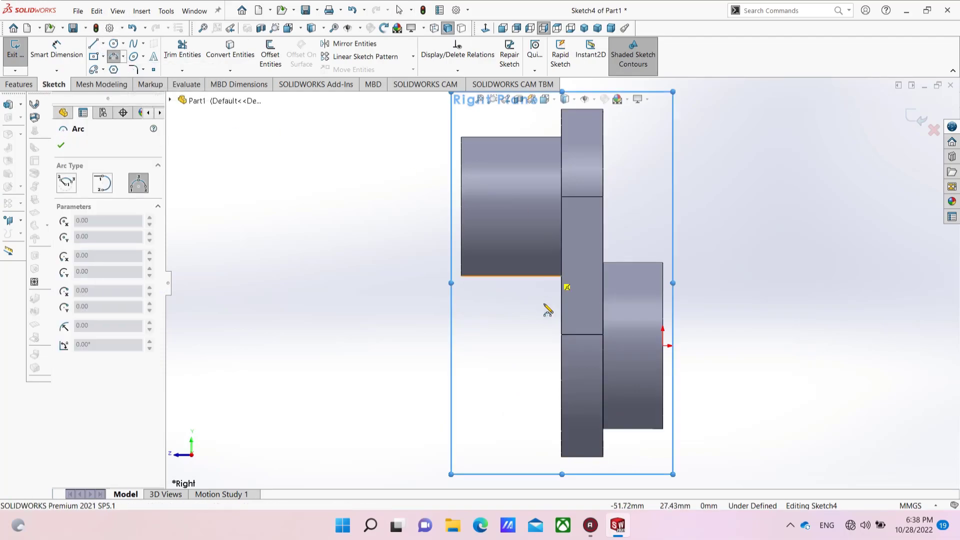
left_click(562, 334)
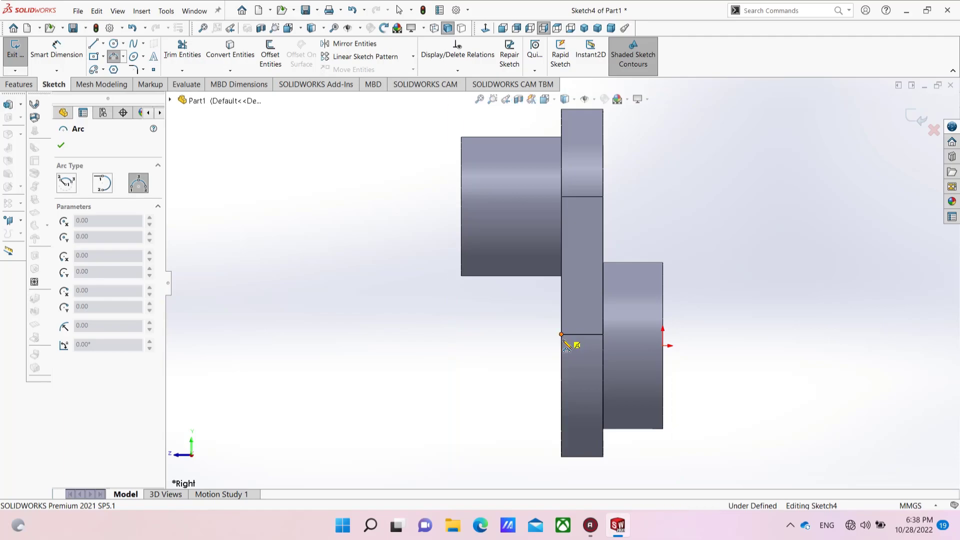
left_click(582, 455)
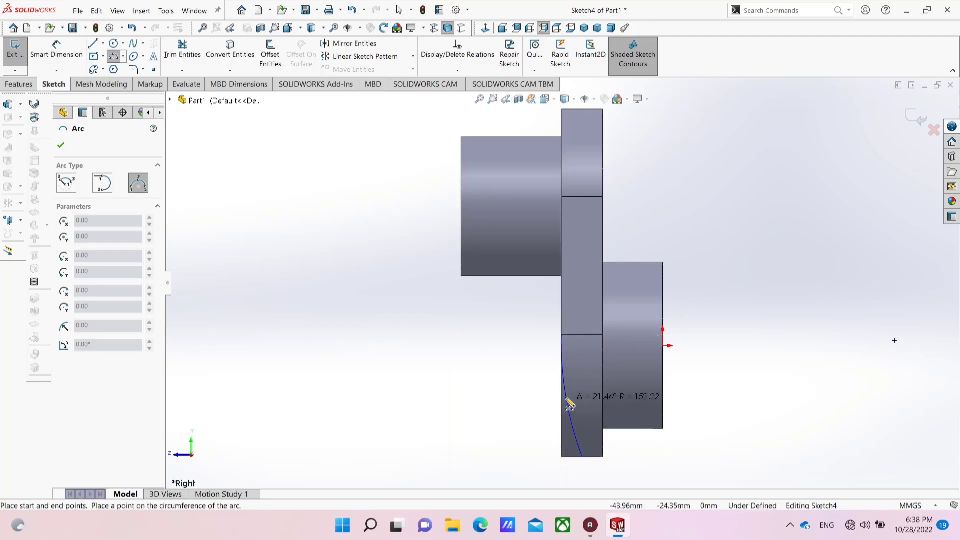
left_click(562, 354)
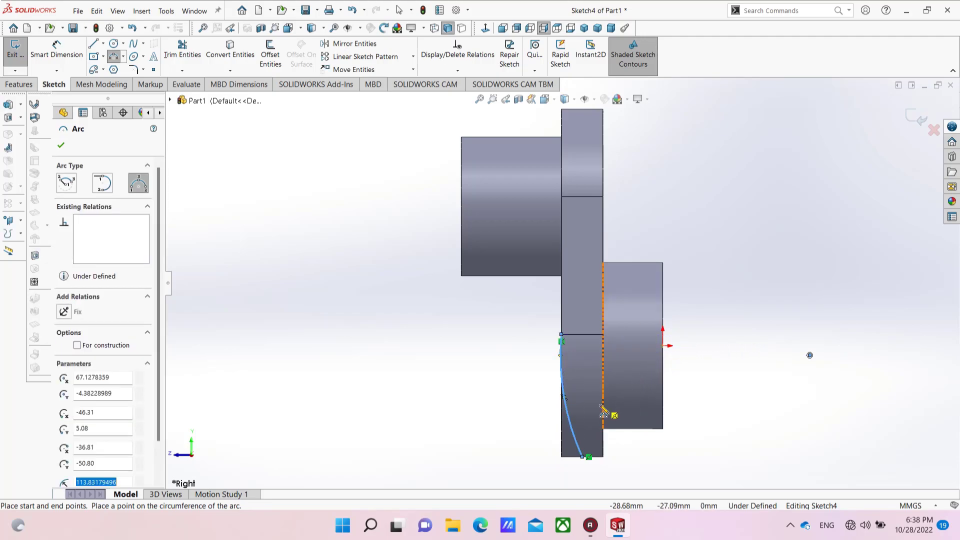
key("Escape")
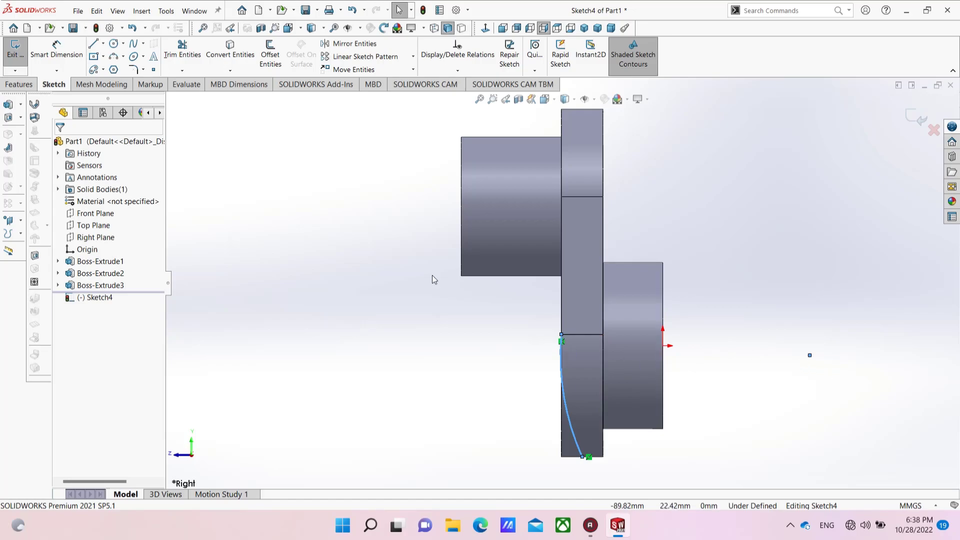
Dimension the arc's radius and set it to 169 mm.
right_click_drag(362, 261, 360, 173)
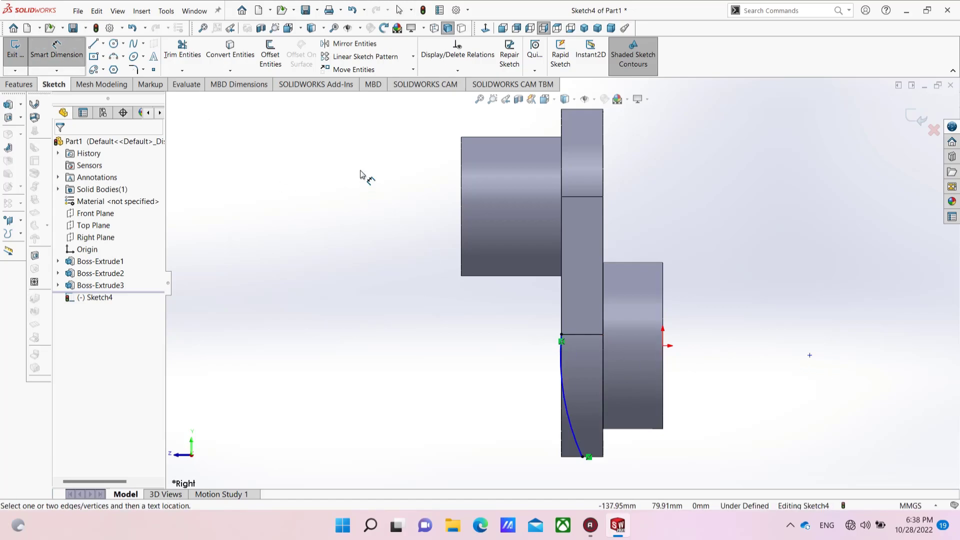
left_click(568, 408)
left_click(729, 434)
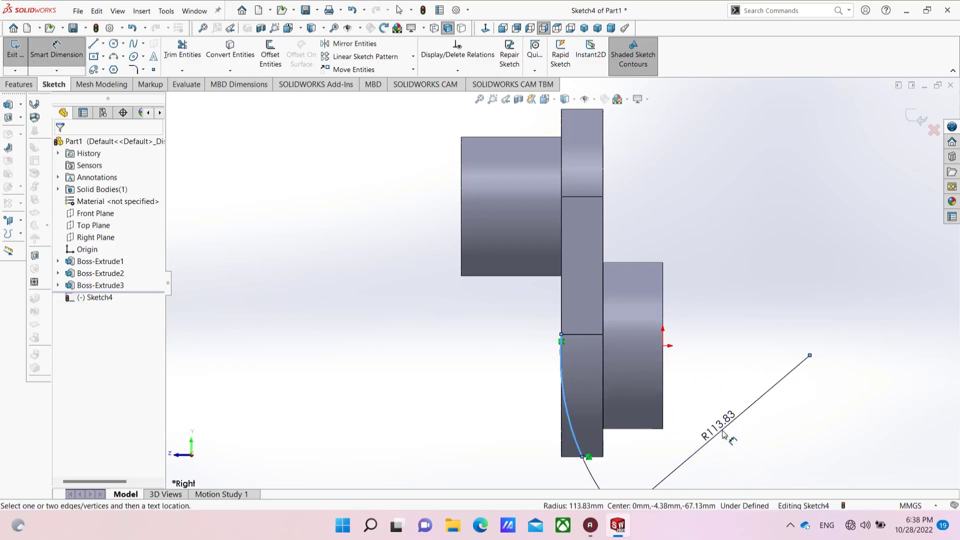
type("169")
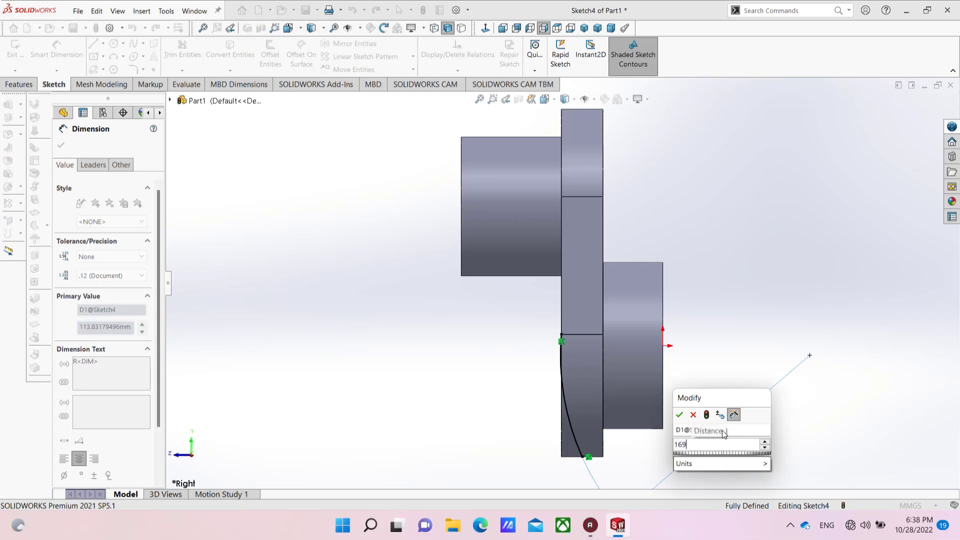
key("Return")
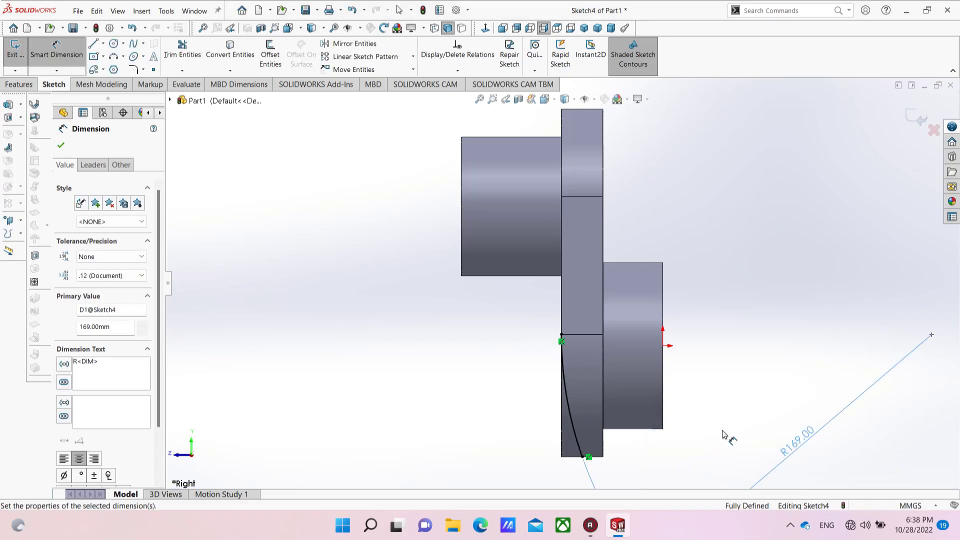
Close the arc with a horizontal line about 28 mm long, a vertical line about 56 mm long and a horizontal line back to its lower end.
scroll(585, 415, "down", 4)
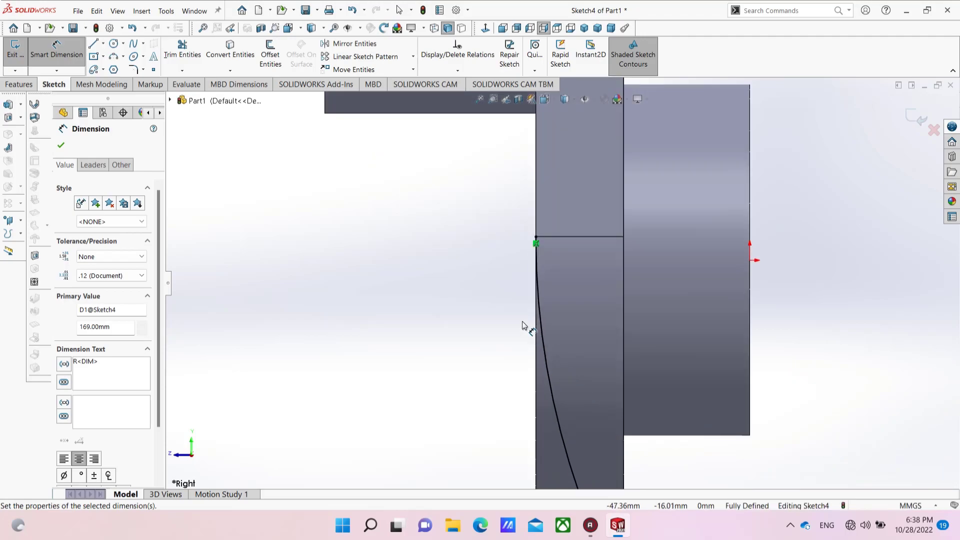
left_click(93, 44)
scroll(439, 247, "up", 5)
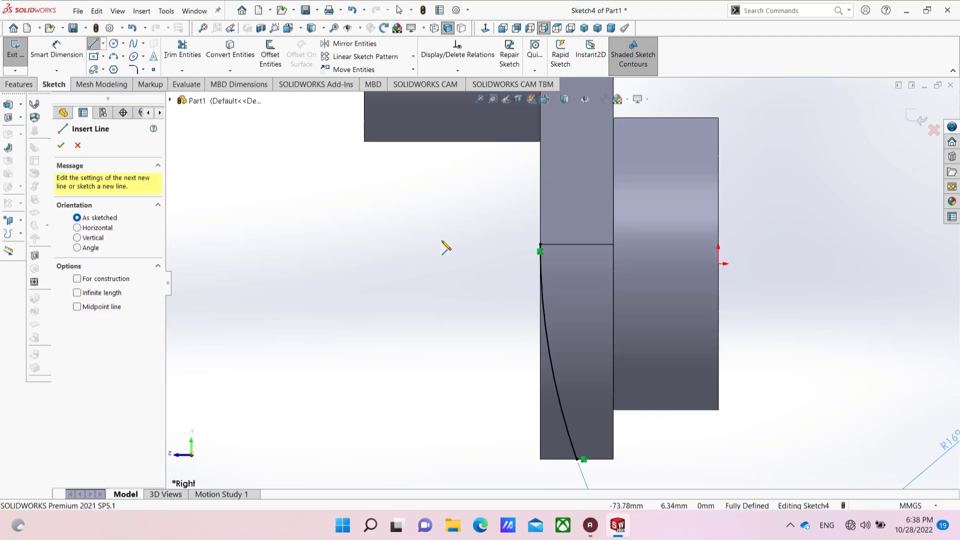
left_click(549, 261)
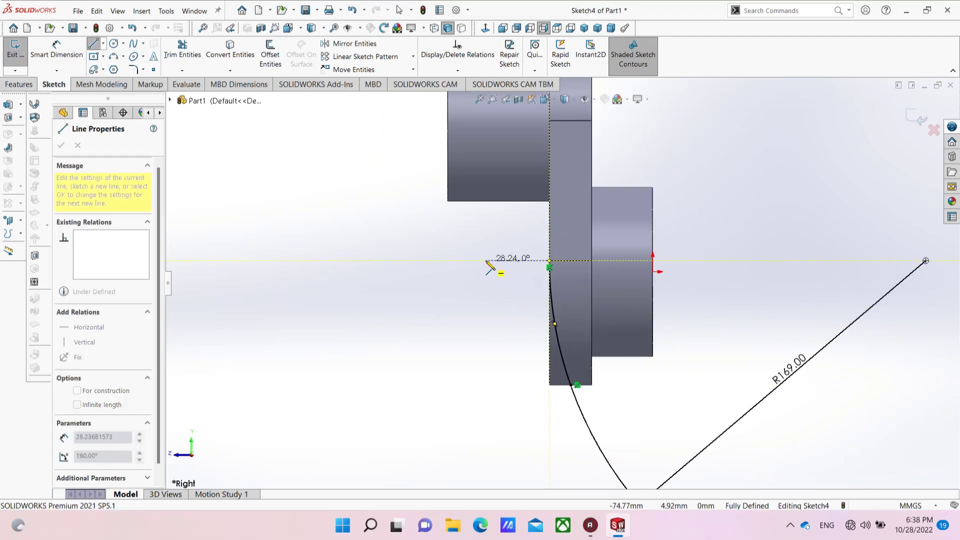
left_click(485, 260)
left_click(486, 385)
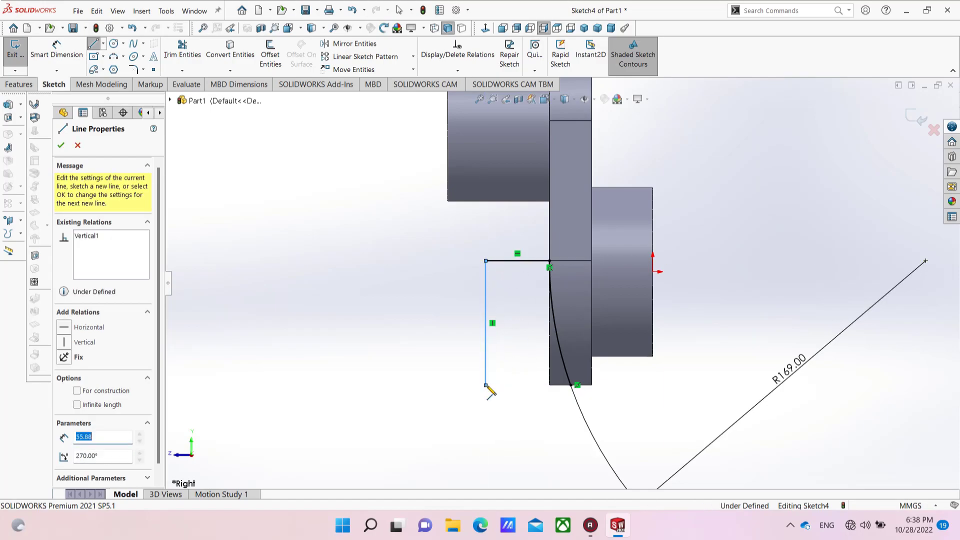
left_click(571, 385)
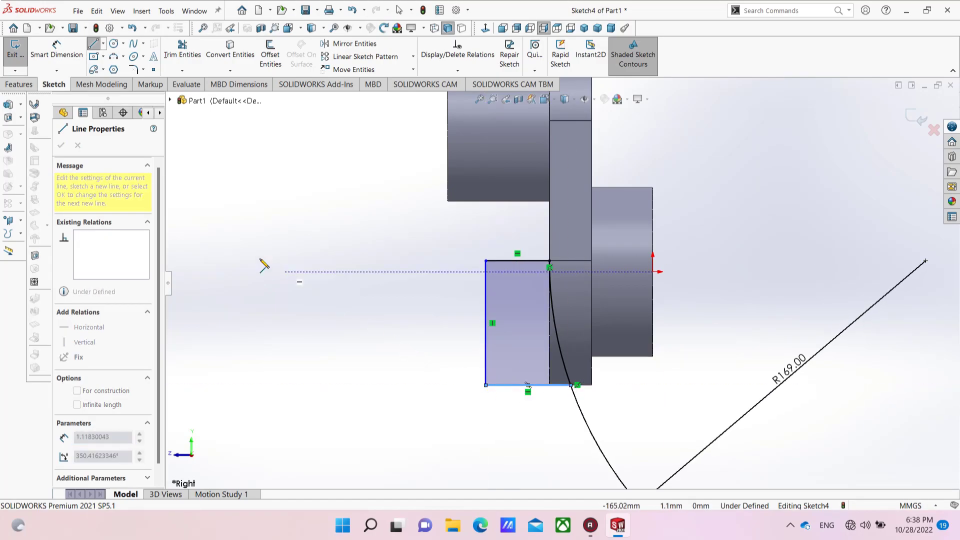
key("Escape")
Cut the plate's lower front with the closed profile, using a Mid Plane extruded cut about 210 mm deep.
left_click(29, 87)
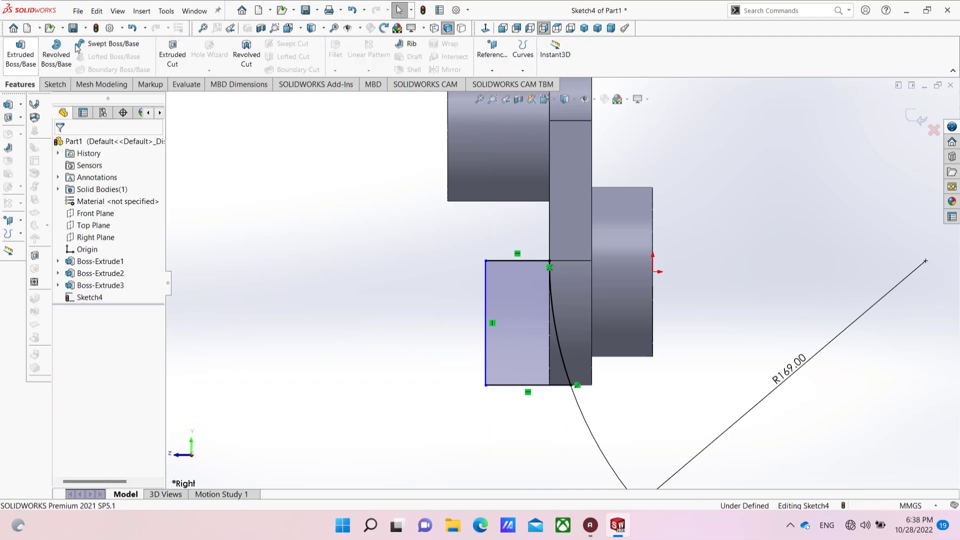
left_click(173, 55)
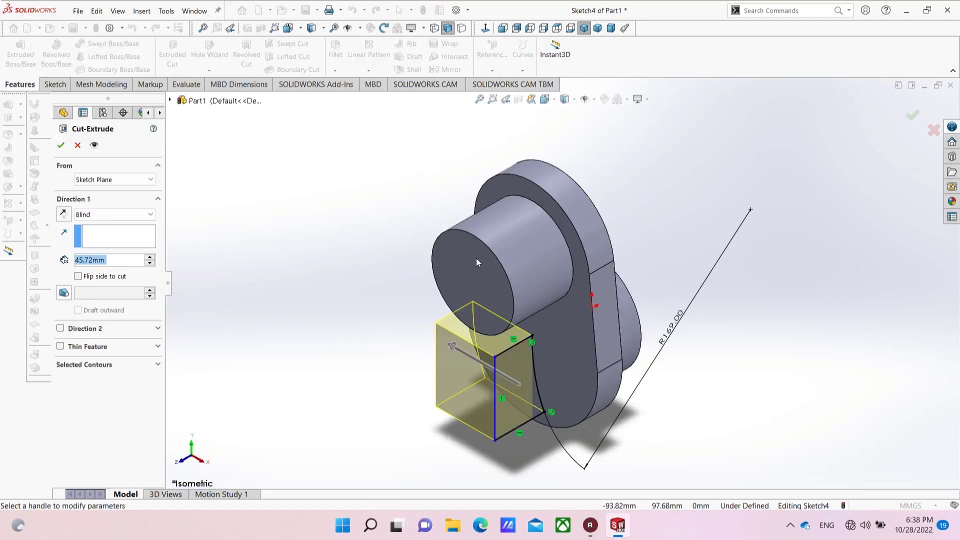
left_click(143, 180)
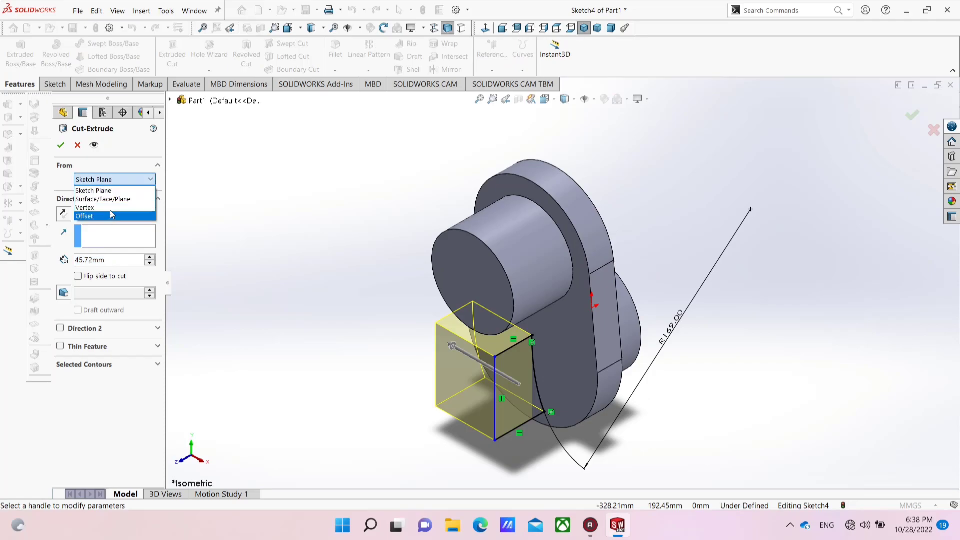
left_click(218, 237)
left_click(120, 180)
left_click(221, 208)
left_click(129, 215)
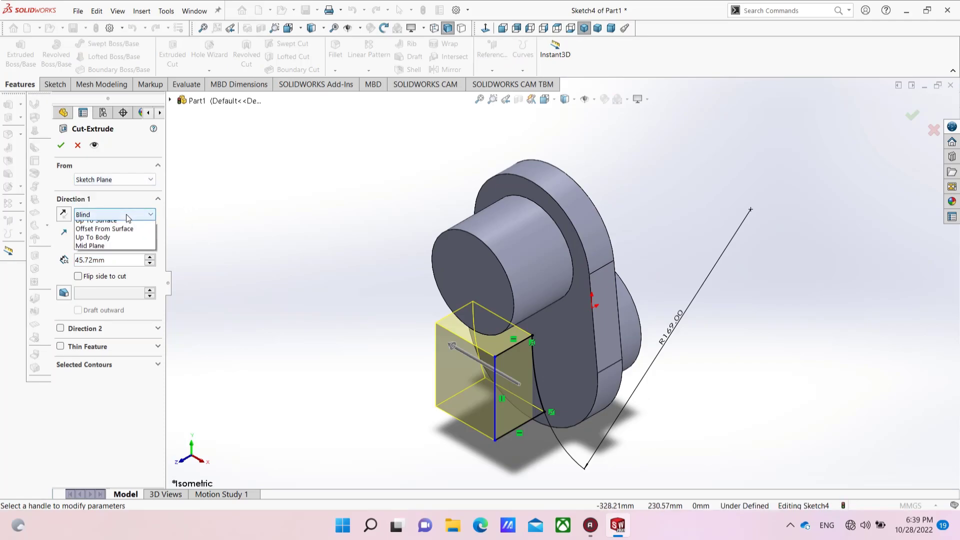
left_click(100, 291)
left_click_drag(484, 373, 432, 345)
mouse_move(482, 364)
left_mouse_down()
mouse_move(384, 321)
mouse_move(394, 326)
left_mouse_up()
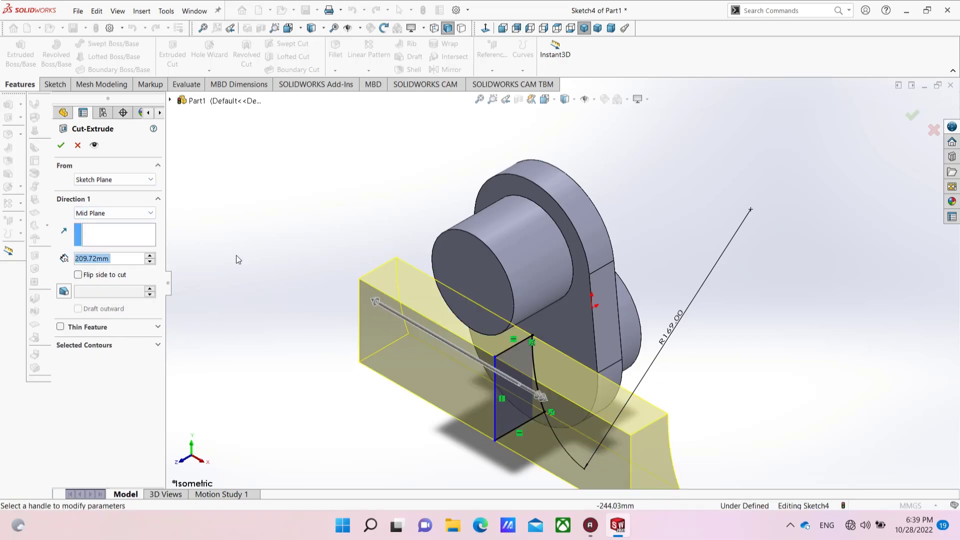
left_click(61, 145)
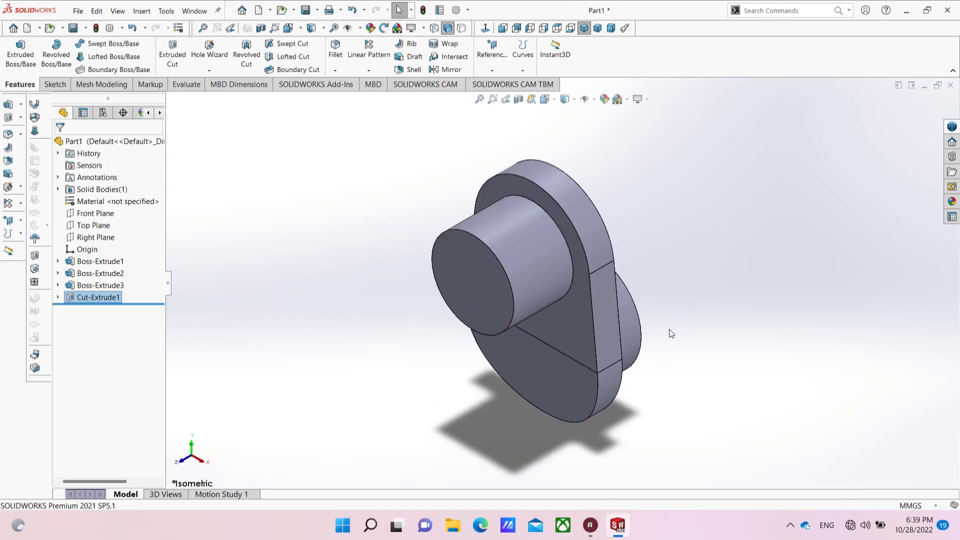
Start another sketch on the Right Plane and draw a three-point arc from the plate's upper edge to its rear tangent corner.
middle_click_drag(778, 359, 438, 326)
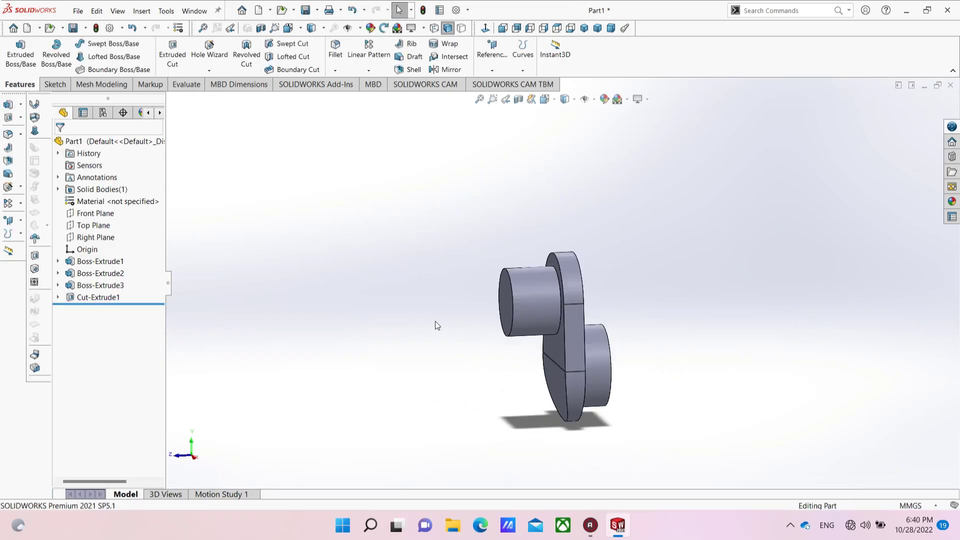
left_click(99, 238)
left_click(104, 218)
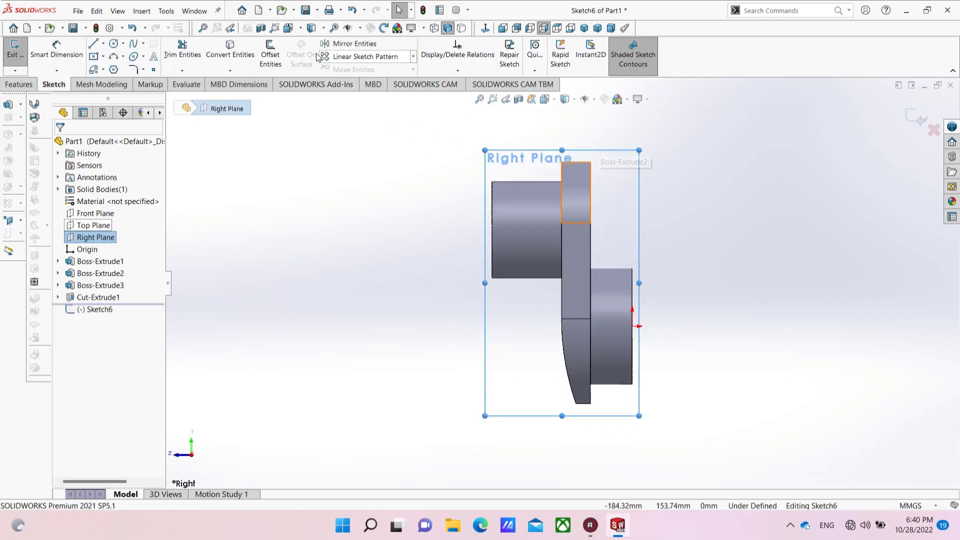
left_click(123, 57)
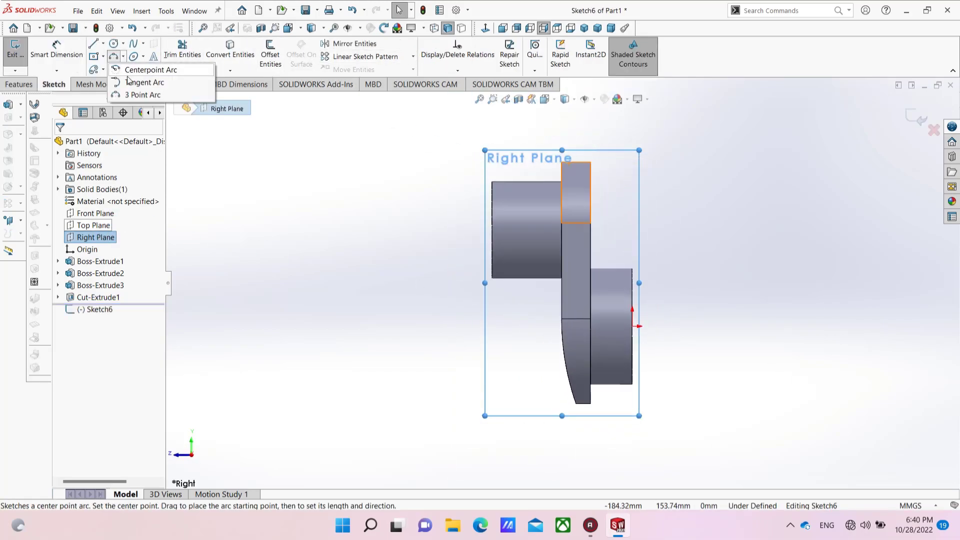
left_click(147, 96)
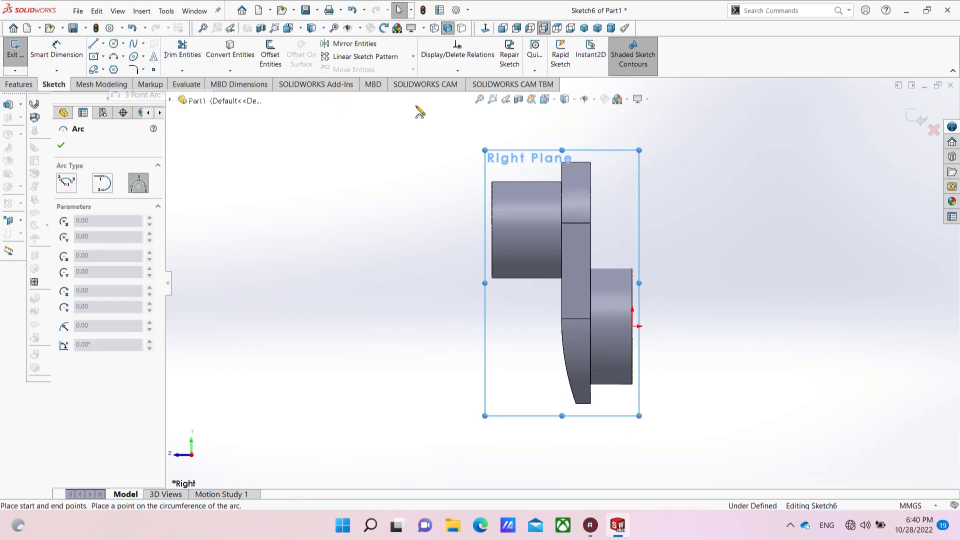
scroll(608, 159, "down", 4)
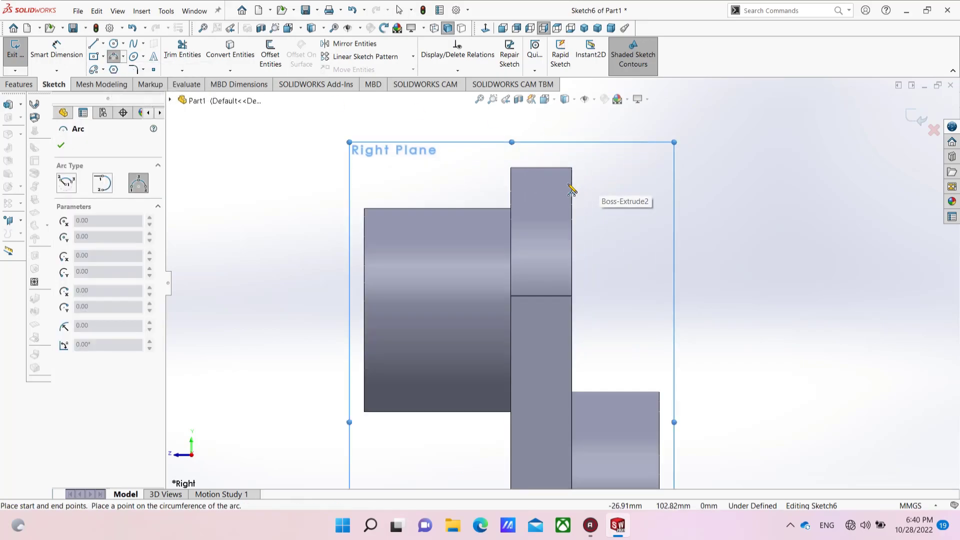
left_click(541, 168)
left_click(572, 296)
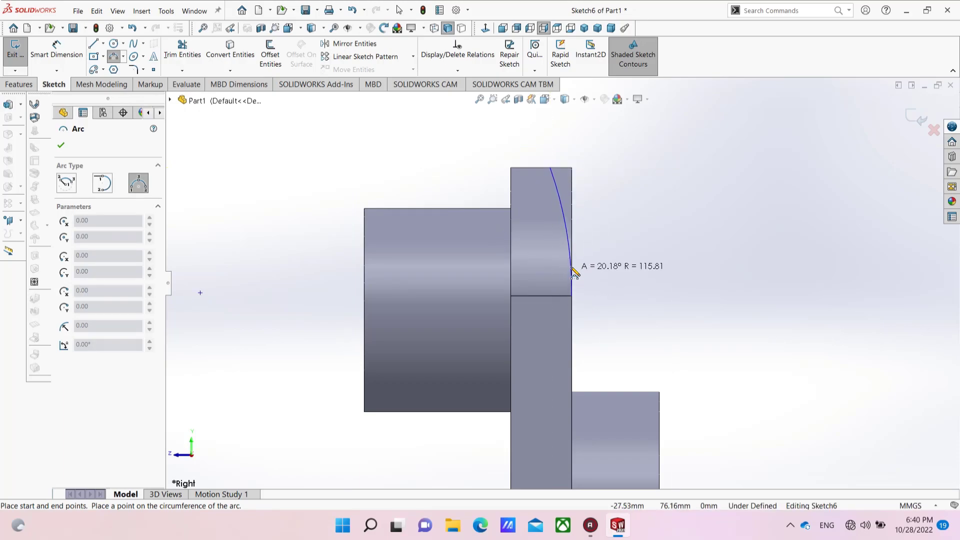
left_click(570, 228)
key("Escape")
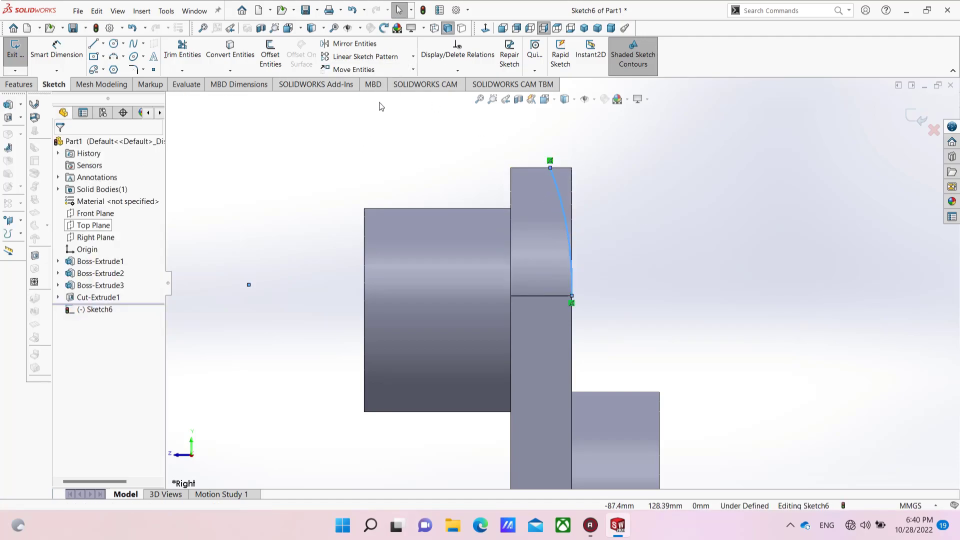
Dimension the horizontal distance from the arc's upper endpoint to the plate's rear edge and set it to 5 mm.
left_click(550, 168)
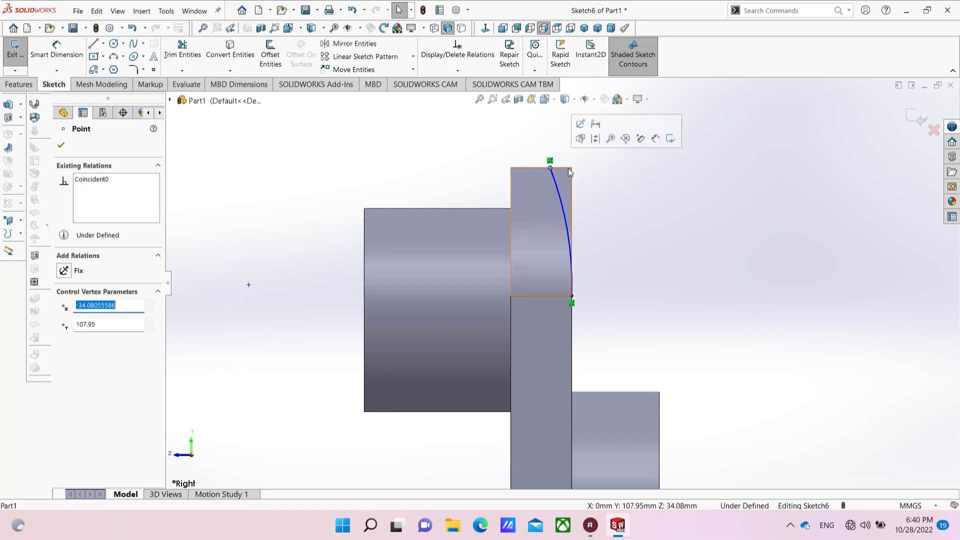
left_click(564, 149)
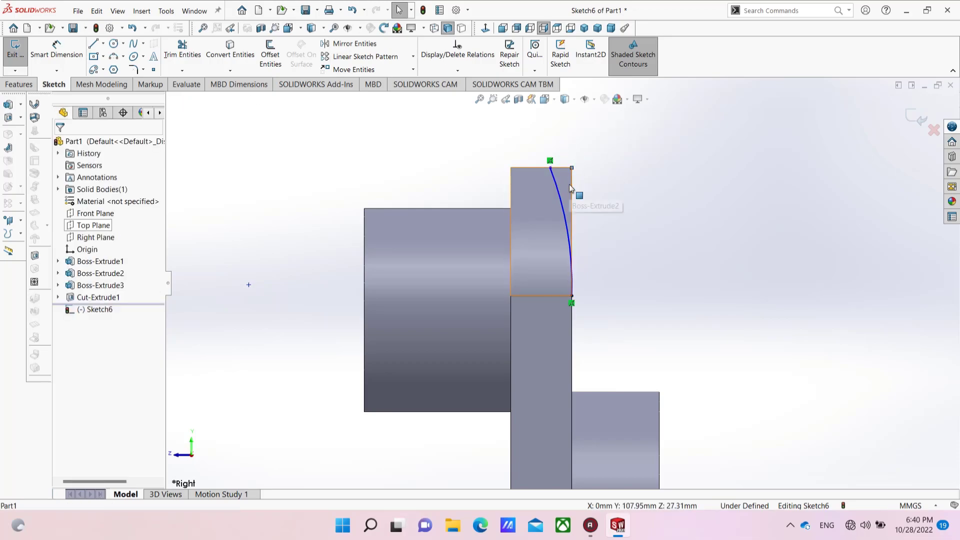
left_click(56, 50)
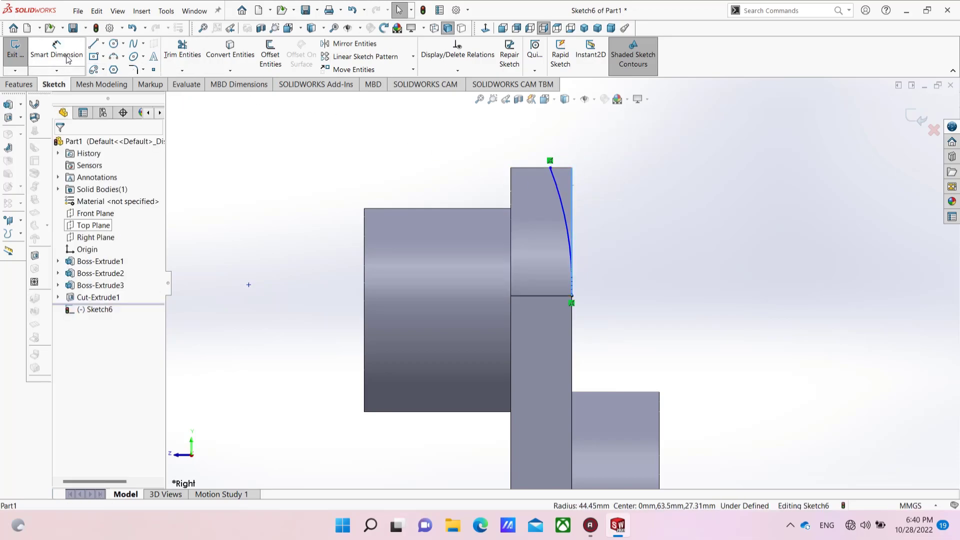
left_click(551, 168)
left_click(572, 195)
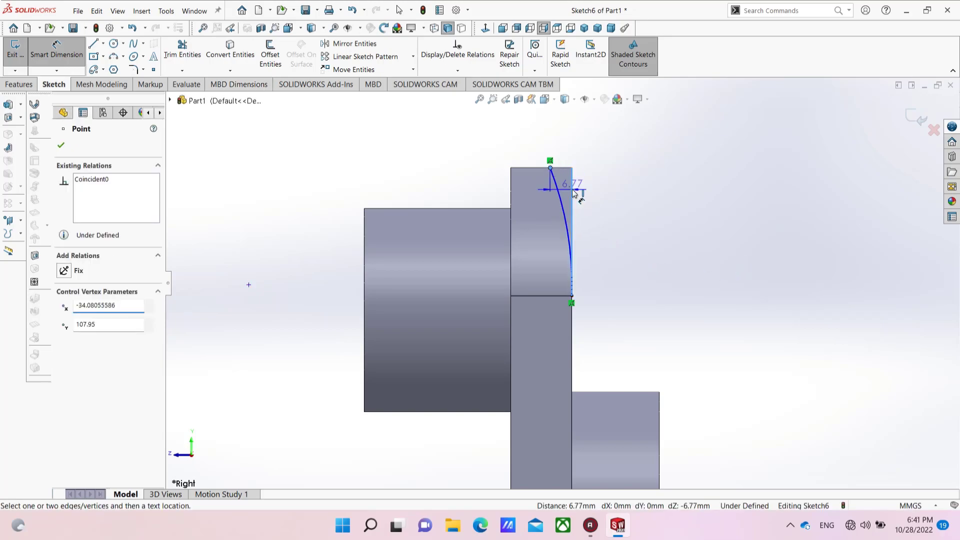
left_click(572, 130)
type("5")
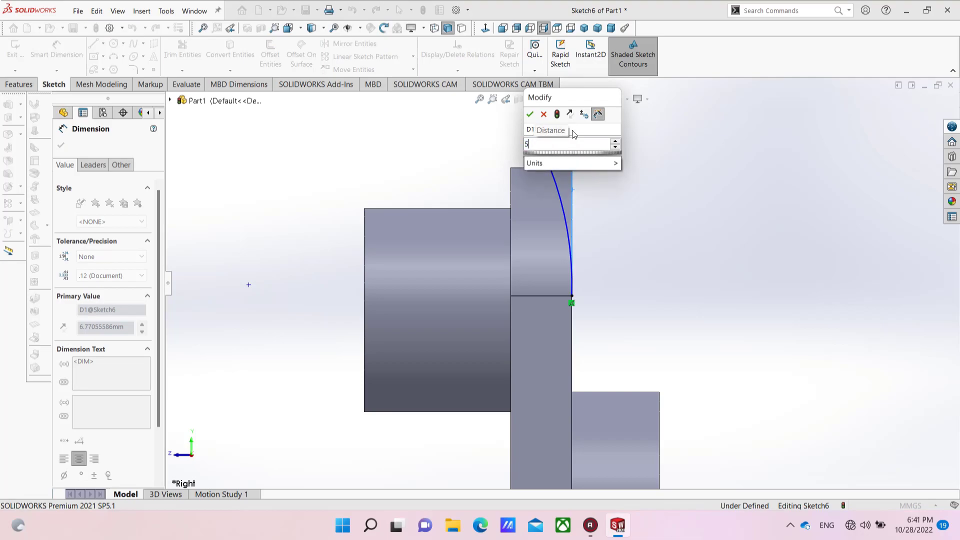
key("Return")
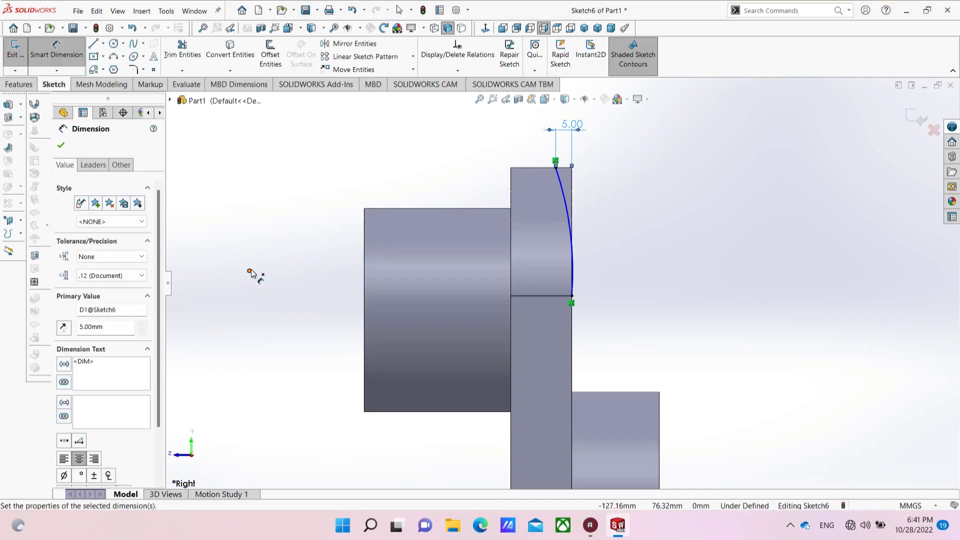
Dimension the radius of the arc at the plate's upper end and set it to 169 mm.
left_click(562, 189)
left_click(389, 174)
type("169")
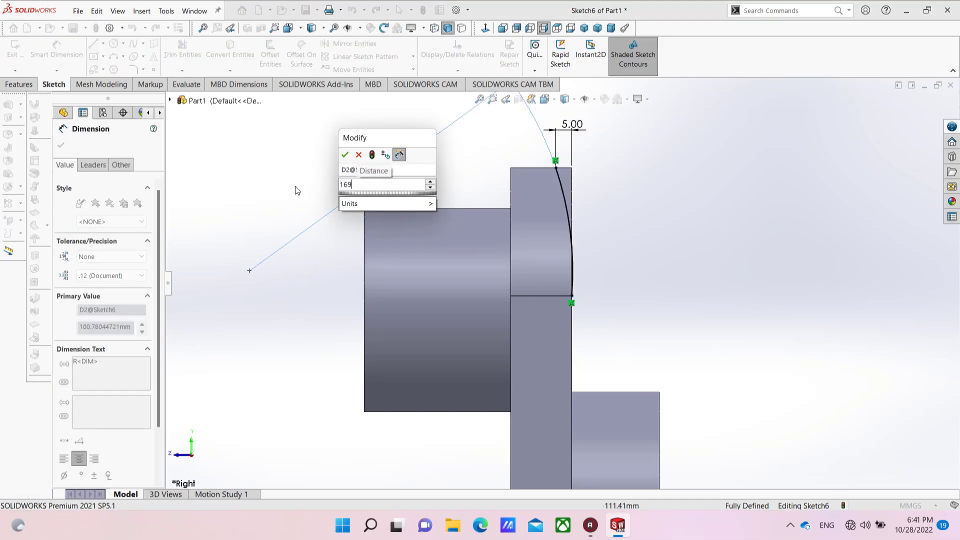
left_click(298, 190)
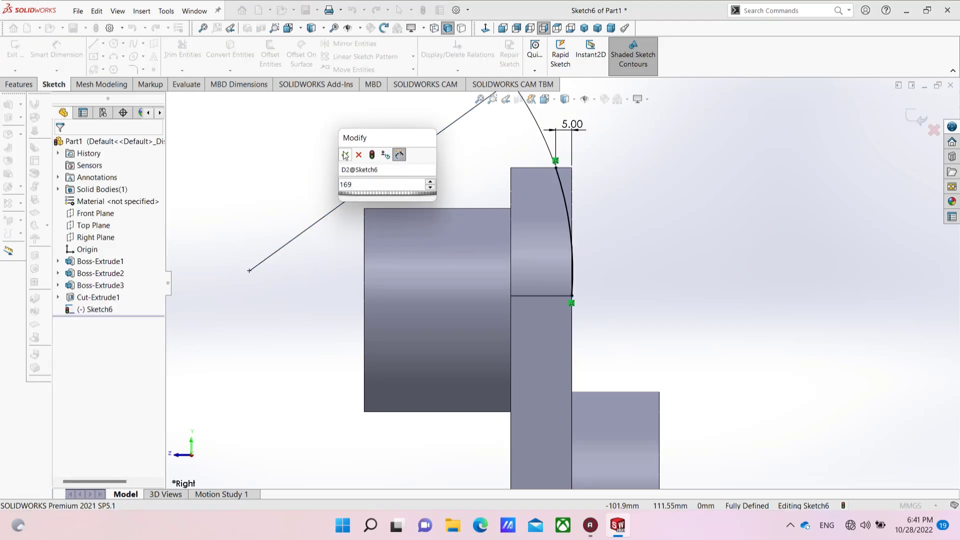
left_click(344, 155)
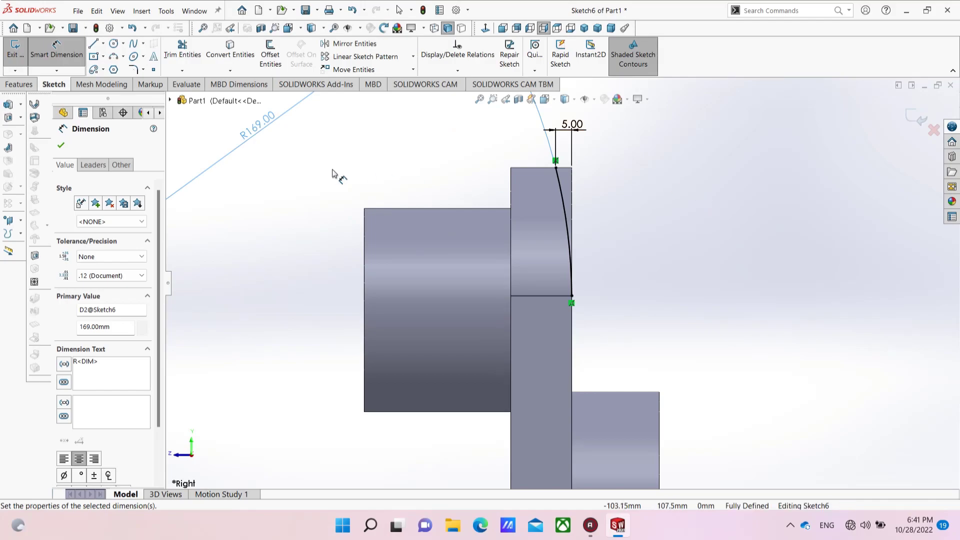
Close the upper arc with a horizontal line about 66 mm long, a vertical line down and a horizontal line back to the arc's lower end.
scroll(345, 178, "up", 3)
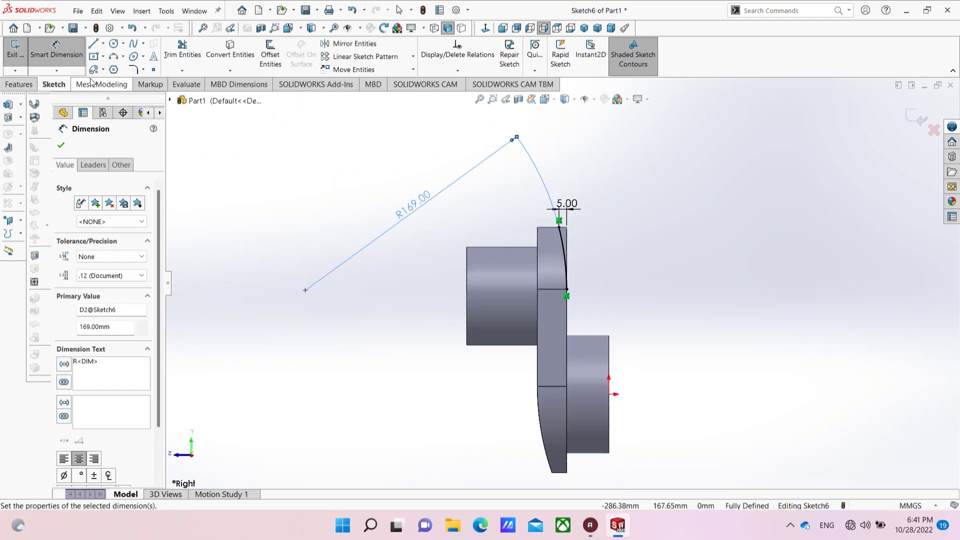
left_click(93, 44)
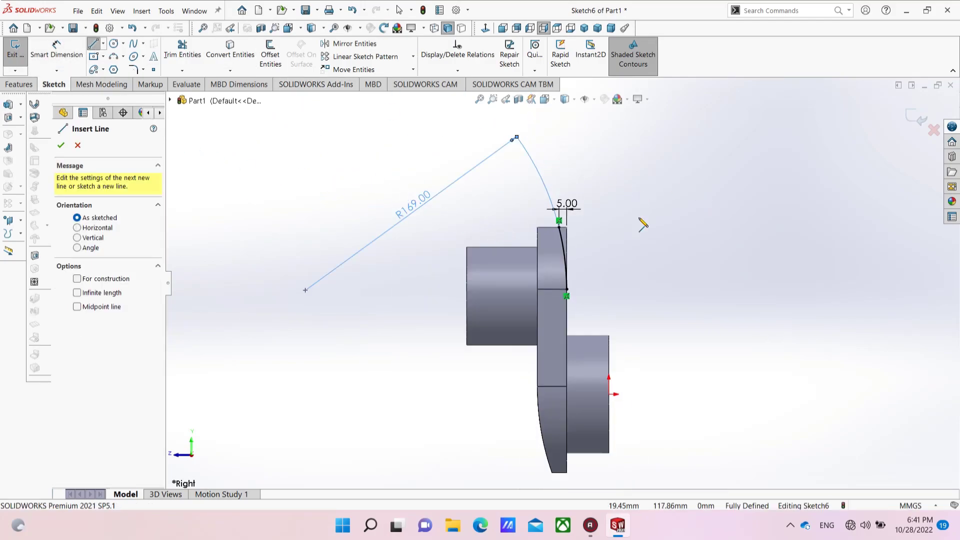
left_click(559, 227)
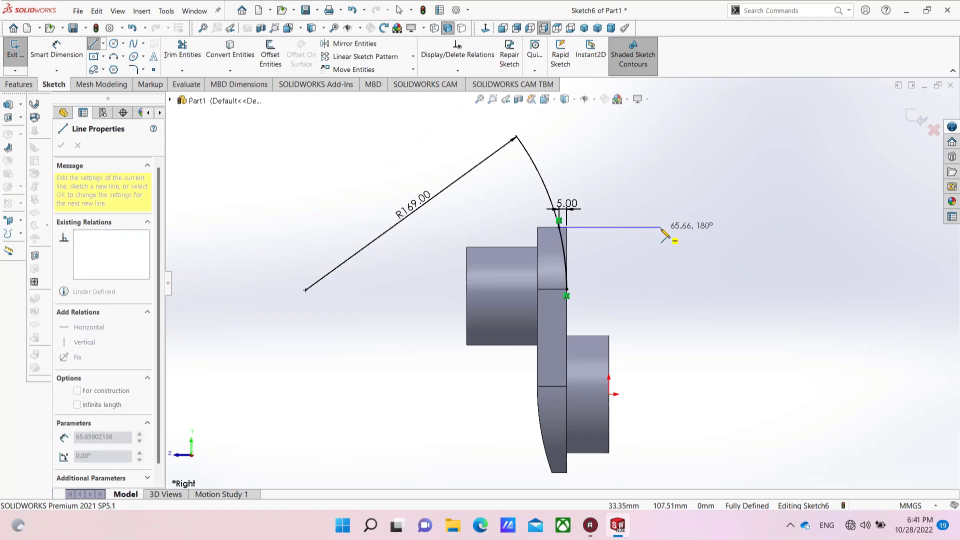
left_click(661, 227)
left_click(661, 289)
left_click(566, 289)
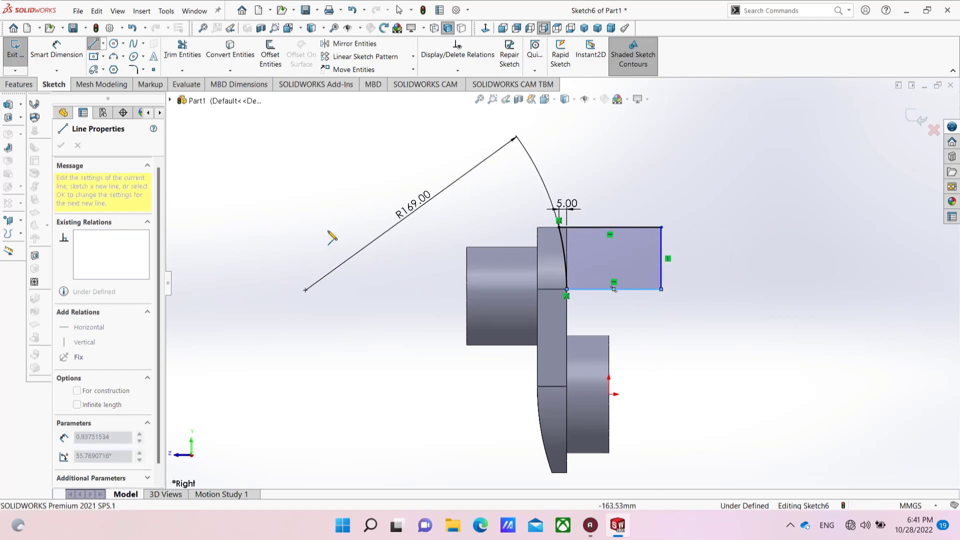
left_click(76, 146)
Cut the plate's upper rear with the closed profile, using a Mid Plane extruded cut 209.72 mm deep.
left_click(30, 85)
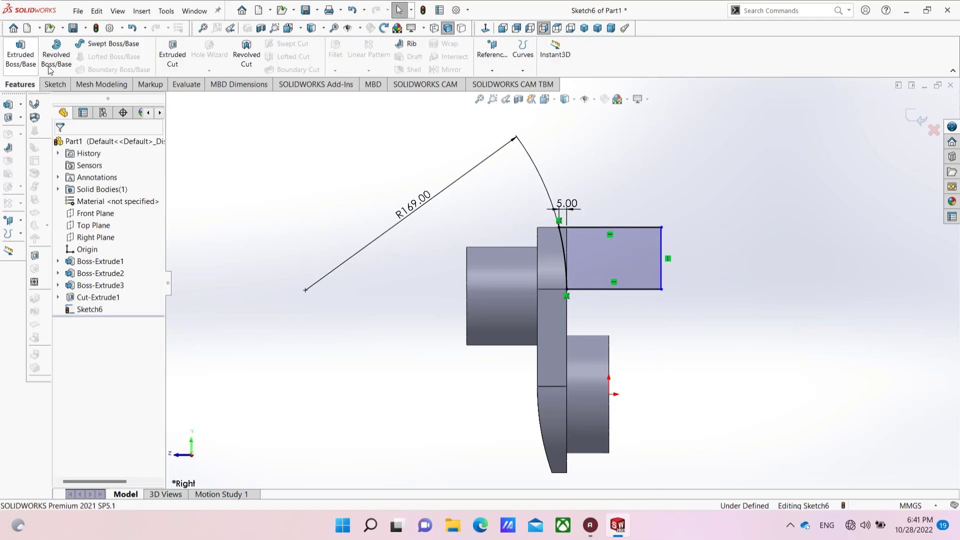
left_click(173, 55)
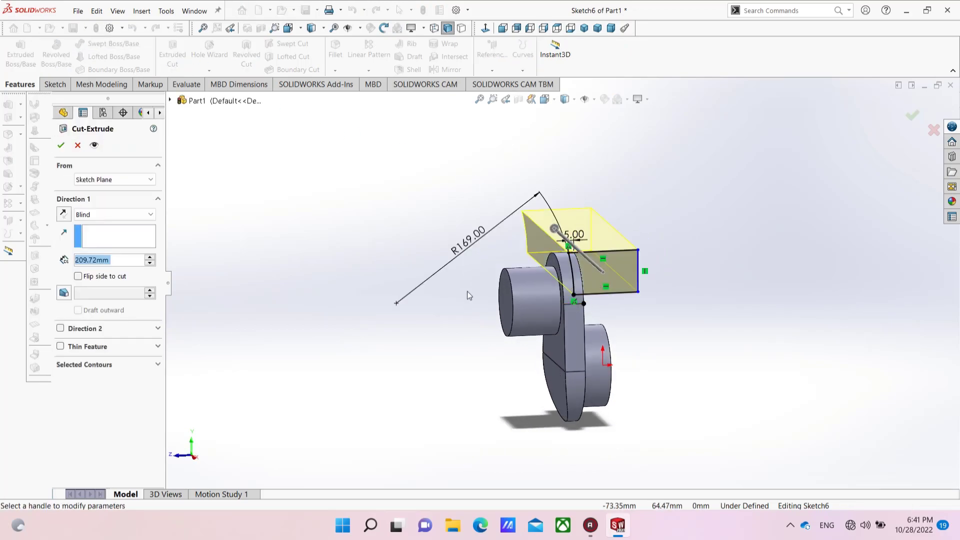
left_click(100, 214)
left_click(103, 274)
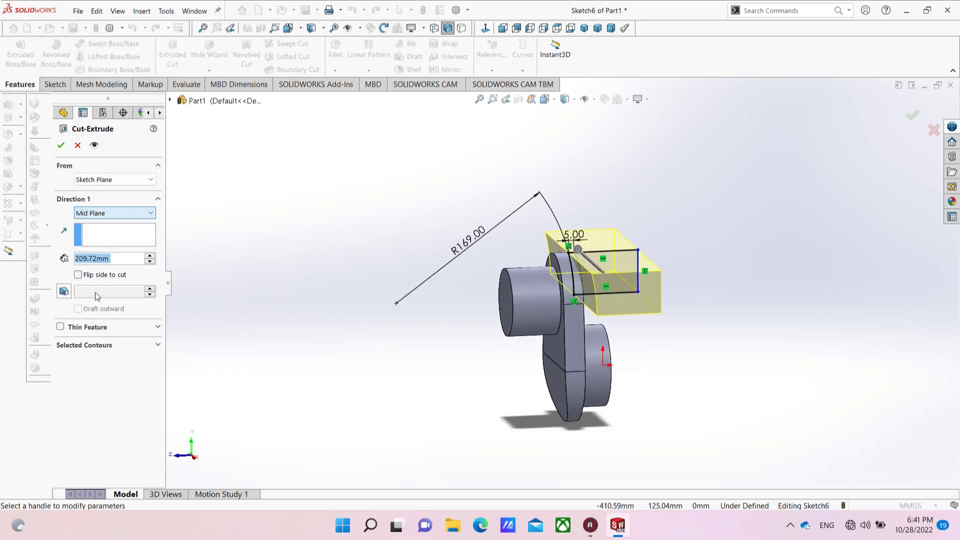
middle_click_drag(441, 266, 438, 305)
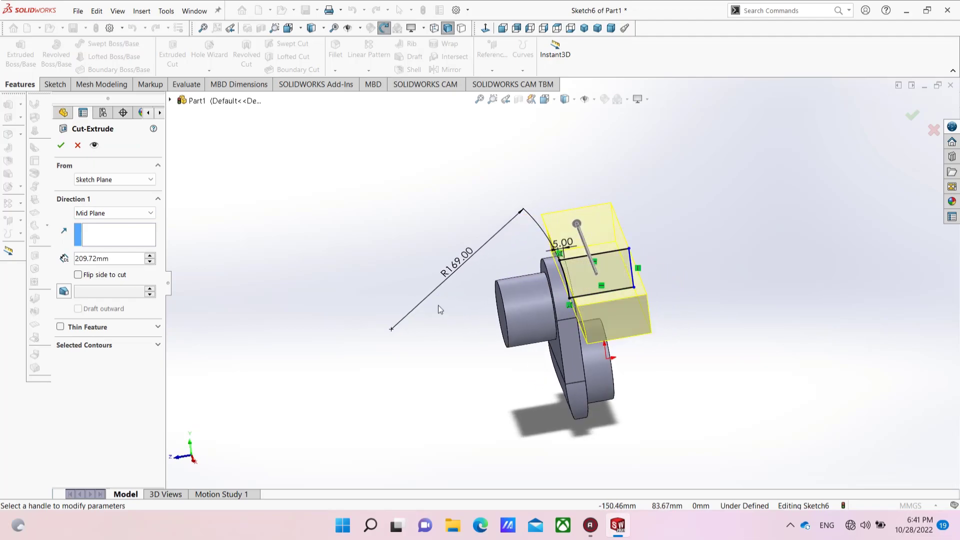
left_click(61, 146)
middle_click_drag(543, 259, 522, 228)
key("Escape")
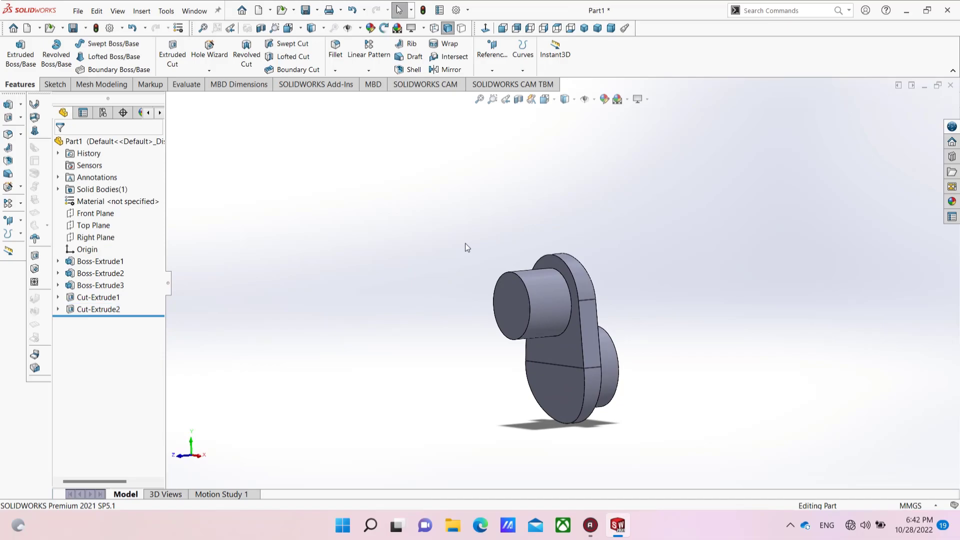
Fillet the plate's outer perimeter edges on both faces with a 2.54 mm radius.
left_click(335, 50)
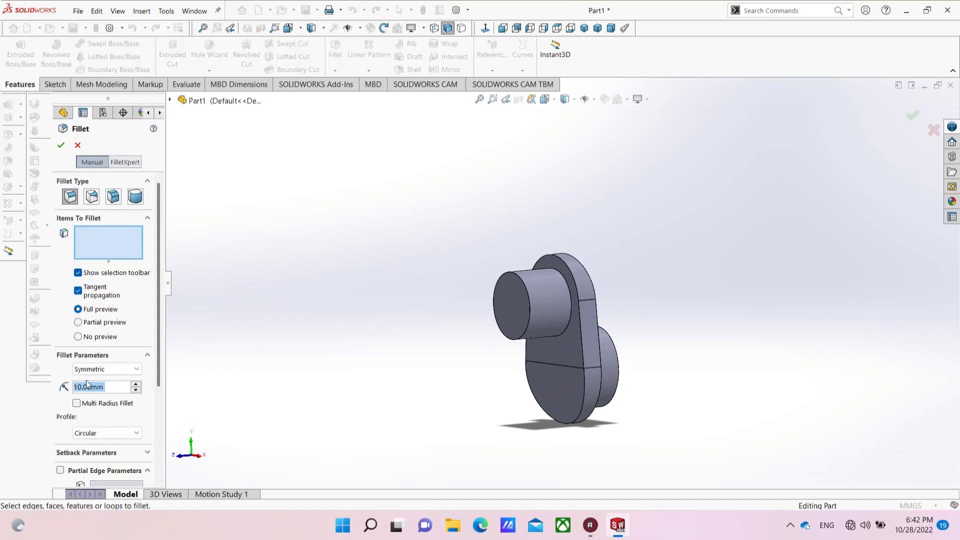
type("2")
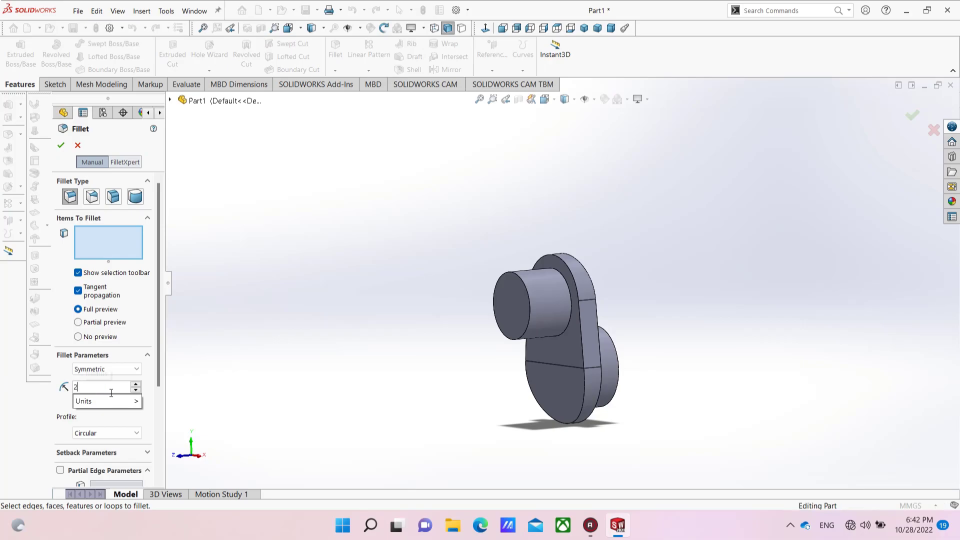
type(".")
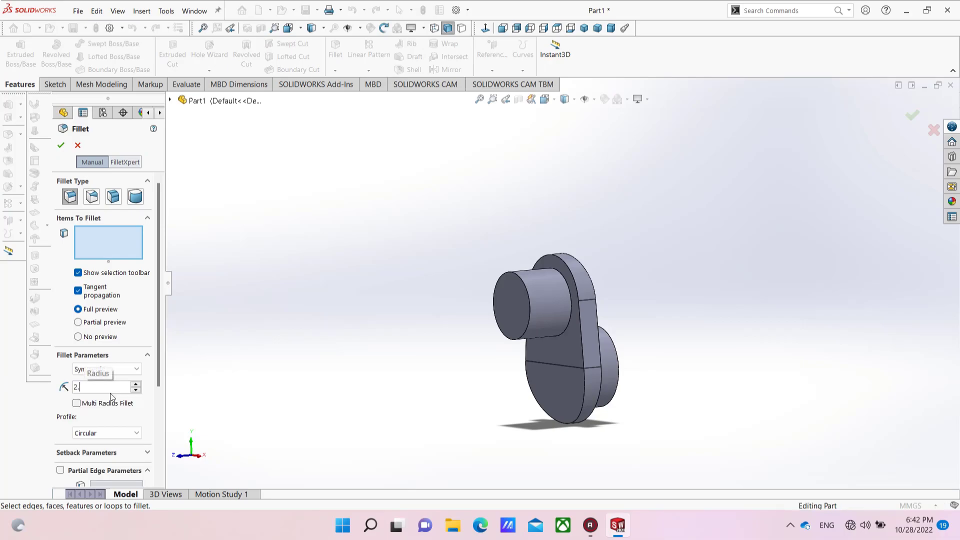
type("54")
left_click(564, 263)
middle_click_drag(564, 263, 635, 360)
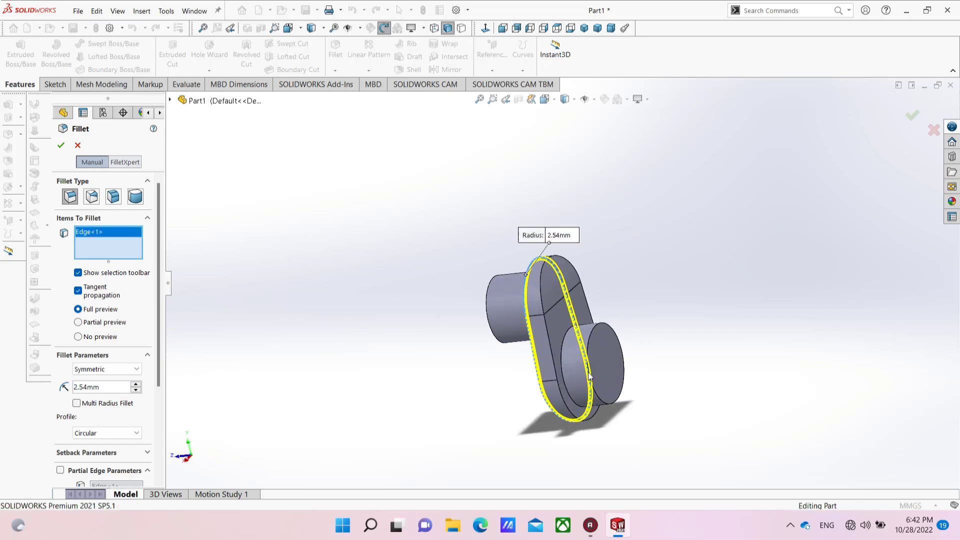
left_click(544, 264)
middle_click_drag(414, 367, 418, 342)
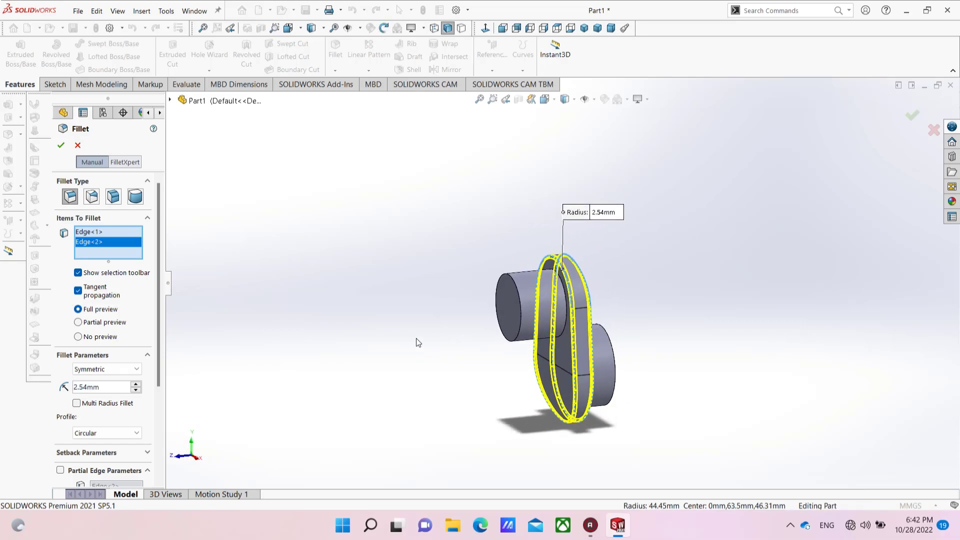
left_click(63, 146)
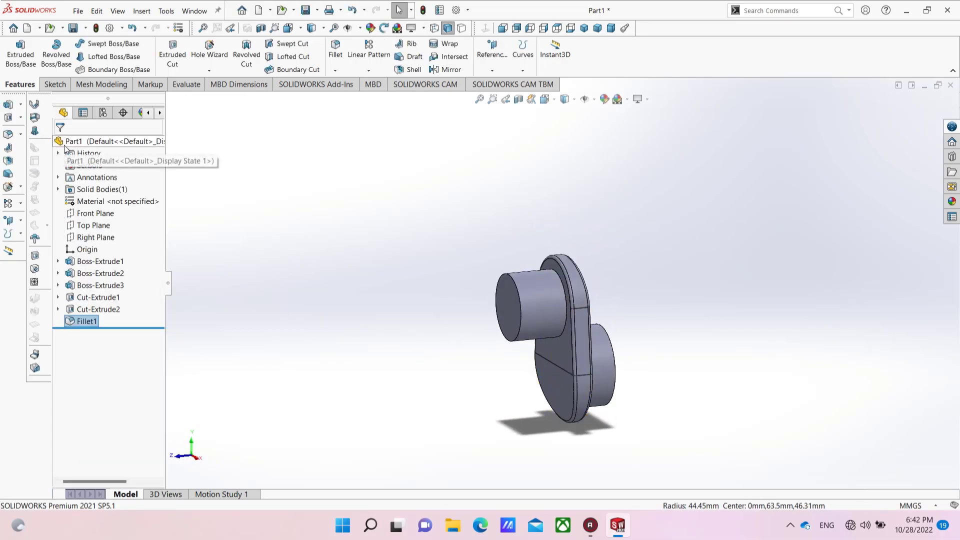
Fillet the edges where both cylindrical bosses meet the plate with a 0.64 mm radius.
left_click(335, 51)
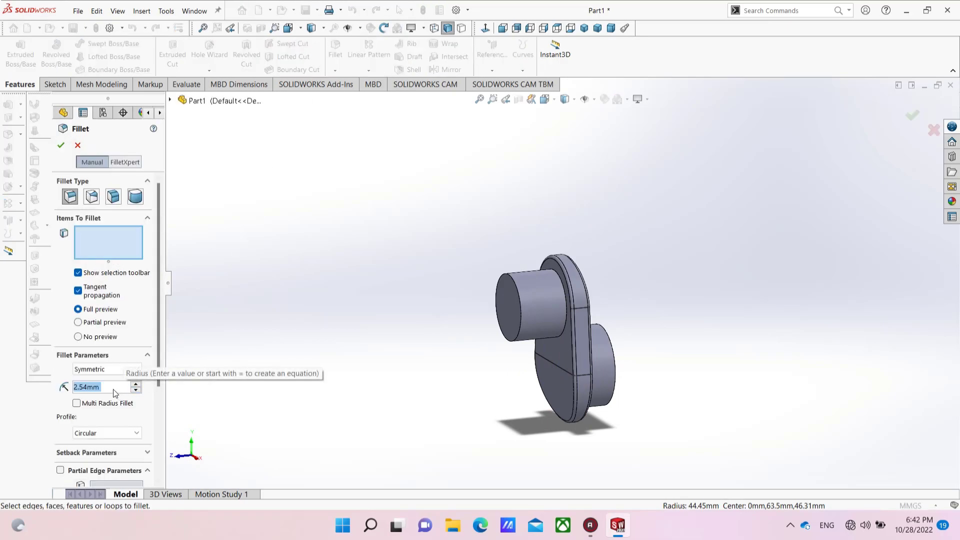
type("0.")
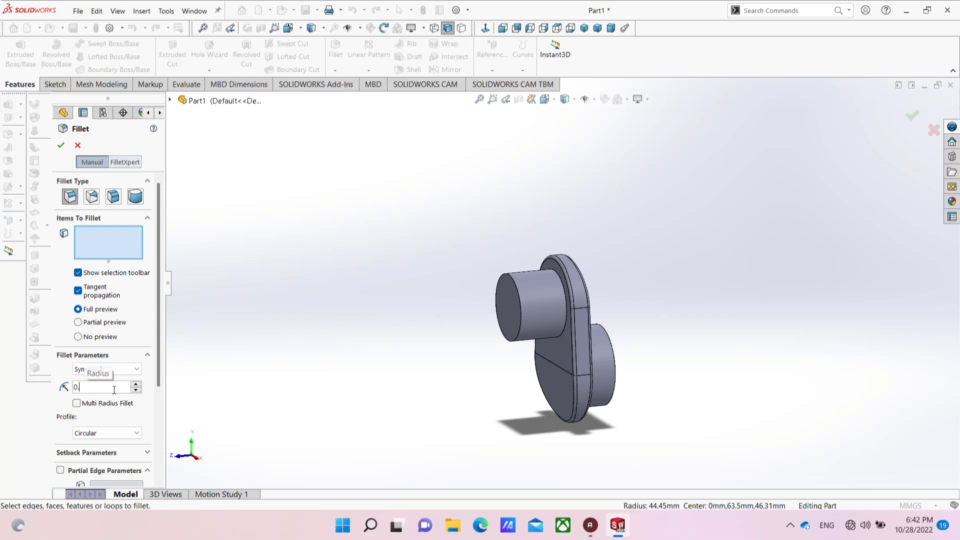
type("64")
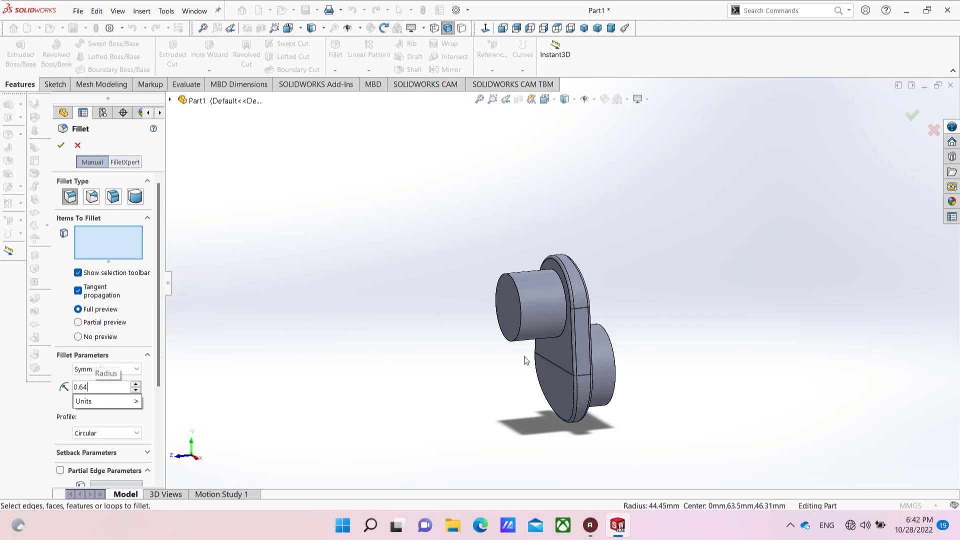
key("Return")
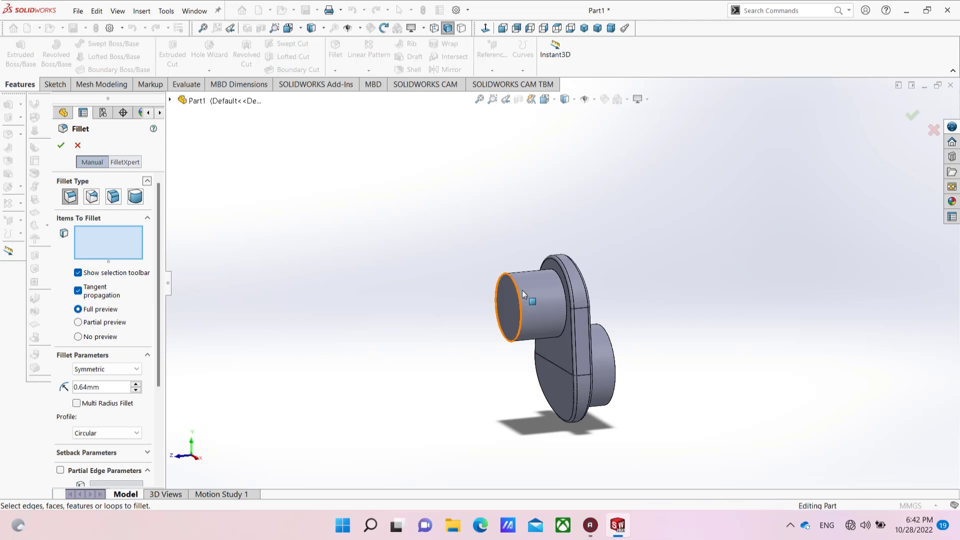
left_click(567, 319)
middle_click_drag(570, 315, 581, 356)
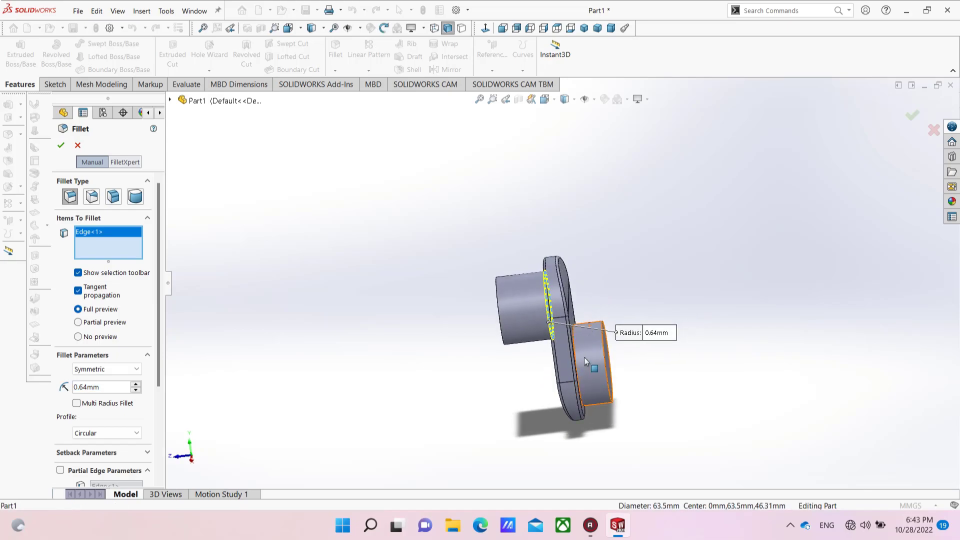
scroll(573, 364, "down", 3)
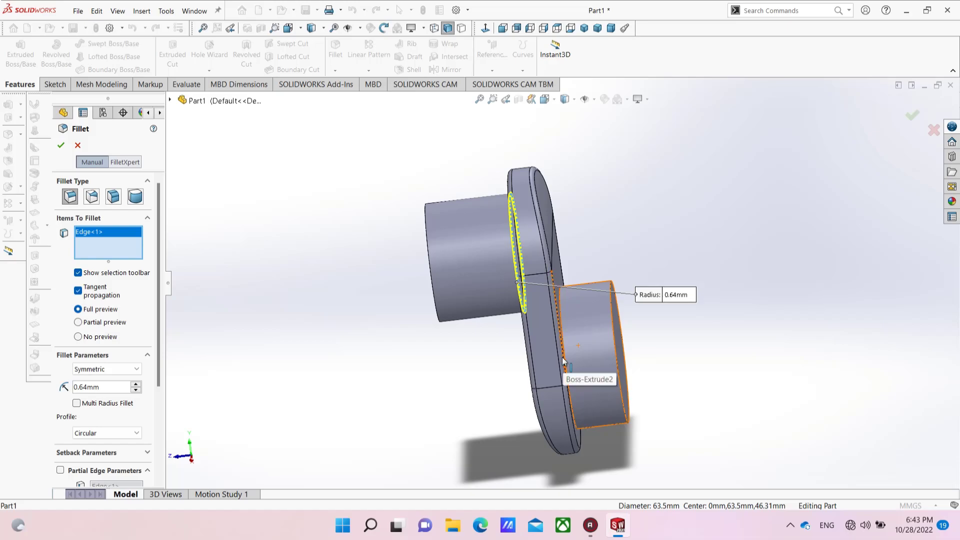
scroll(560, 356, "down", 4)
left_click(545, 334)
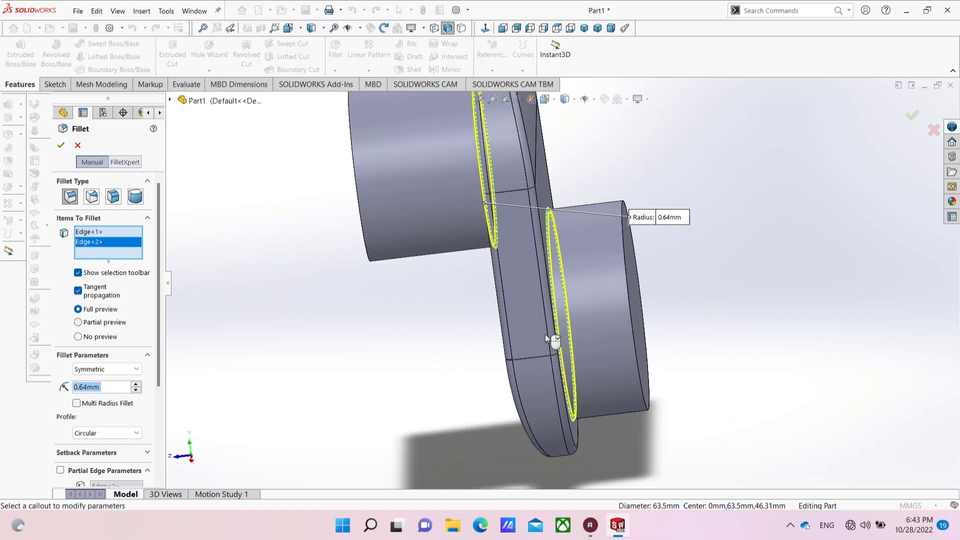
scroll(545, 334, "up", 1)
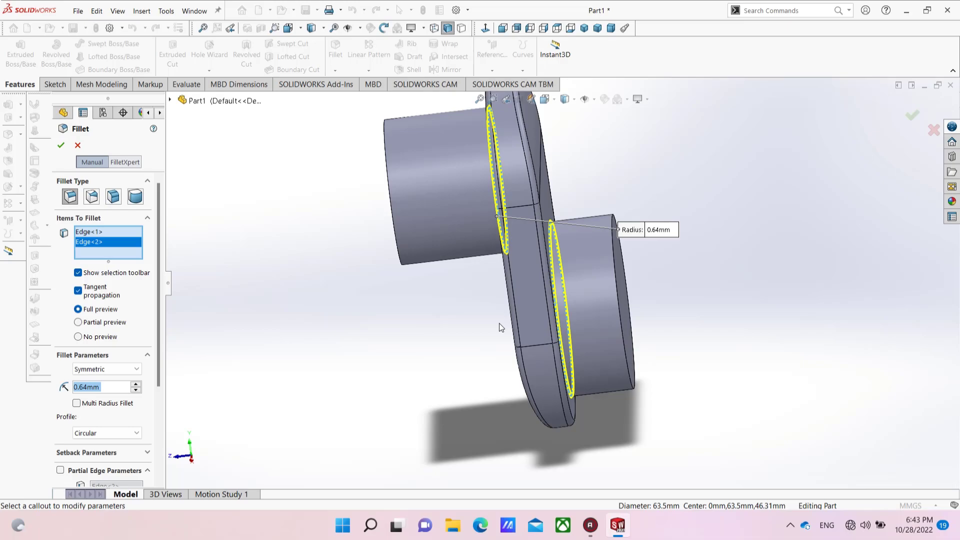
left_click(61, 146)
Mirror the whole body about the flat end face of the lower boss, with Merge solids enabled.
scroll(355, 229, "up", 3)
middle_click_drag(451, 229, 465, 214)
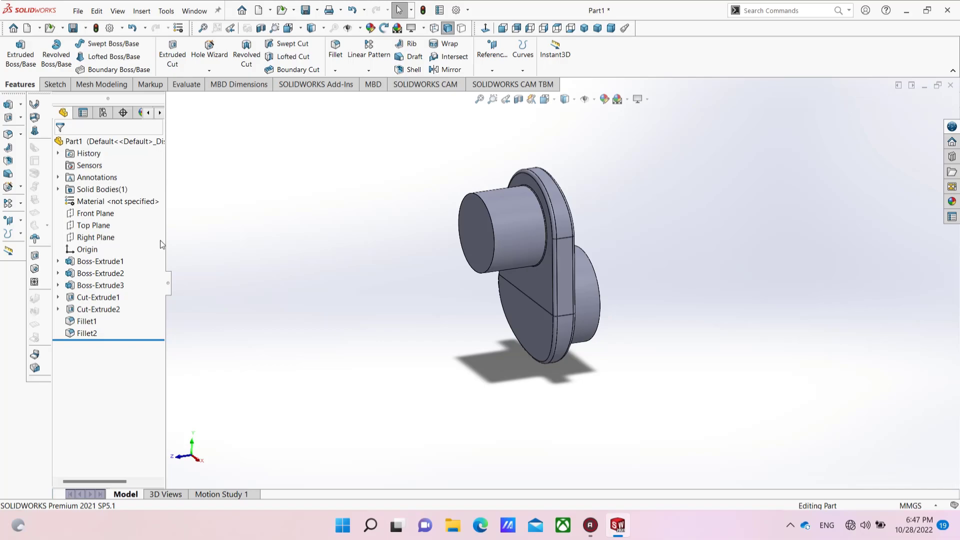
left_click(352, 73)
left_click(380, 104)
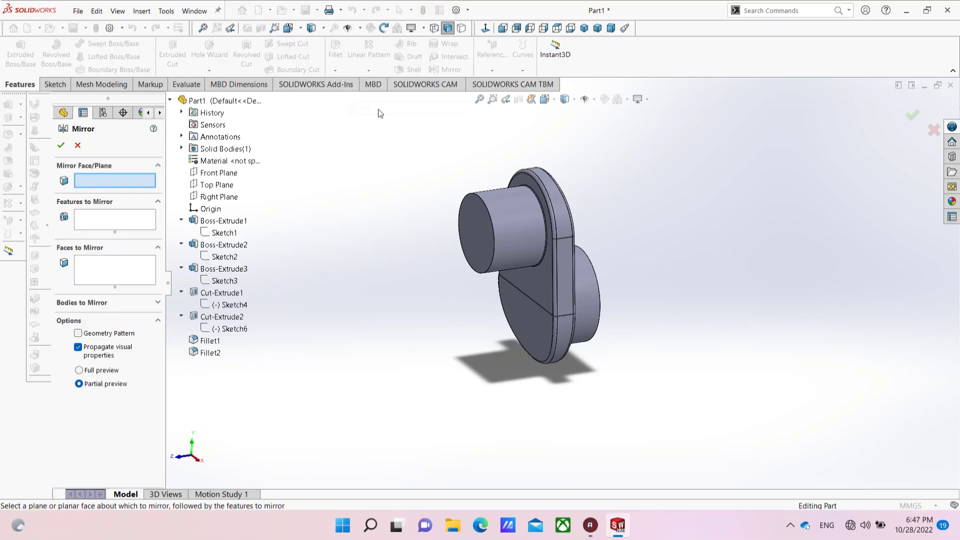
left_click(113, 304)
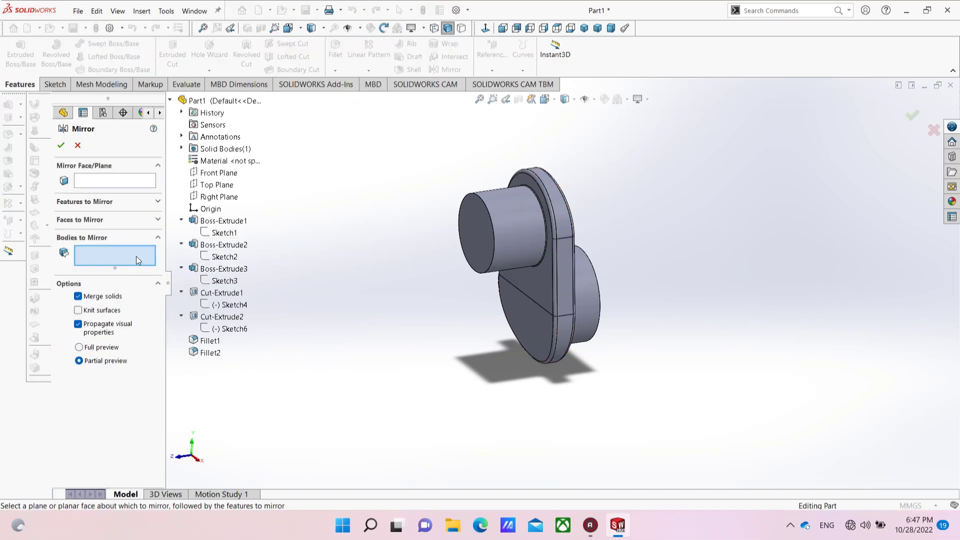
left_click(536, 227)
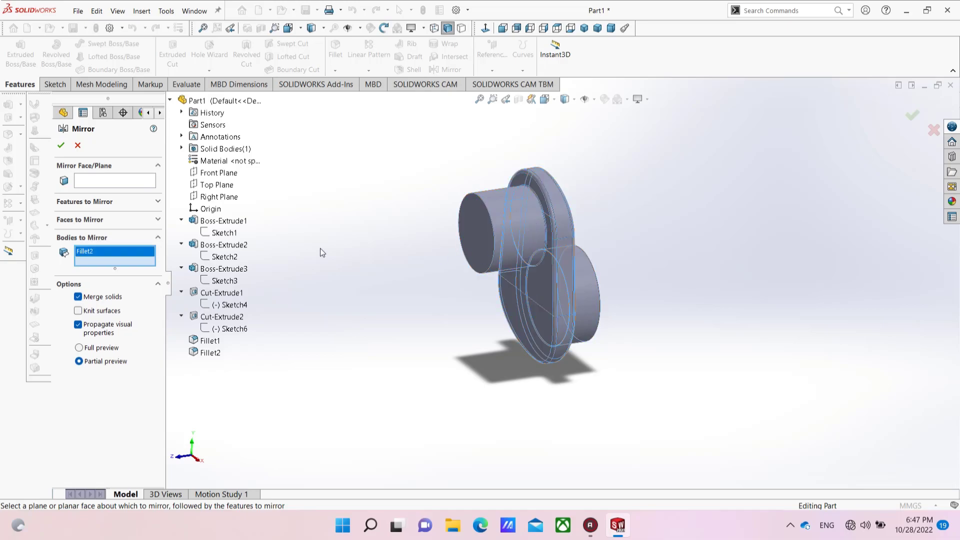
left_click(148, 182)
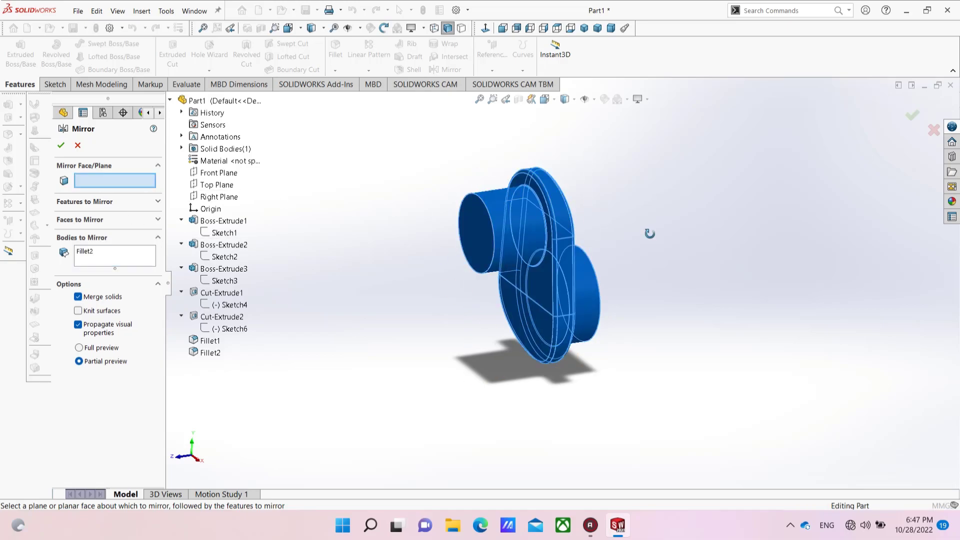
middle_click_drag(649, 234, 618, 256)
left_click(587, 303)
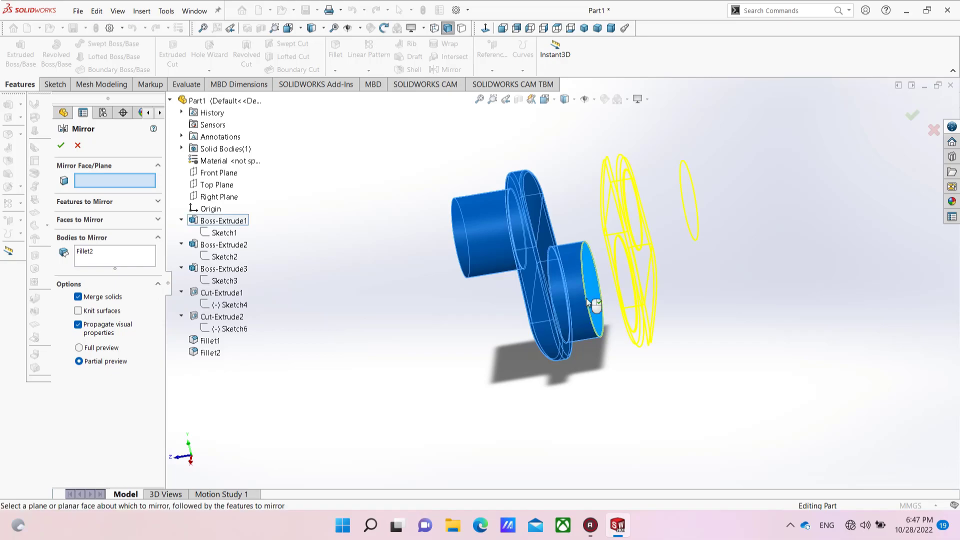
left_click(61, 147)
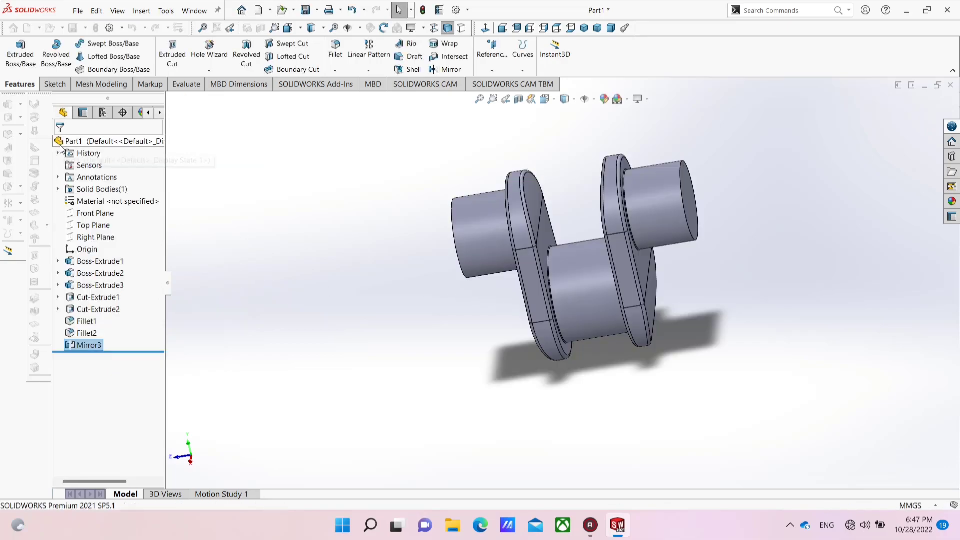
middle_click_drag(499, 253, 466, 230)
key("Escape")
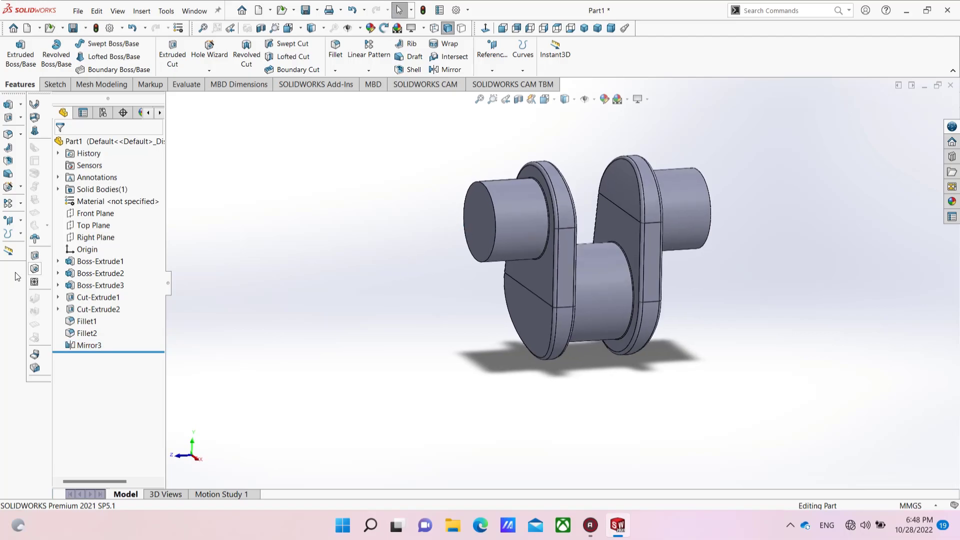
Edit the upper boss extrusion and set its blind depth to 26.67 mm.
right_click(98, 285)
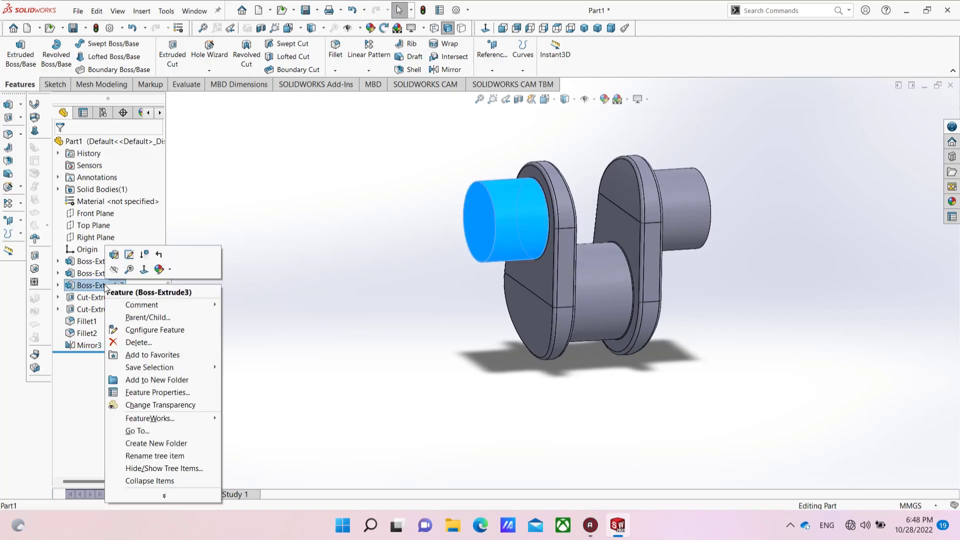
left_click(116, 256)
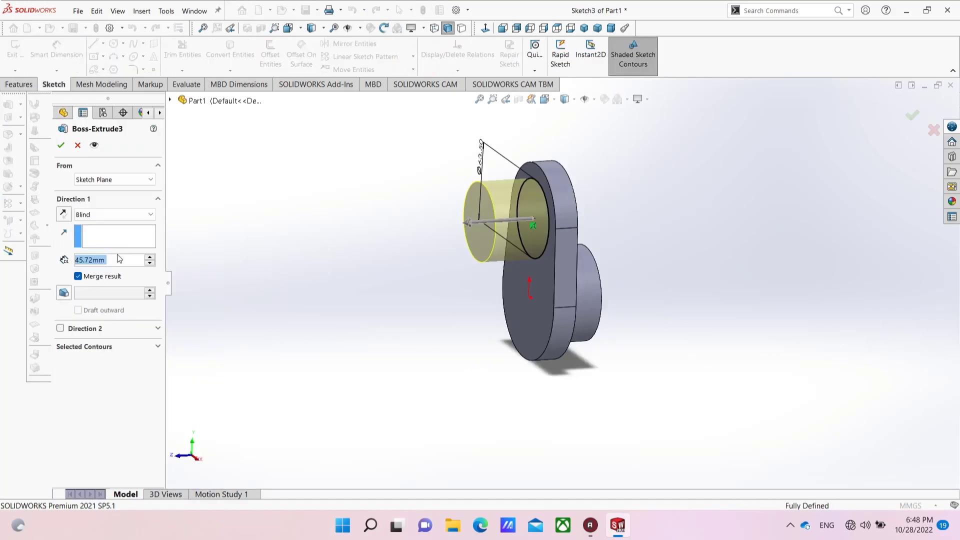
type("2")
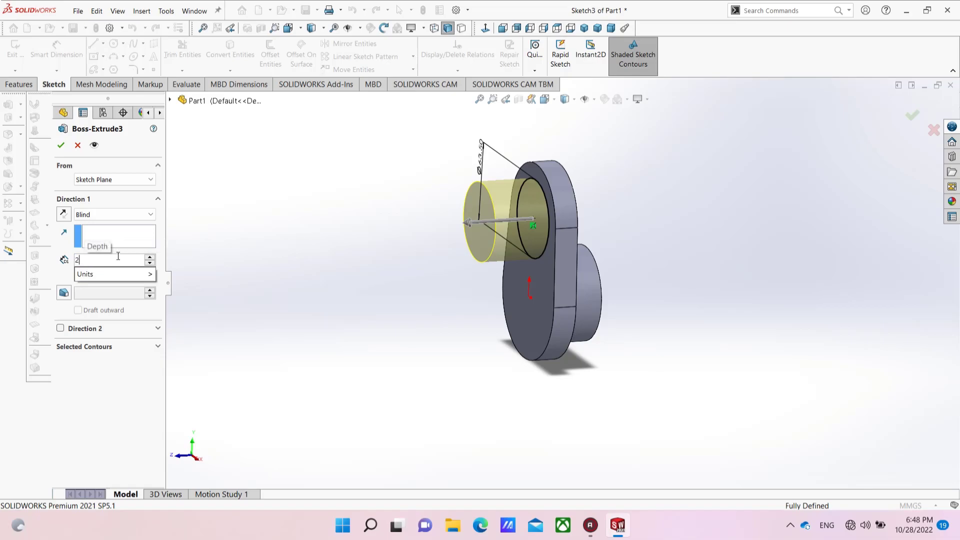
type("6")
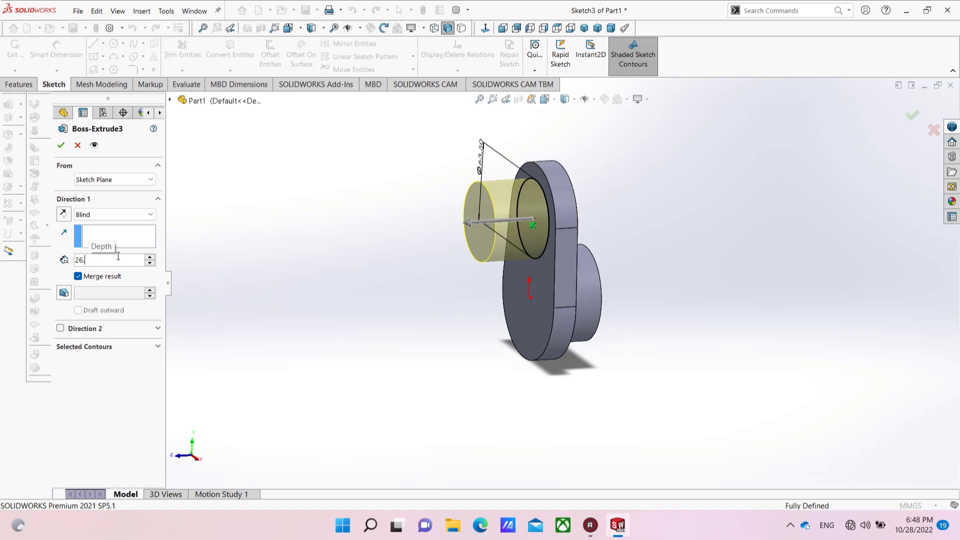
type(".67")
key("Return")
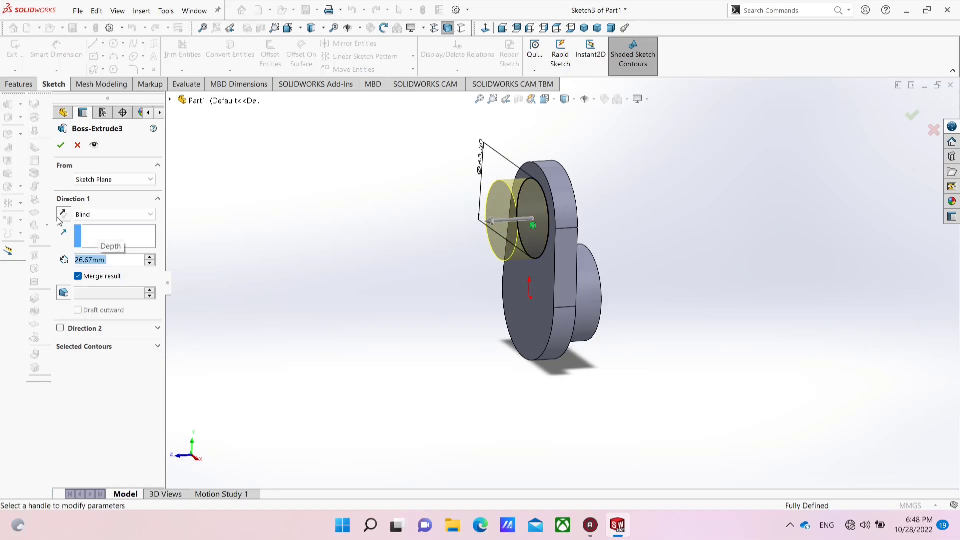
left_click(61, 145)
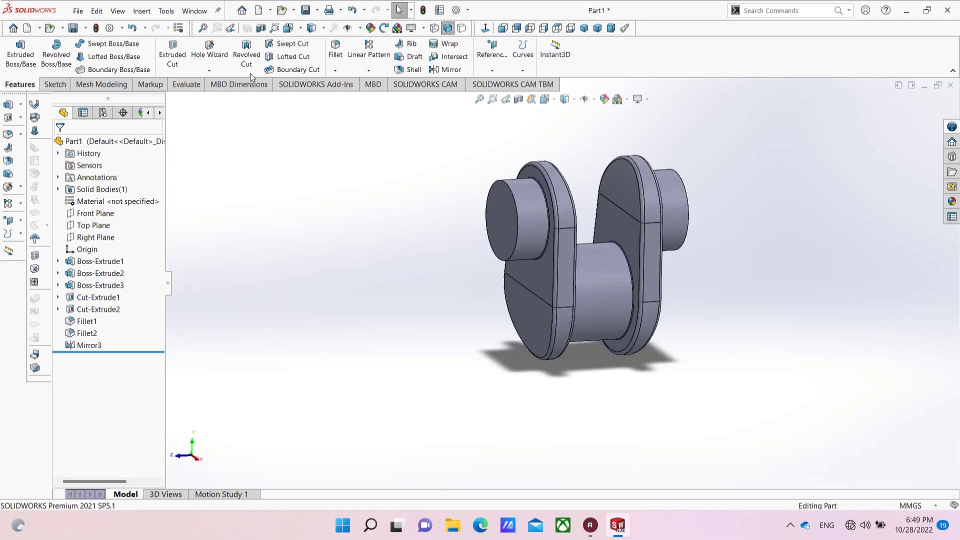
Start a linear pattern and set the Direction 1 spacing to 145.96 mm.
left_click(381, 70)
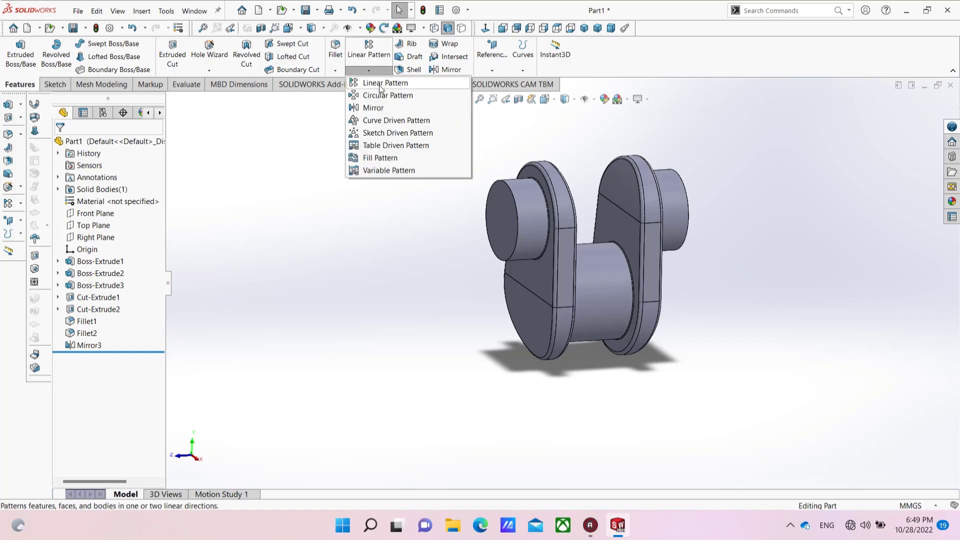
left_click(381, 84)
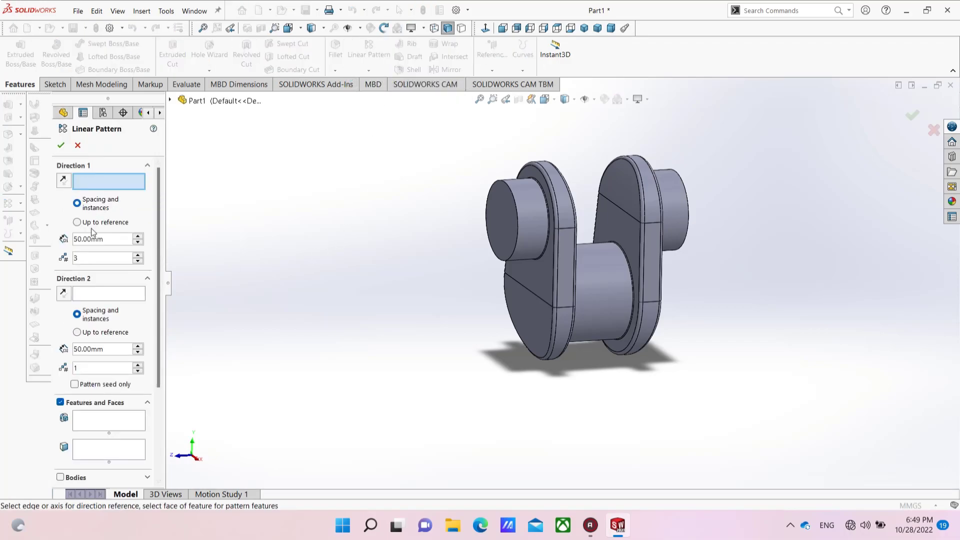
left_click(106, 239)
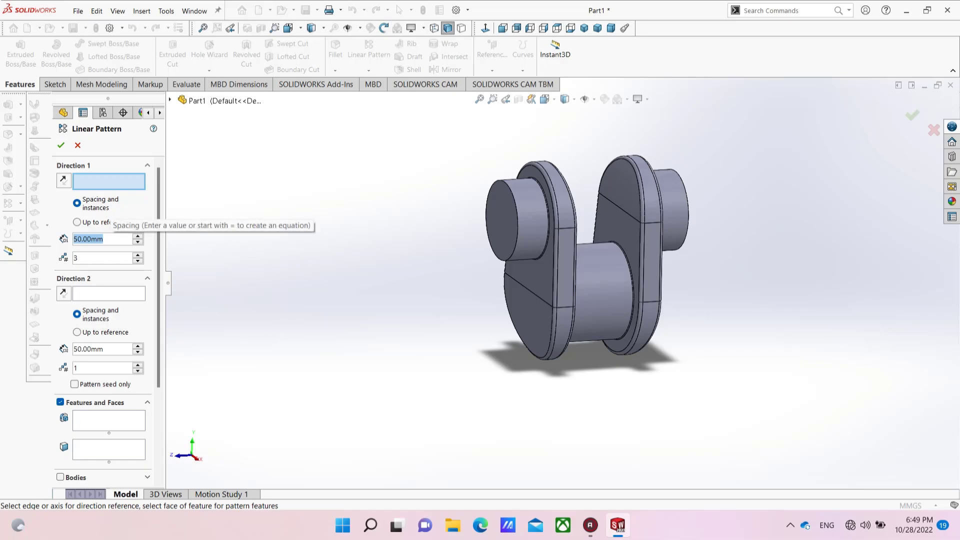
type("145")
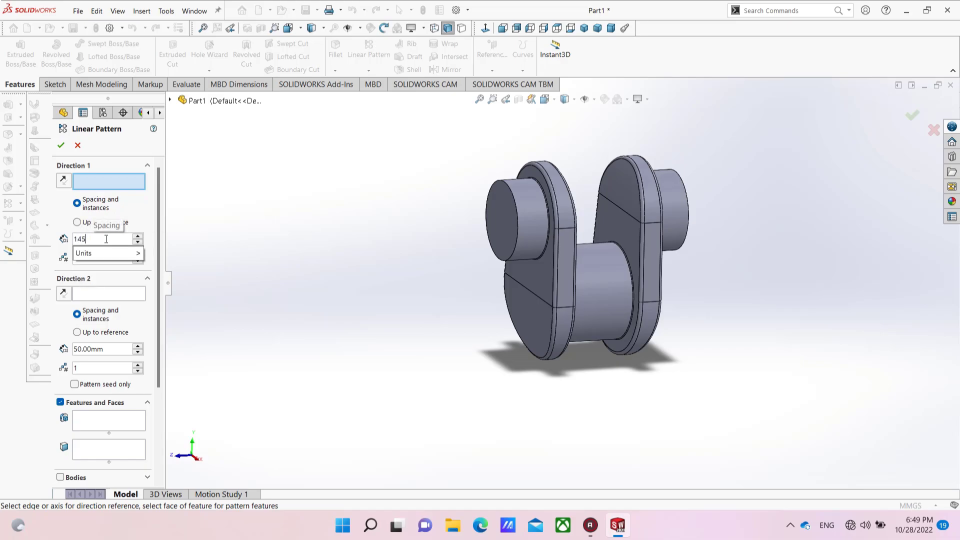
type(".96")
key("Return")
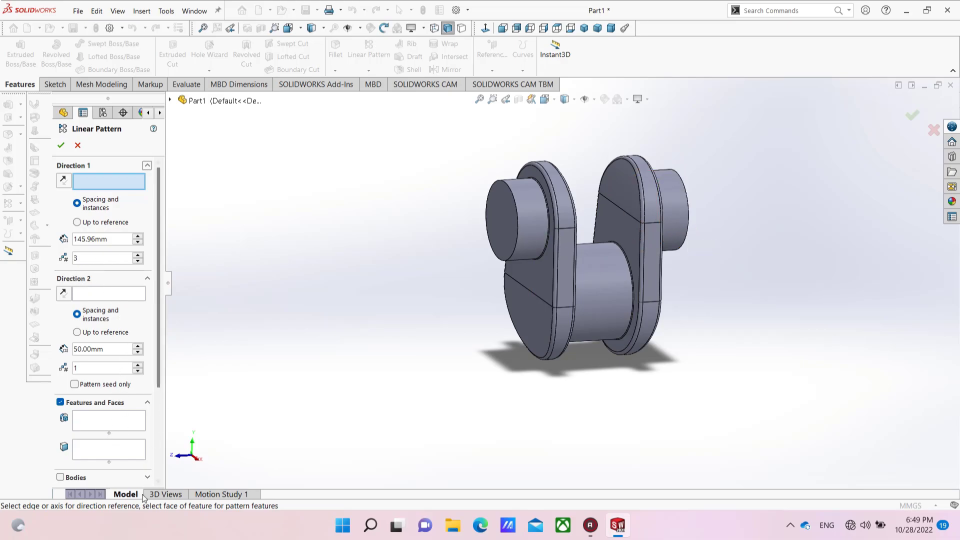
Set the linear pattern to copy bodies instead of features and faces, and choose the mirrored crank body.
left_click(122, 449)
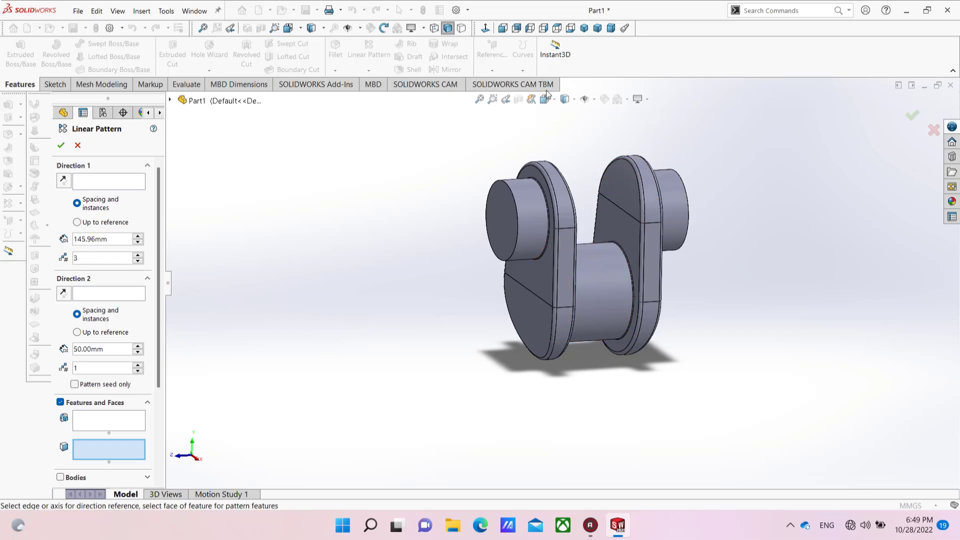
scroll(195, 372, "down", 1)
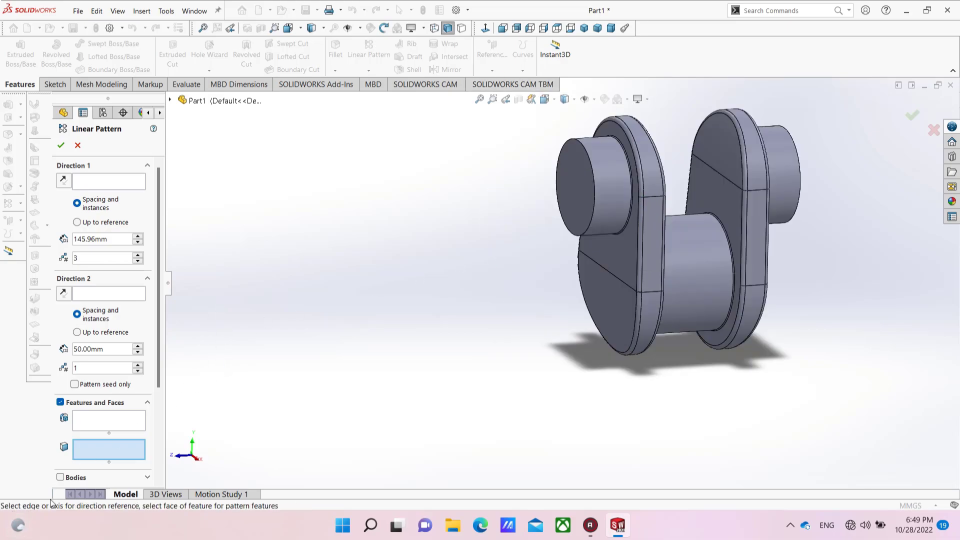
left_click(148, 479)
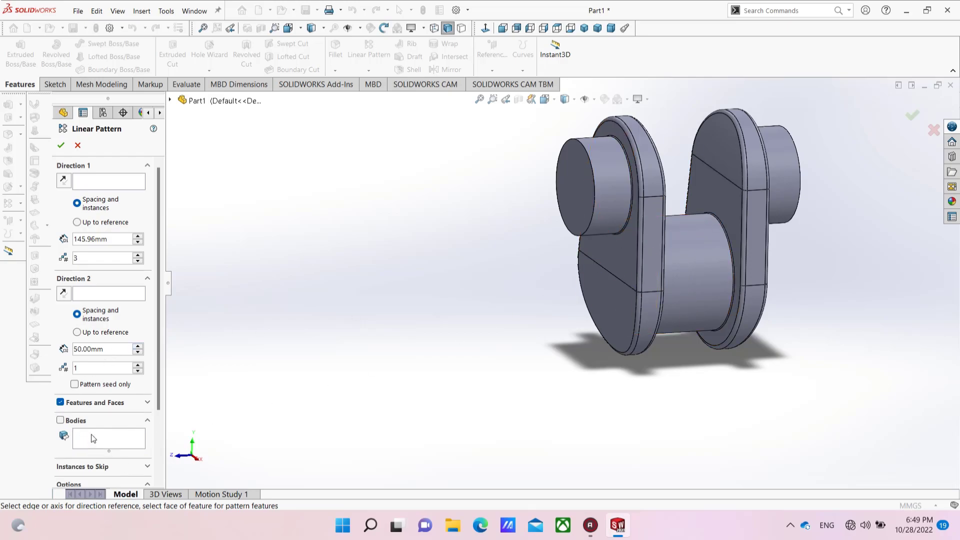
left_click(60, 421)
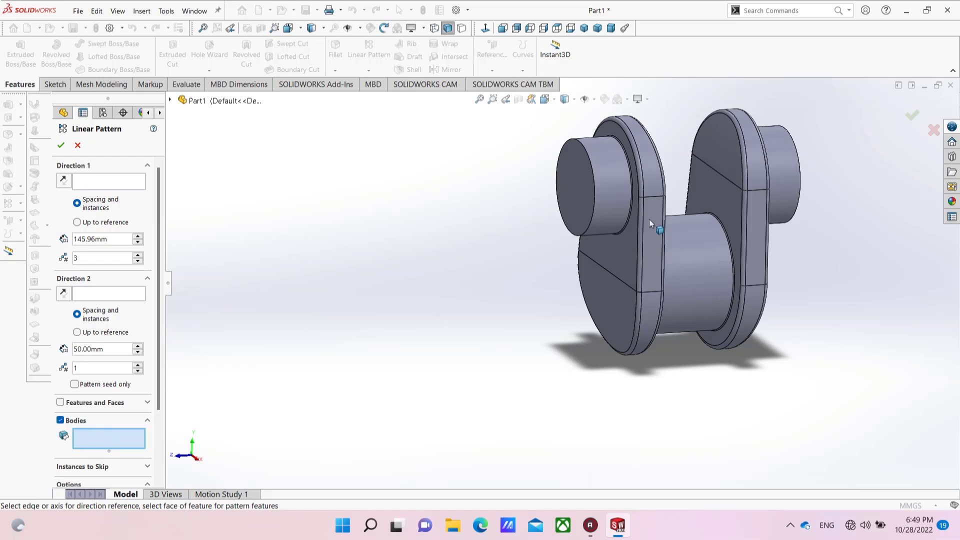
left_click(672, 247)
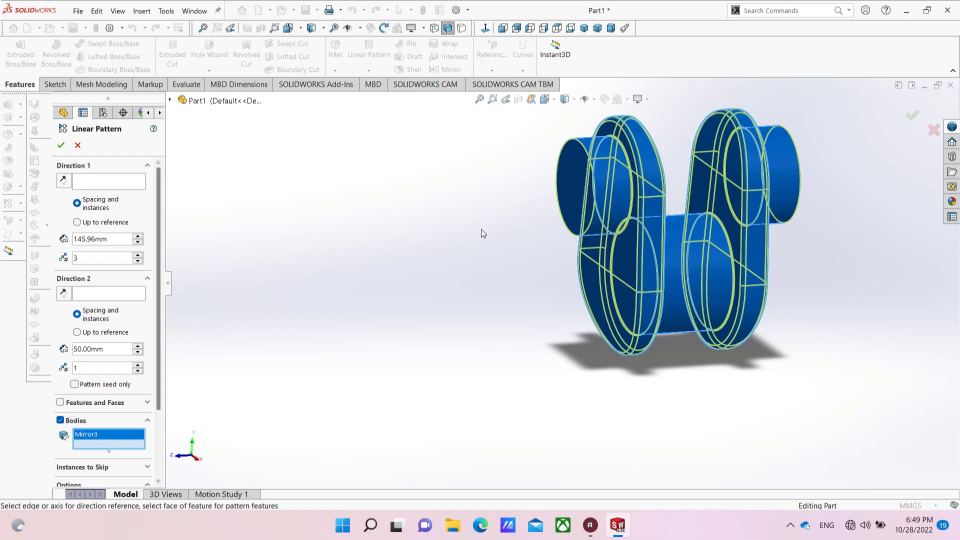
middle_click_drag(690, 283, 713, 276)
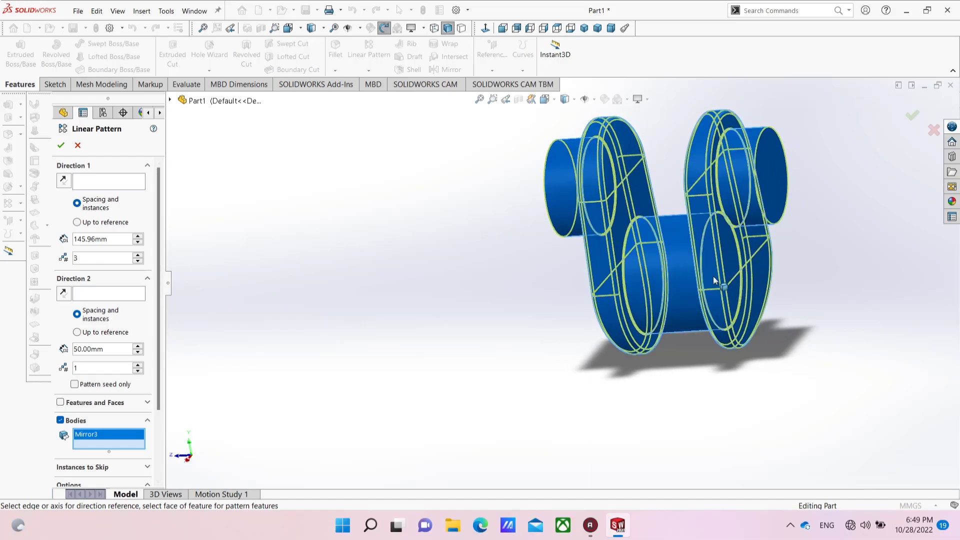
left_click(773, 215)
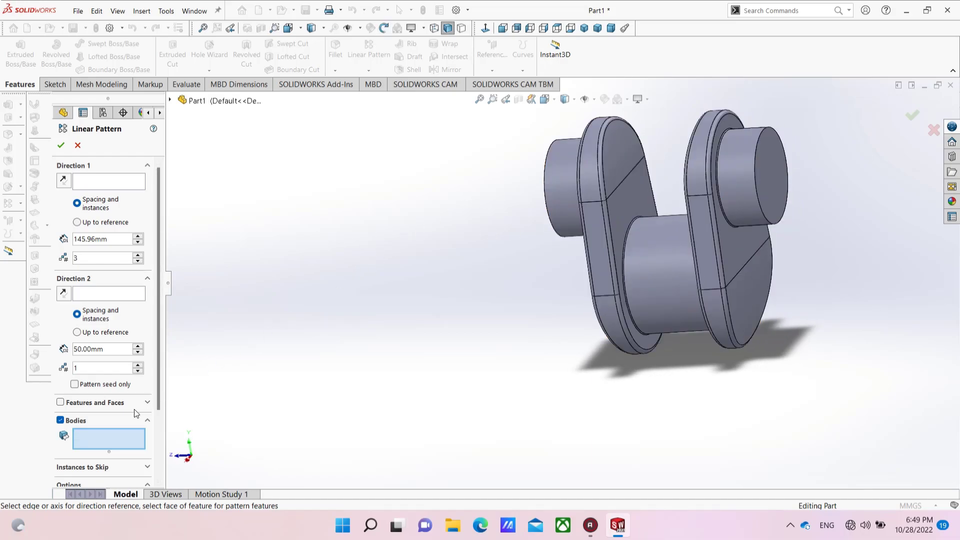
left_click(677, 268)
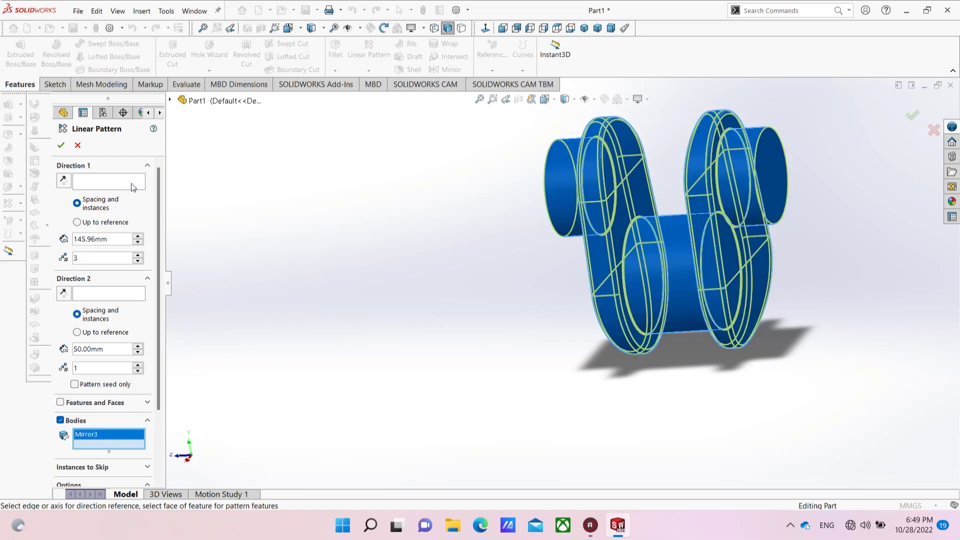
Use the upper boss's flat end face as the pattern direction and create the linear pattern with three instances.
left_click(120, 187)
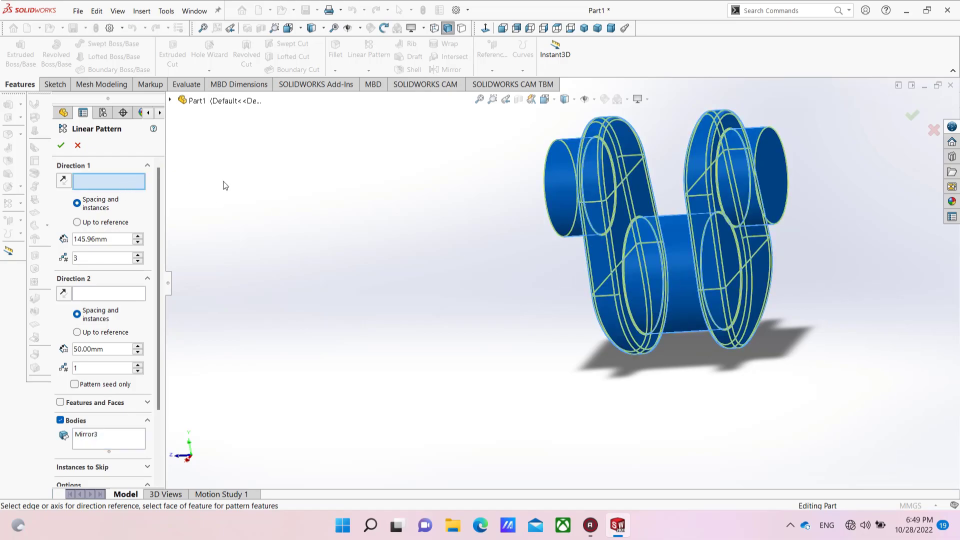
left_click(760, 192)
scroll(517, 240, "up", 3)
middle_click_drag(601, 260, 497, 203)
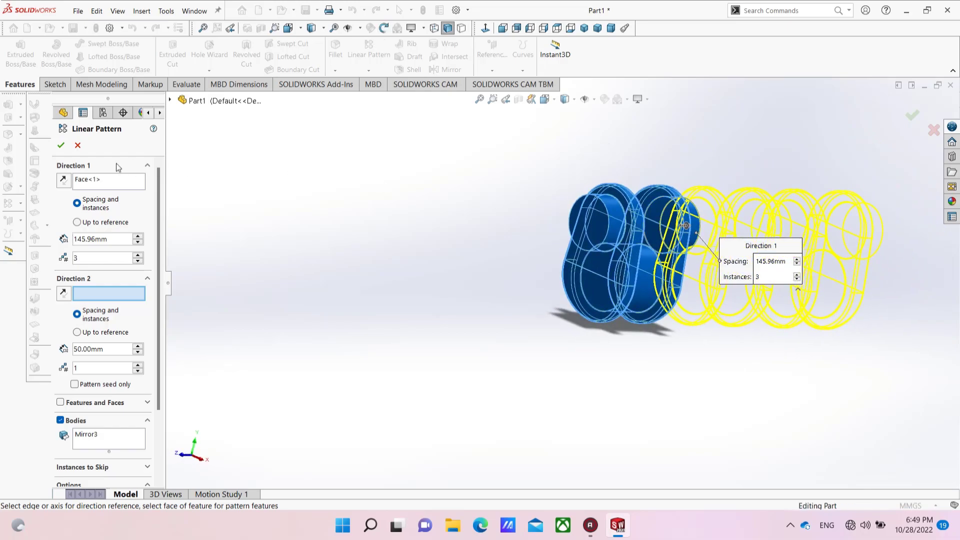
left_click(61, 145)
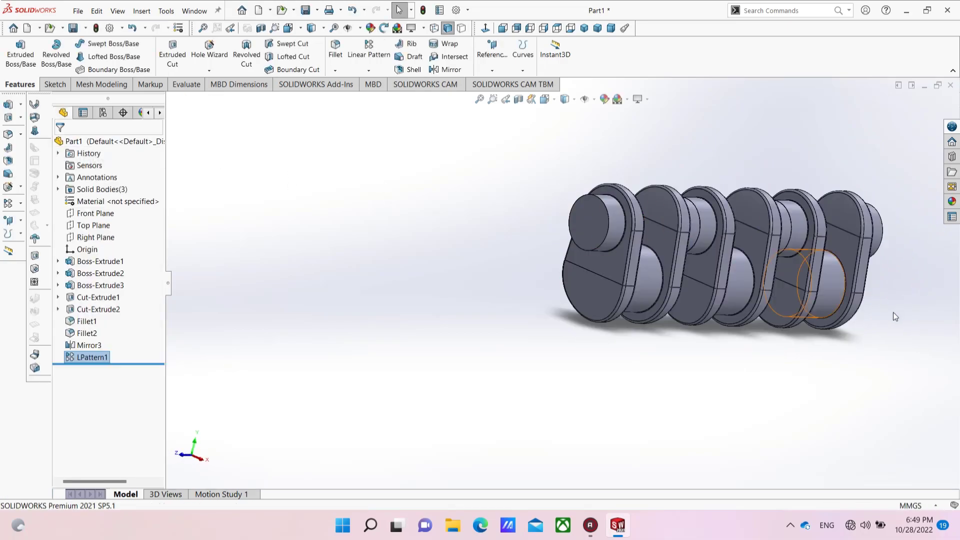
Create a reference axis through the cylindrical face of the upper boss at the front end of the crankshaft.
middle_click_drag(817, 330, 818, 307)
scroll(818, 307, "up", 3)
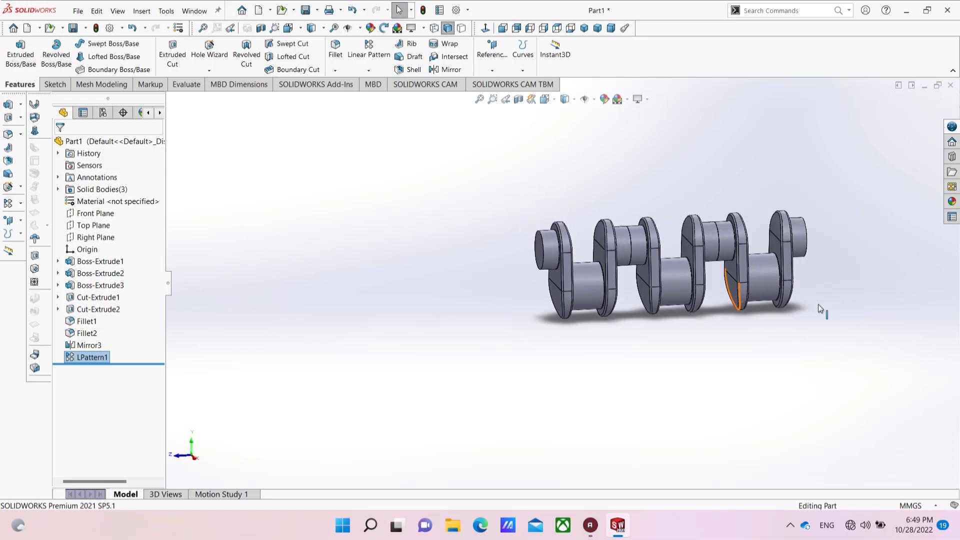
middle_click_drag(607, 312, 623, 329)
left_click(454, 251)
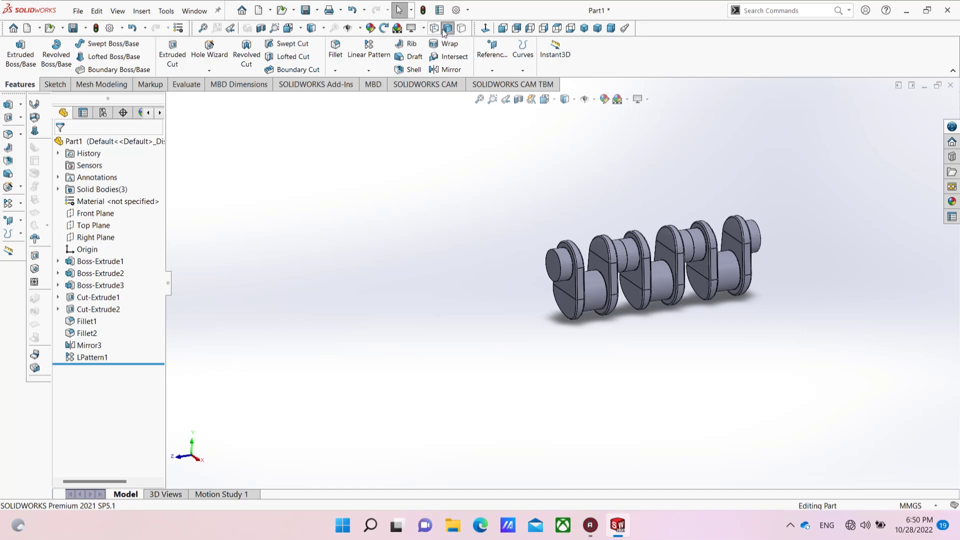
left_click(492, 70)
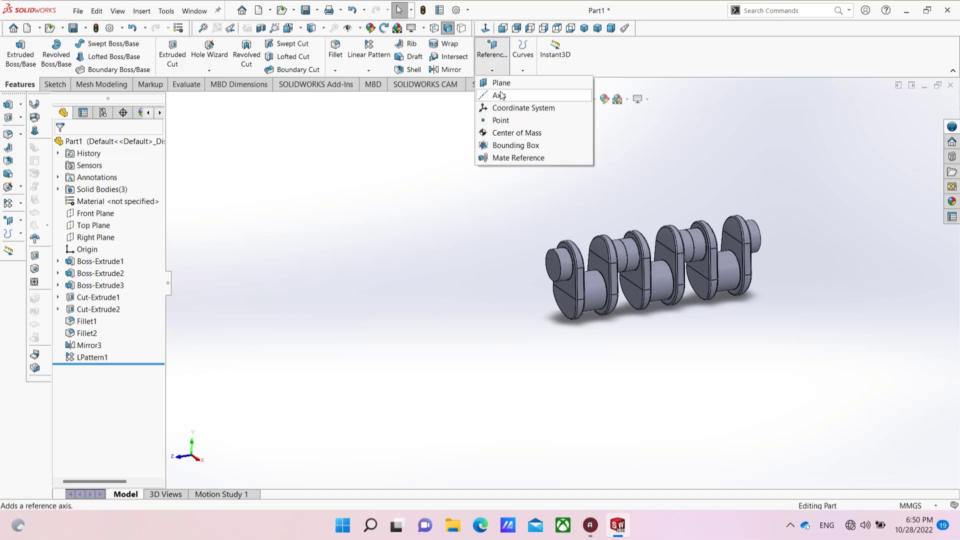
left_click(500, 95)
left_click(567, 263)
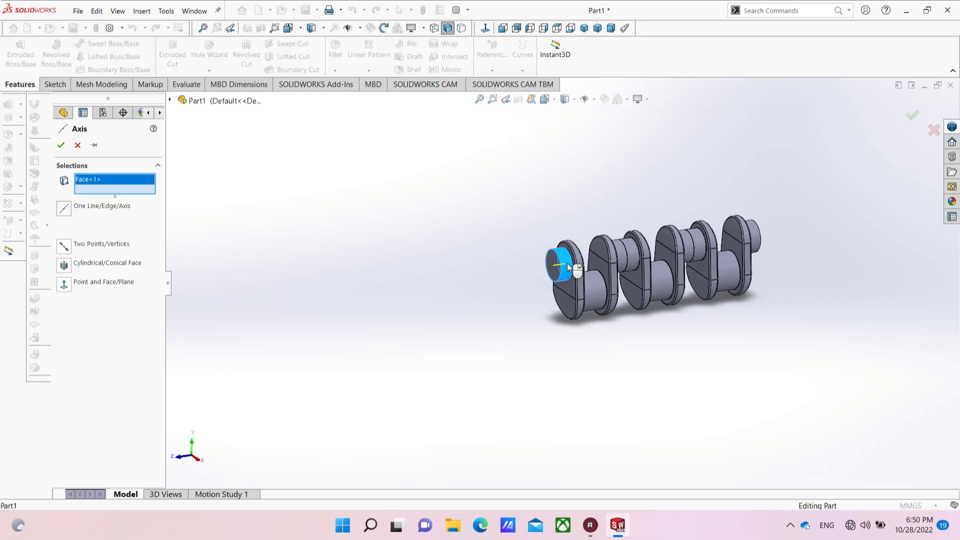
left_click(60, 145)
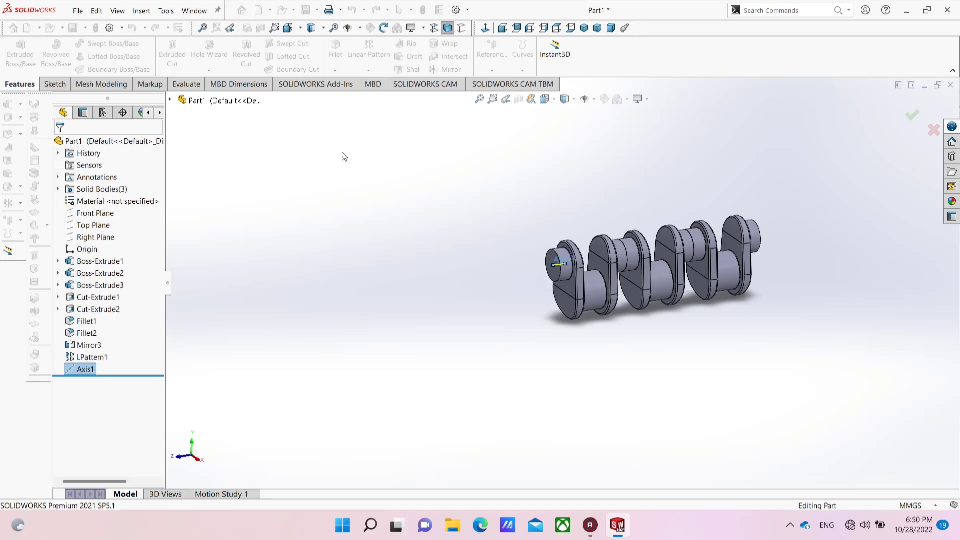
Extend both ends of the reference axis so it runs past the full length of the crankshaft.
left_click_drag(553, 265, 508, 272)
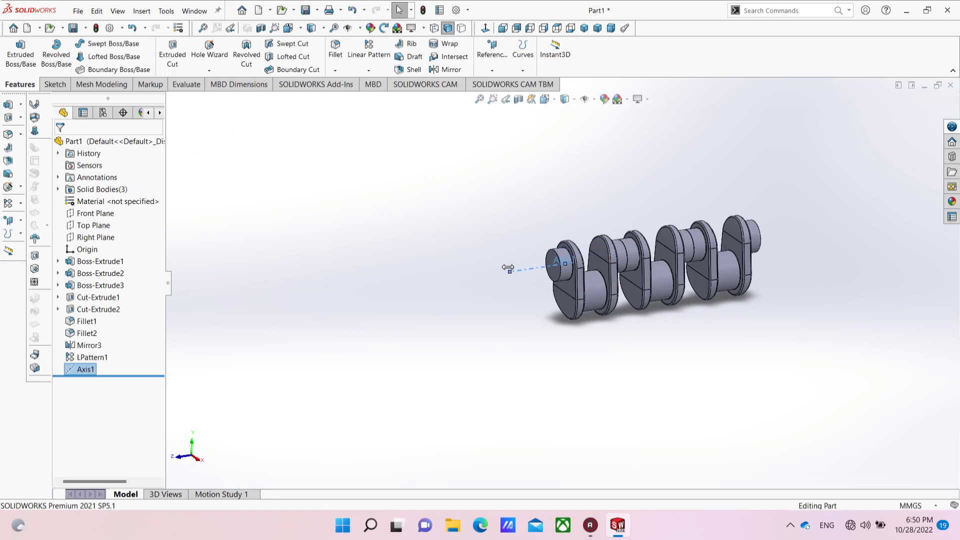
left_click_drag(575, 269, 785, 232)
left_click(422, 244)
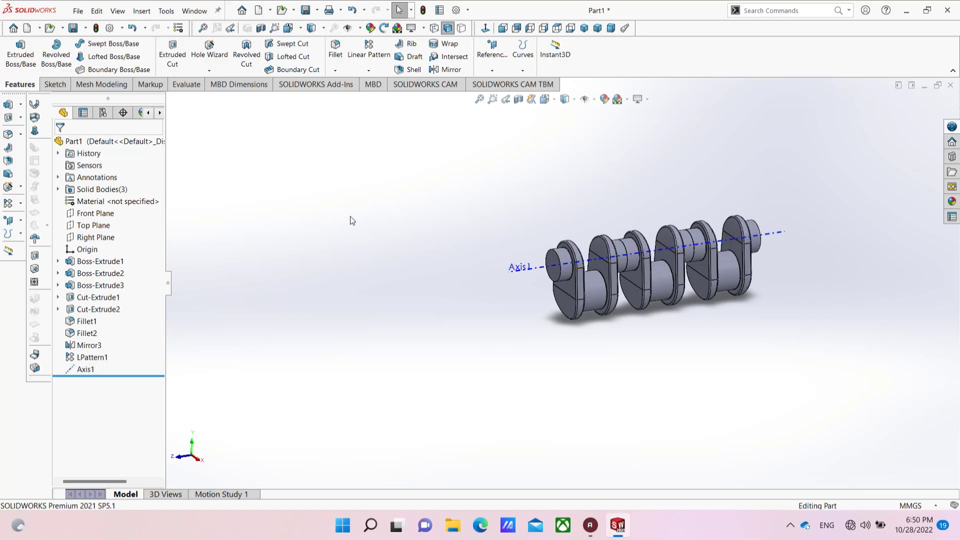
Use Move/Copy Body to make one copy of the middle crank body rotated 120 degrees about the reference axis.
left_click(145, 11)
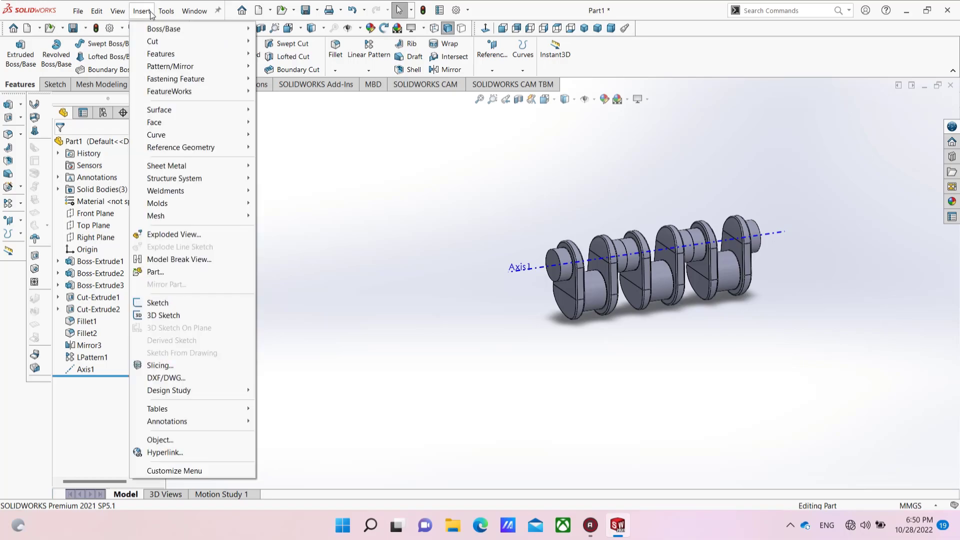
mouse_move(165, 53)
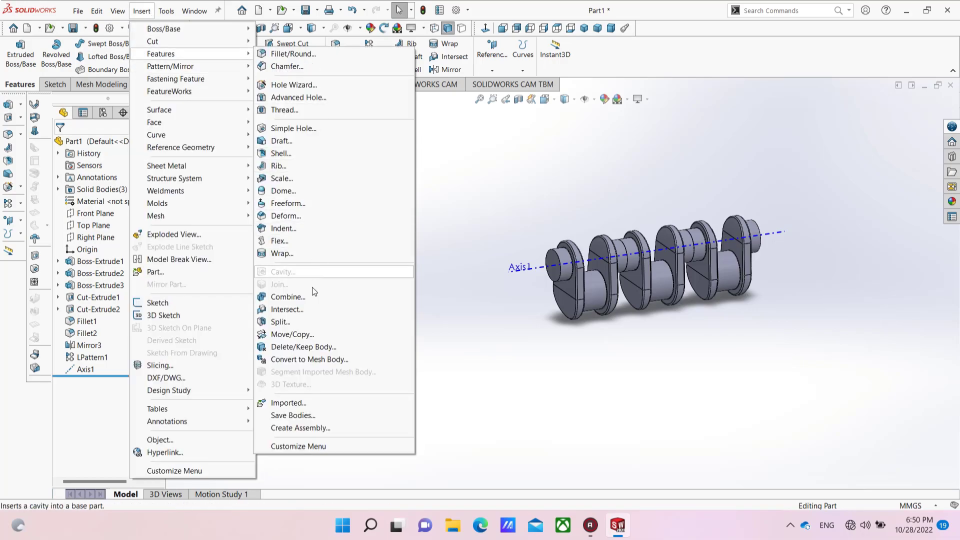
left_click(314, 335)
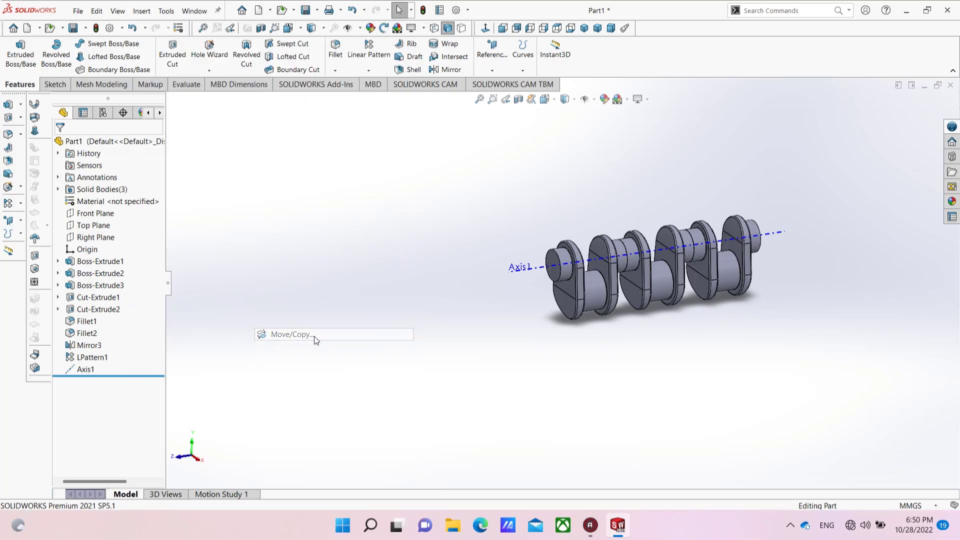
left_click(668, 289)
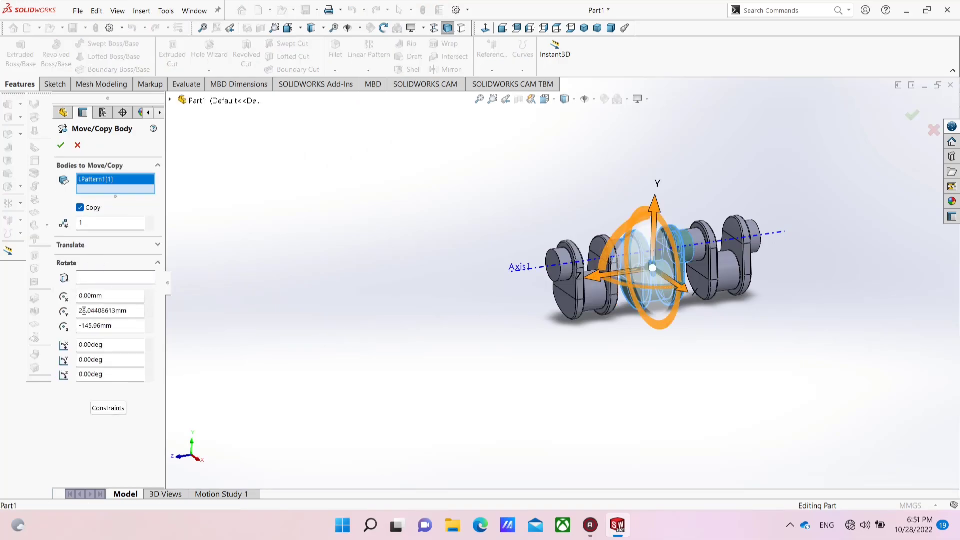
double_click(78, 265)
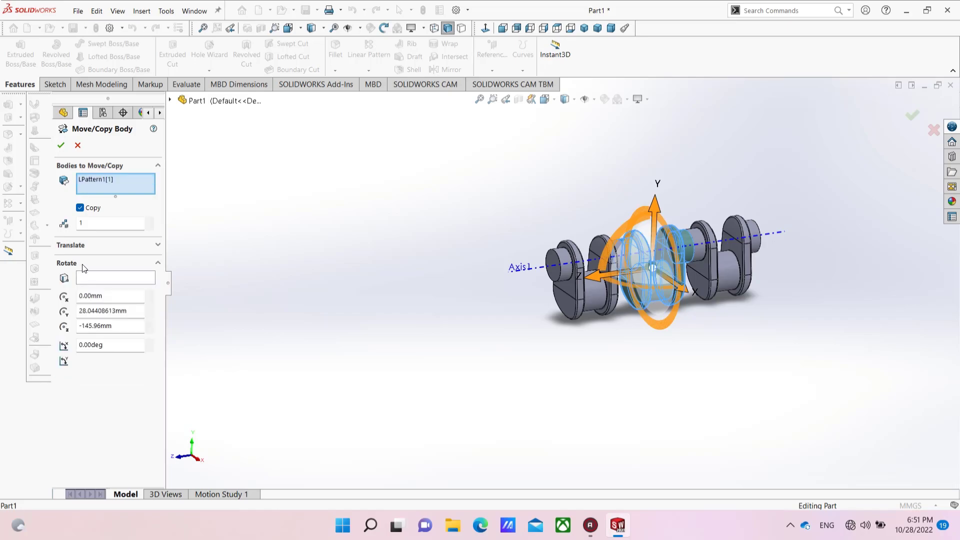
left_click(120, 278)
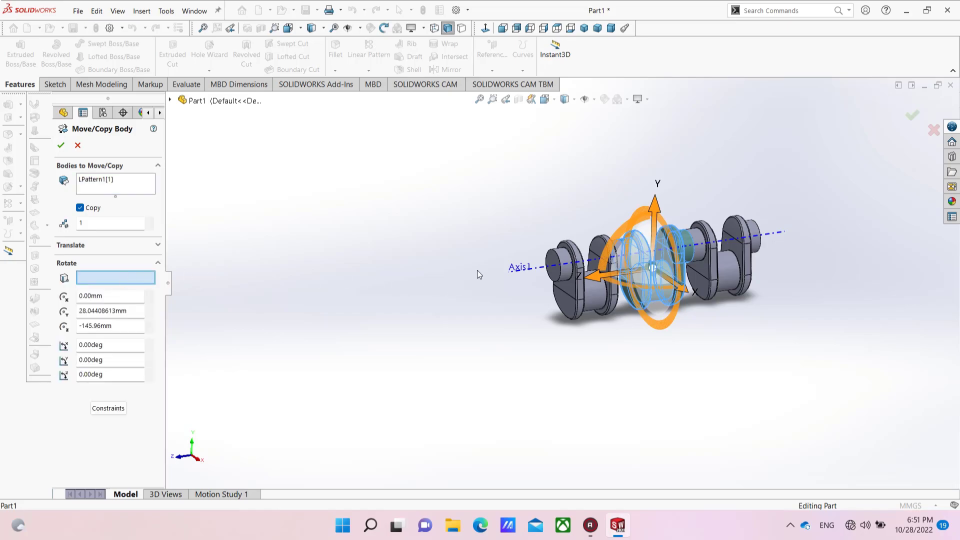
left_click(529, 269)
double_click(102, 296)
type("120")
key("Return")
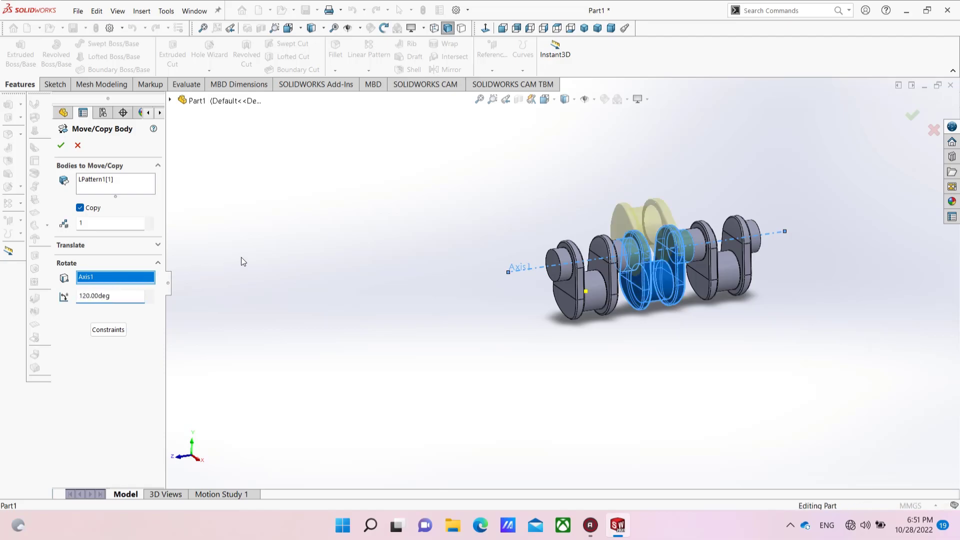
left_click(61, 145)
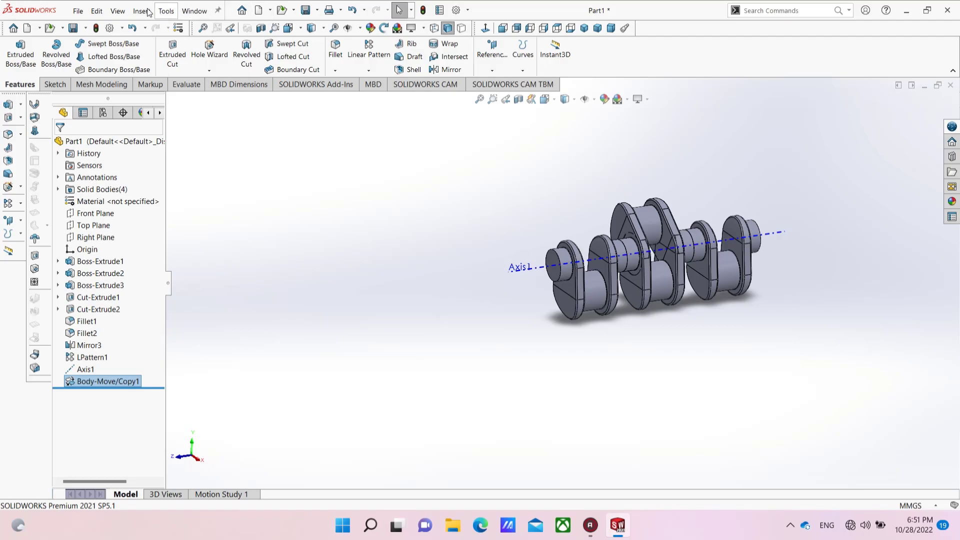
Rotate the rear crank body by -120 degrees about the reference axis with Move/Copy Body, without copying it.
left_click(166, 11)
mouse_move(142, 11)
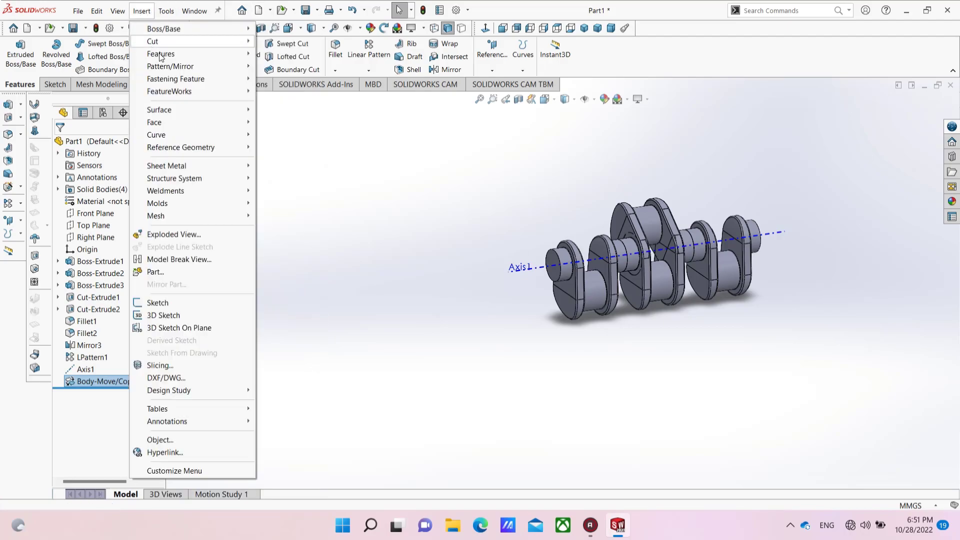
mouse_move(160, 55)
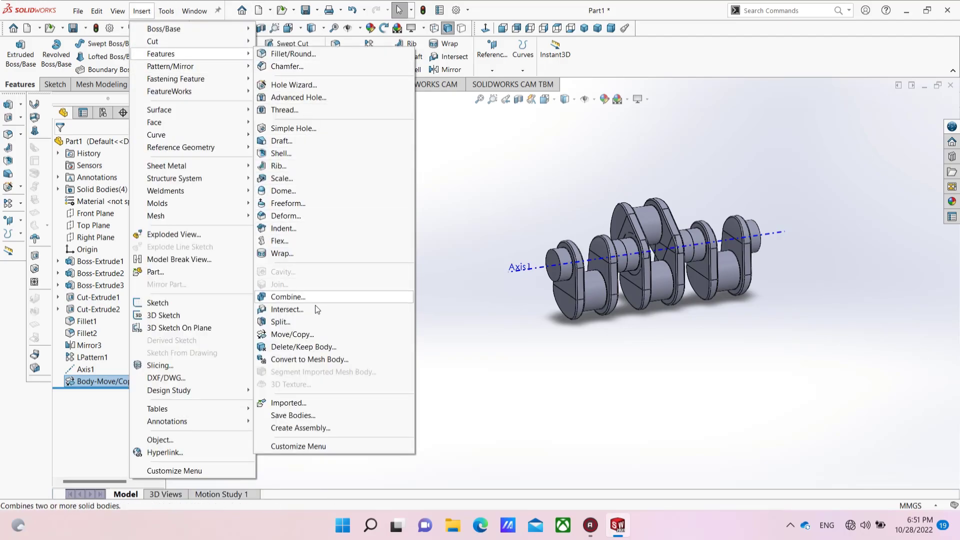
left_click(306, 334)
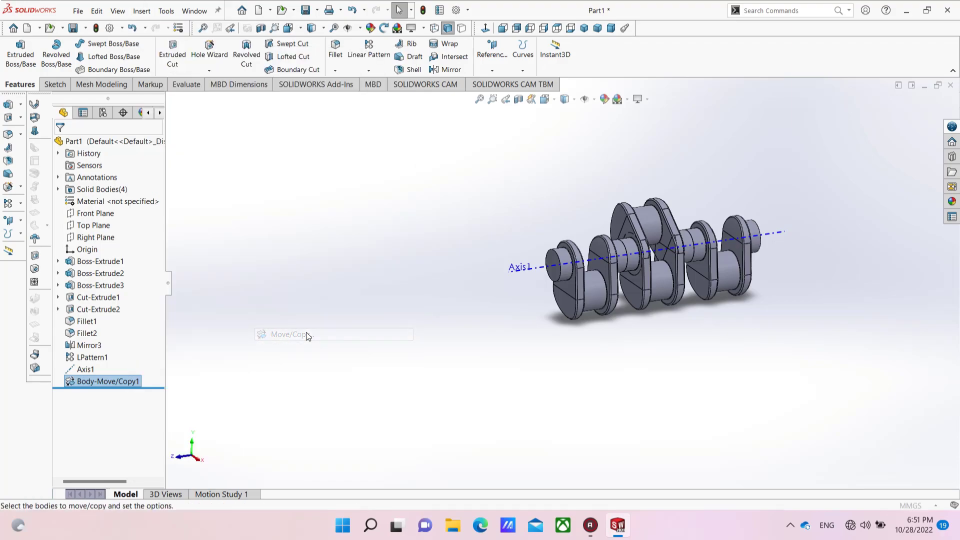
left_click(722, 266)
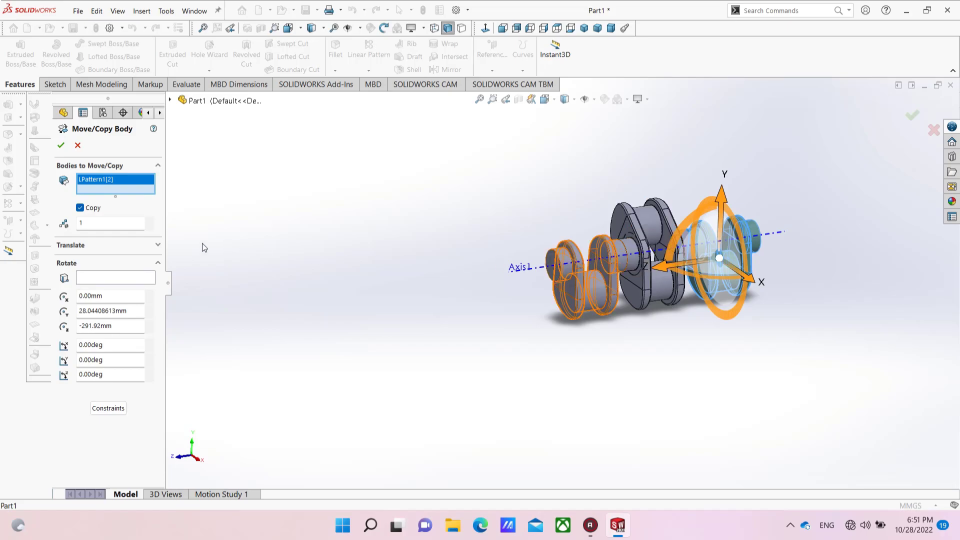
left_click(82, 210)
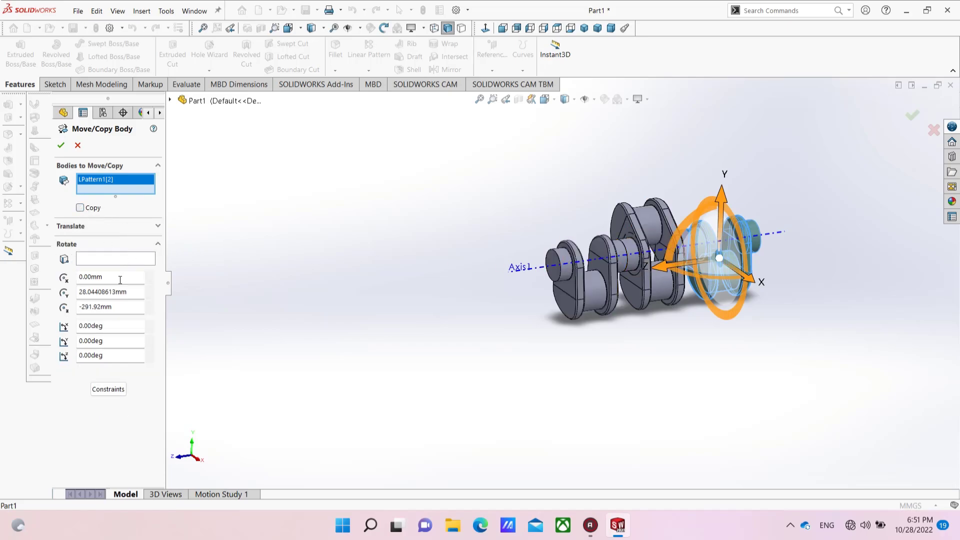
left_click(111, 259)
left_click(524, 273)
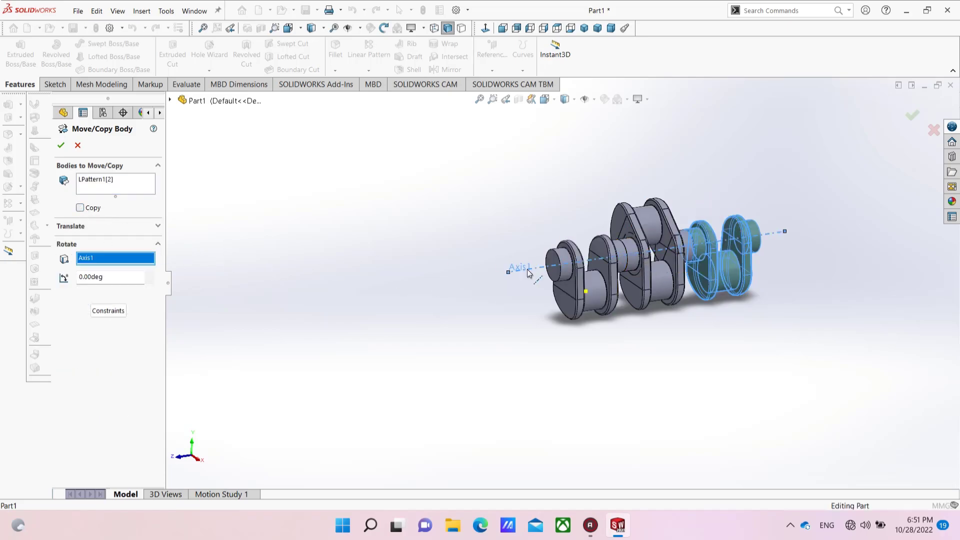
double_click(124, 275)
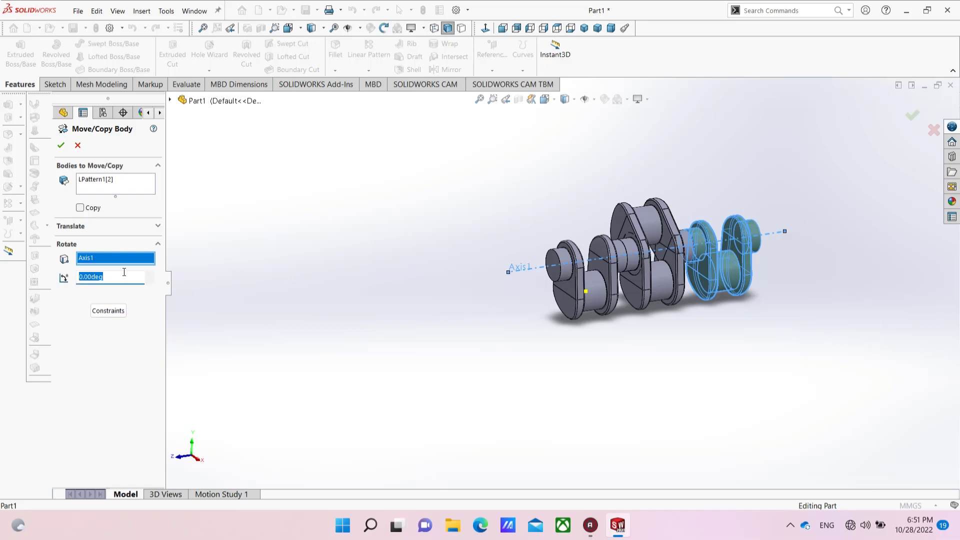
type("-120")
key("Return")
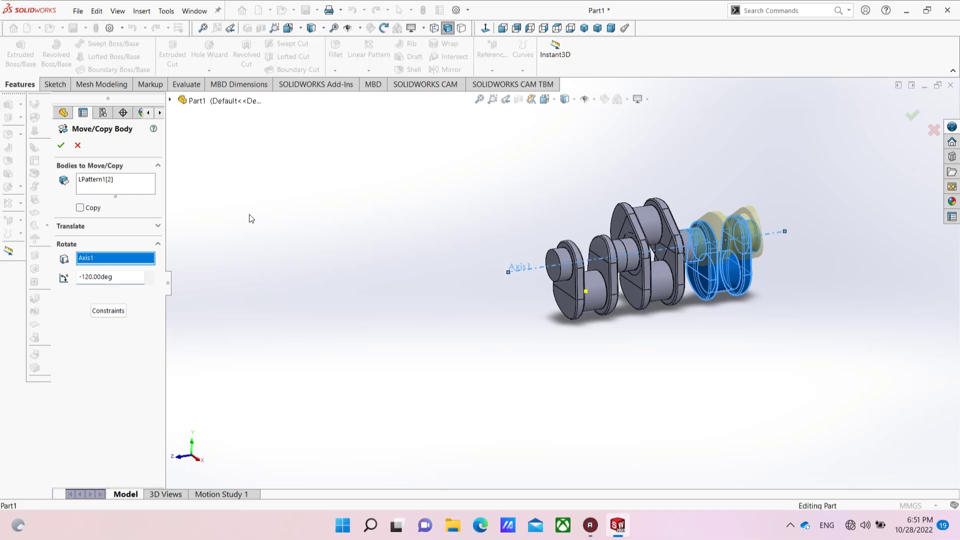
left_click(61, 146)
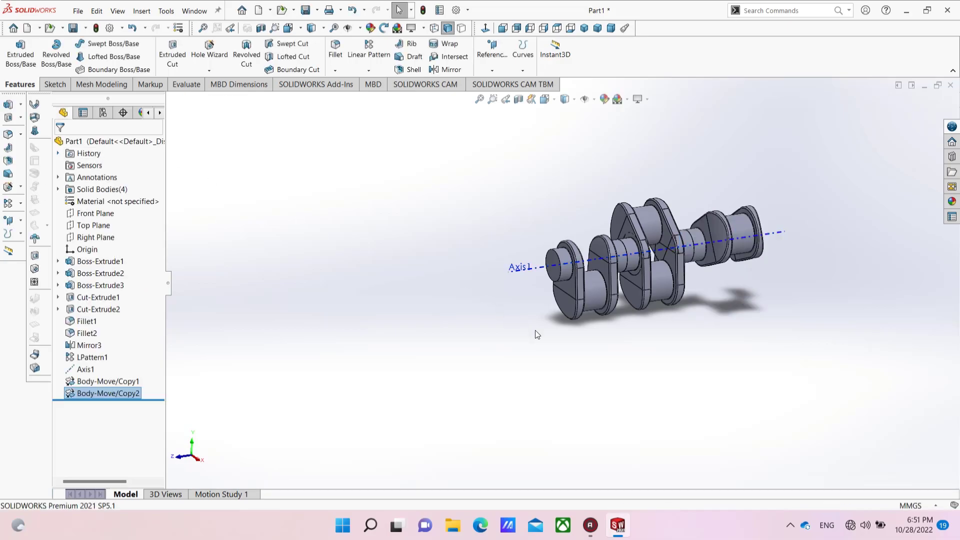
Edit the middle crank body's move/copy feature so it rotates the original body instead of copying it.
right_click(116, 381)
left_click(125, 292)
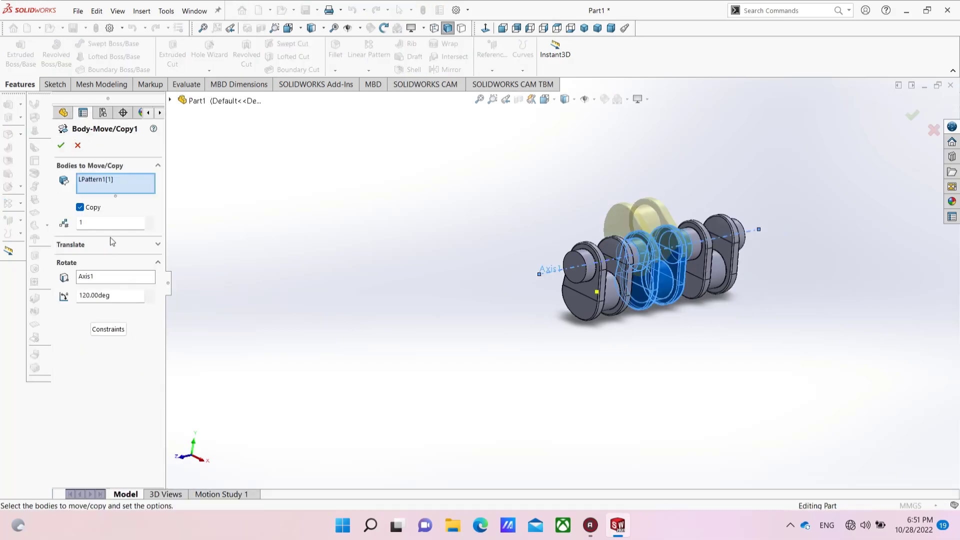
left_click(80, 207)
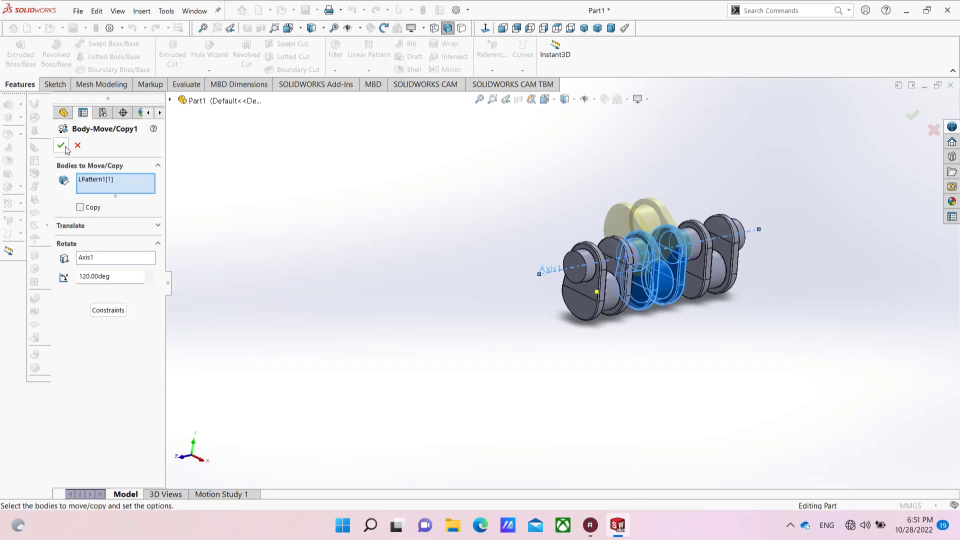
left_click(65, 148)
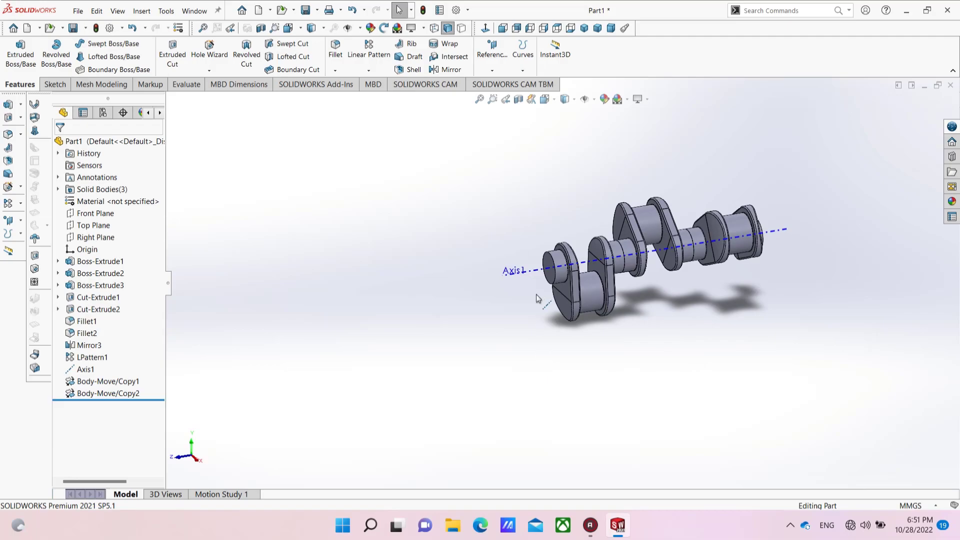
Combine the front, middle and rear crank bodies into one solid body with the Add operation.
left_click(166, 11)
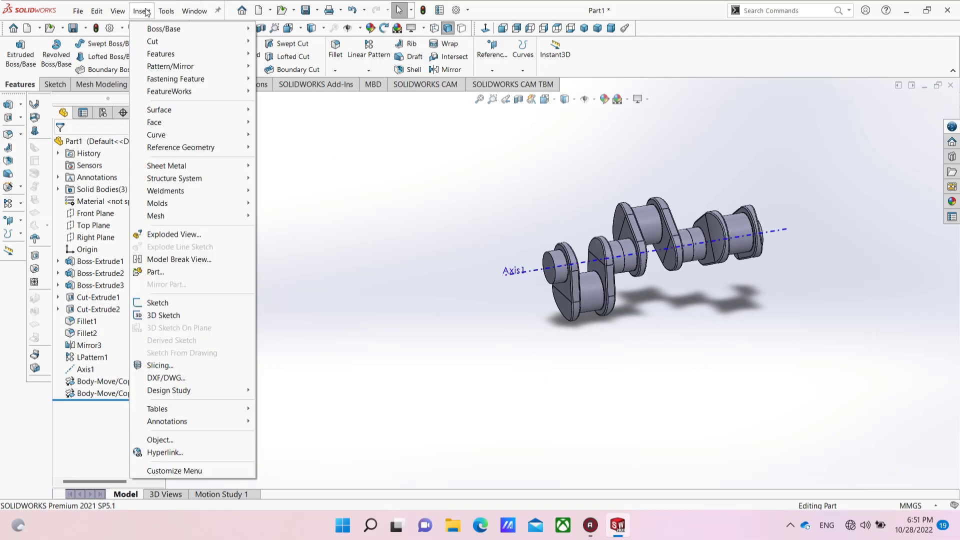
mouse_move(141, 11)
mouse_move(161, 53)
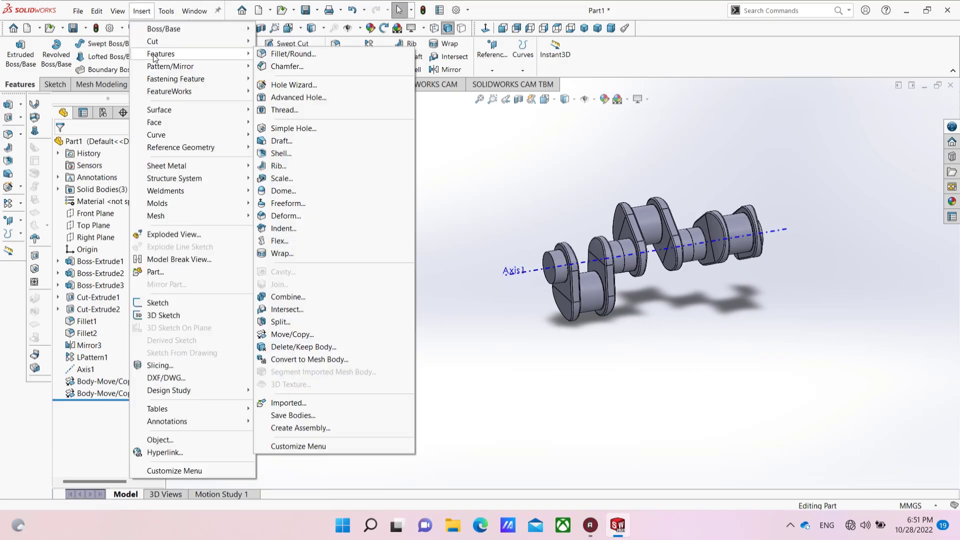
left_click(288, 297)
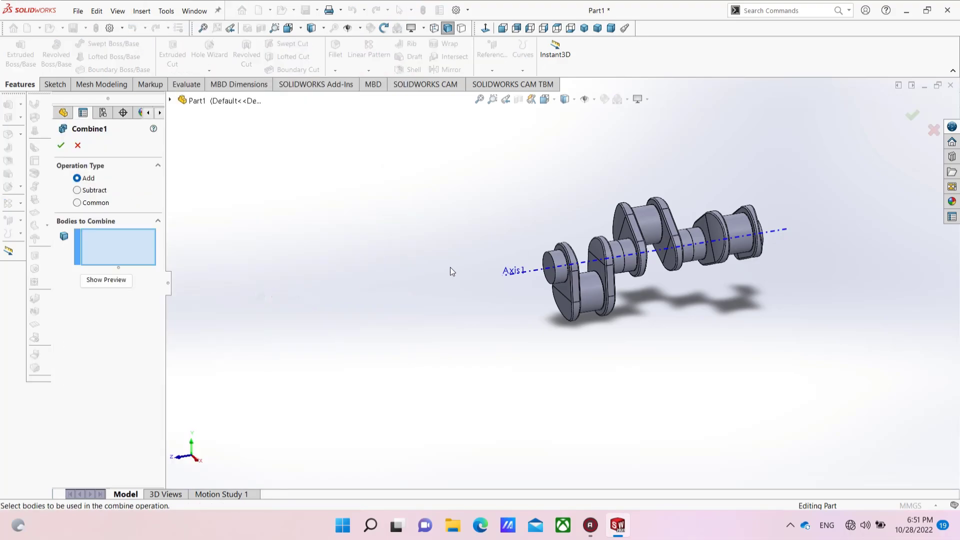
left_click(566, 284)
left_click(652, 237)
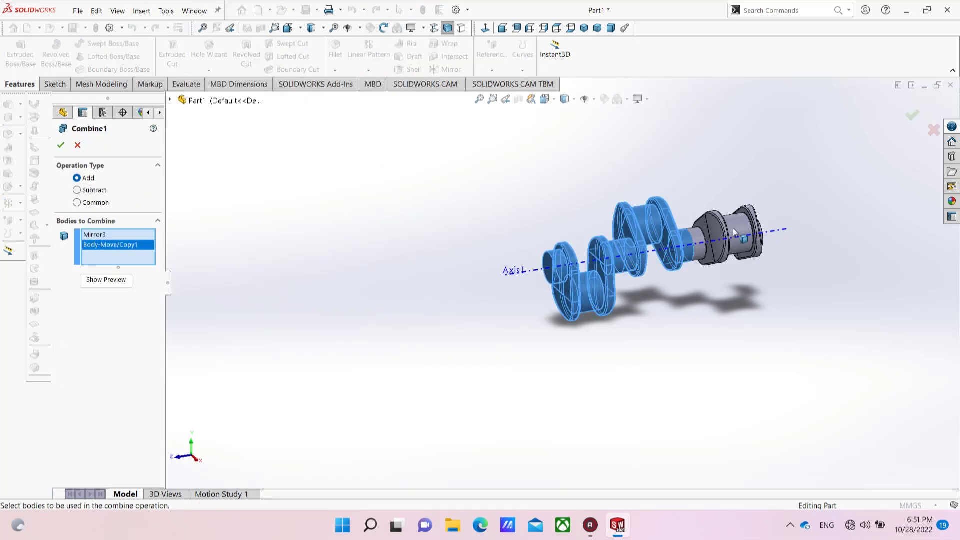
left_click(636, 244)
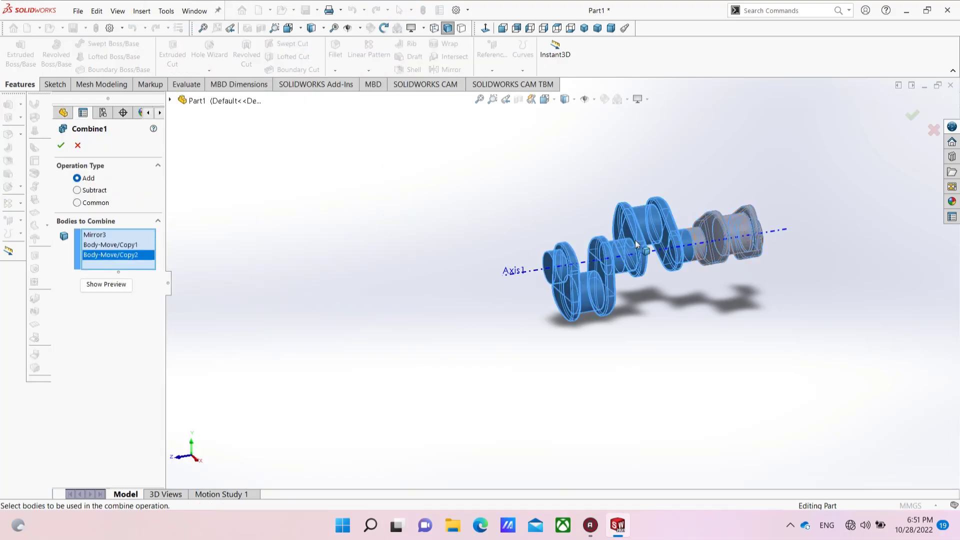
left_click(61, 145)
mouse_move(492, 309)
middle_mouse_down()
mouse_move(524, 311)
mouse_move(527, 296)
mouse_move(500, 300)
mouse_move(508, 310)
middle_mouse_up()
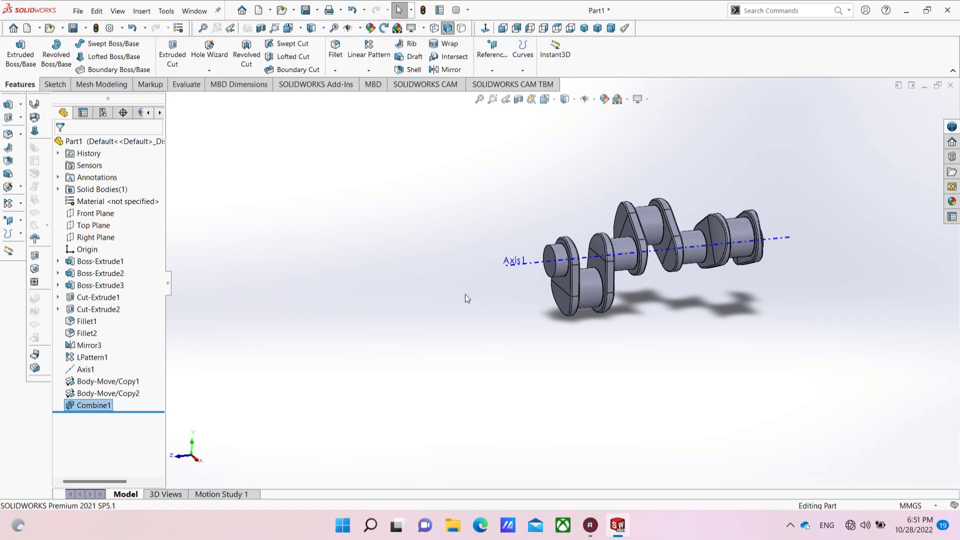
left_click(529, 266)
key("Delete")
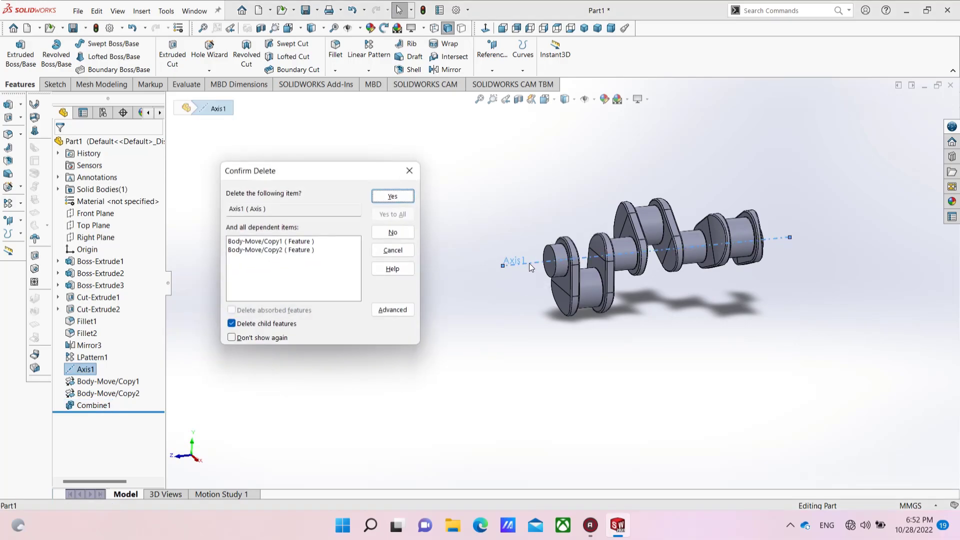
left_click(409, 170)
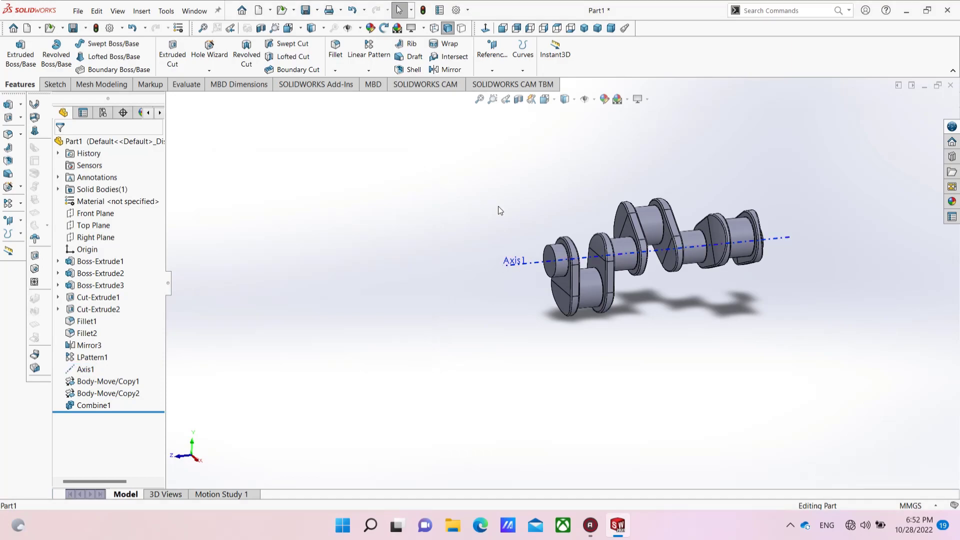
Hide the reference axis running through the crankshaft.
right_click(524, 263)
left_click(548, 249)
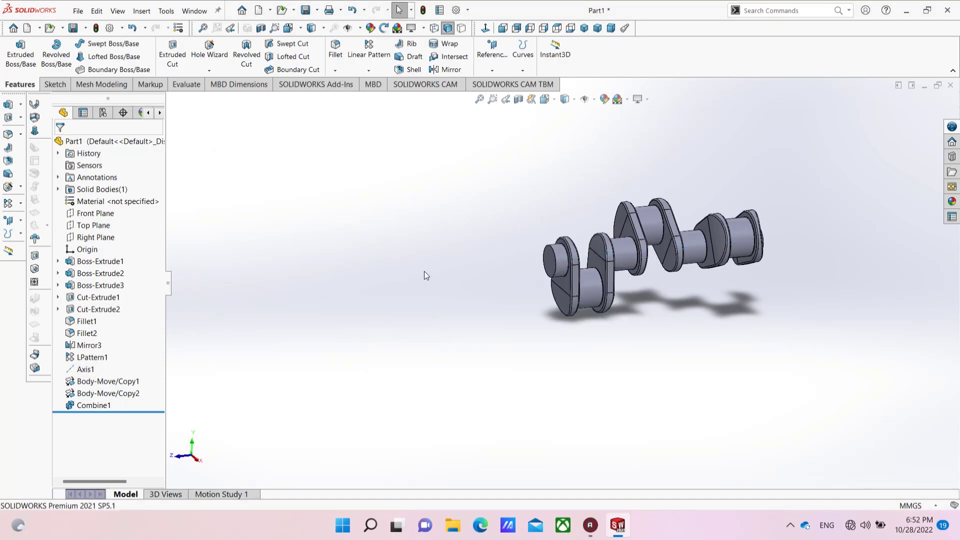
Sketch on the flat end face of the front boss and convert its circular edge into a sketch circle.
left_click(550, 260)
left_click(595, 228)
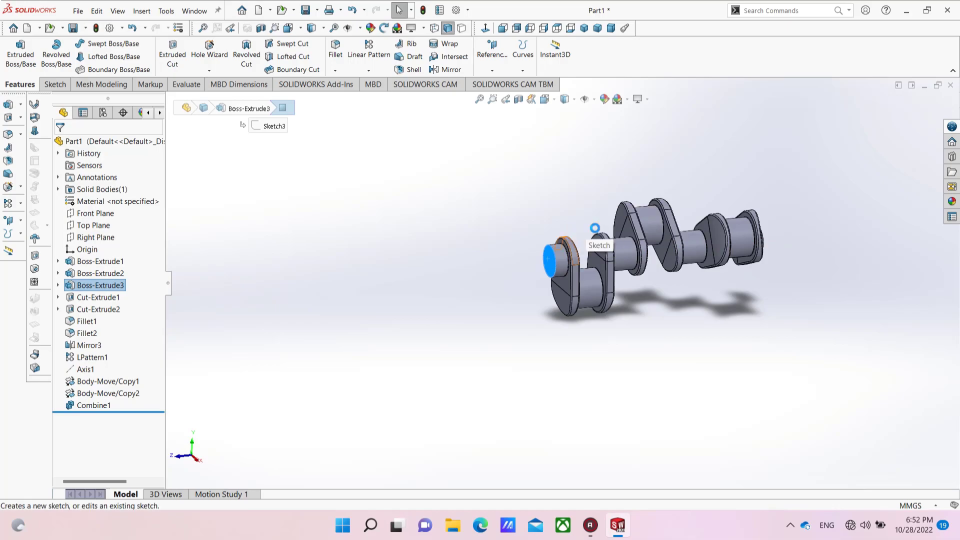
left_click(230, 50)
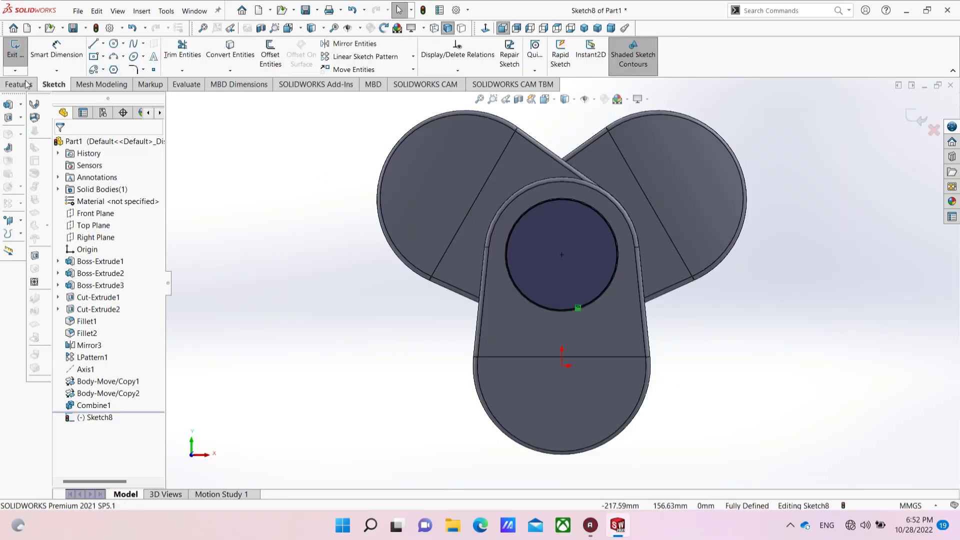
Extrude the converted circle on the front boss outward by 63.5 mm as a blind boss merged with the crankshaft.
left_click(19, 84)
left_click(20, 54)
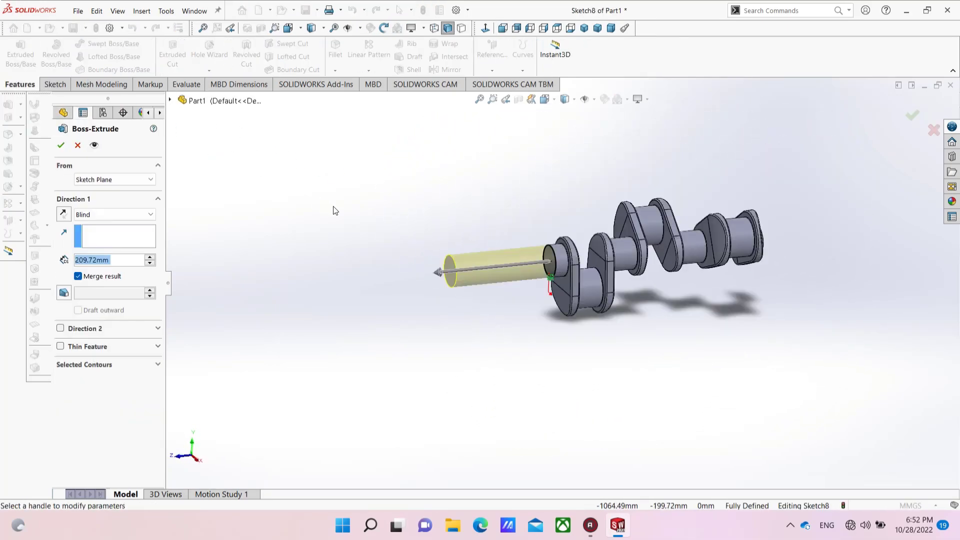
type("6")
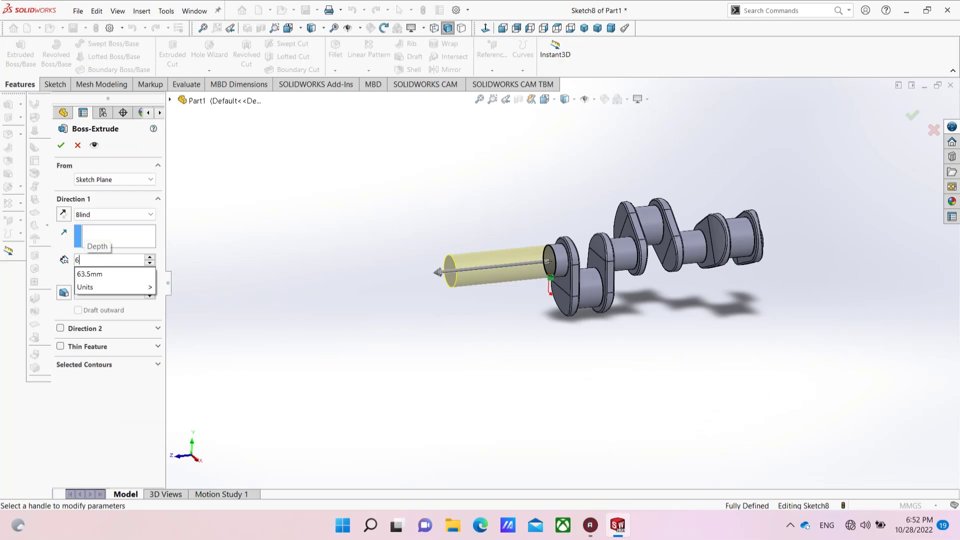
type("3.5")
key("Return")
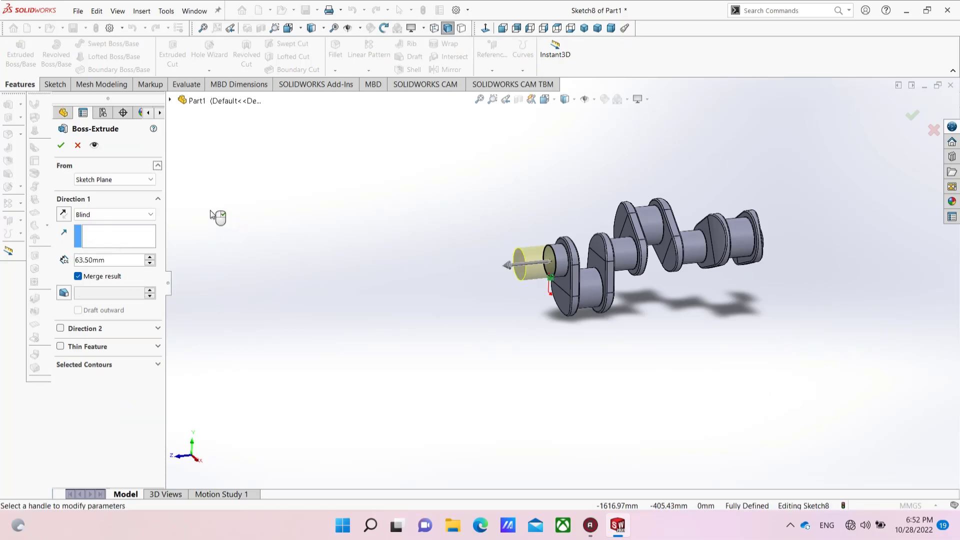
left_click(61, 146)
Sketch on the flat end face of the rear boss and convert its circular edge into a sketch circle.
middle_click_drag(839, 254, 710, 251)
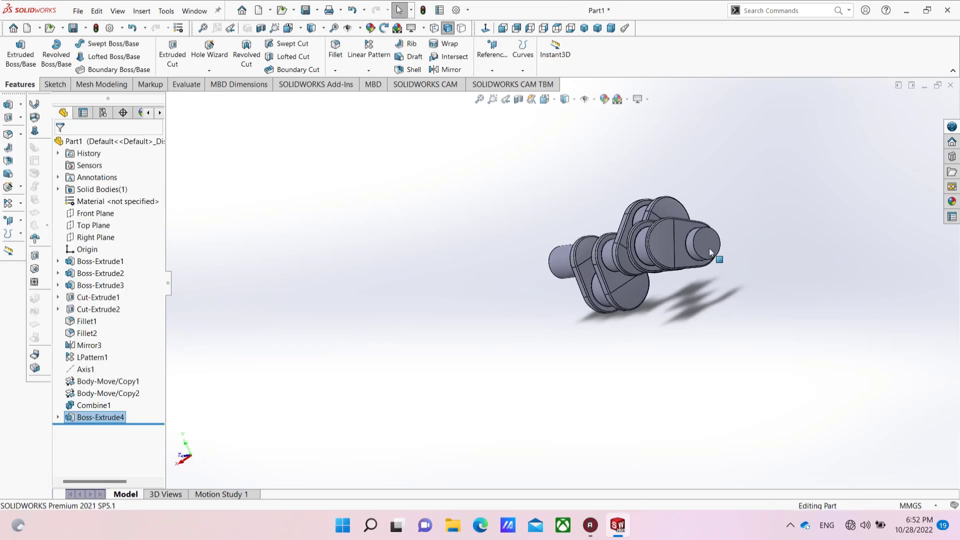
left_click(709, 249)
left_click(762, 218)
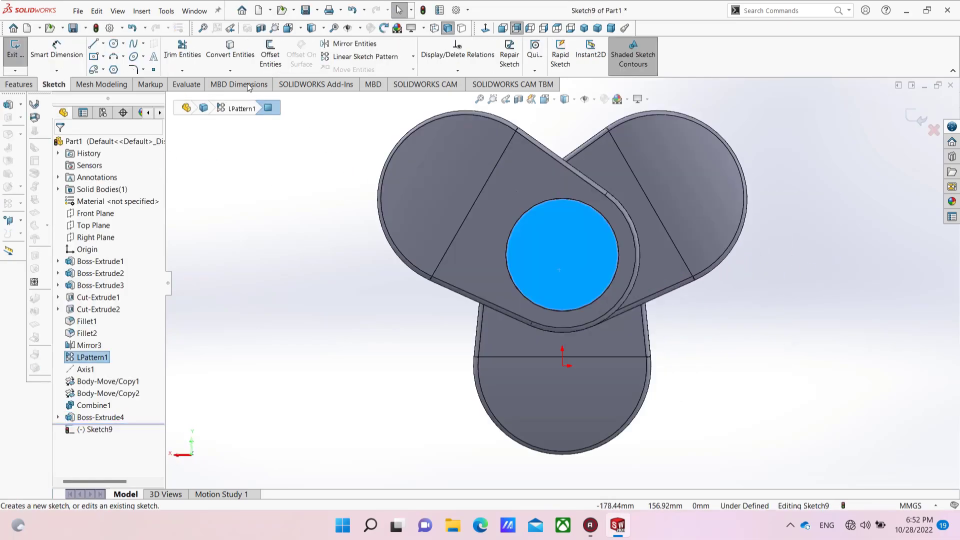
left_click(230, 52)
Extrude the rear circle outward by 63.5 mm as a blind boss merged with the crankshaft.
left_click(19, 83)
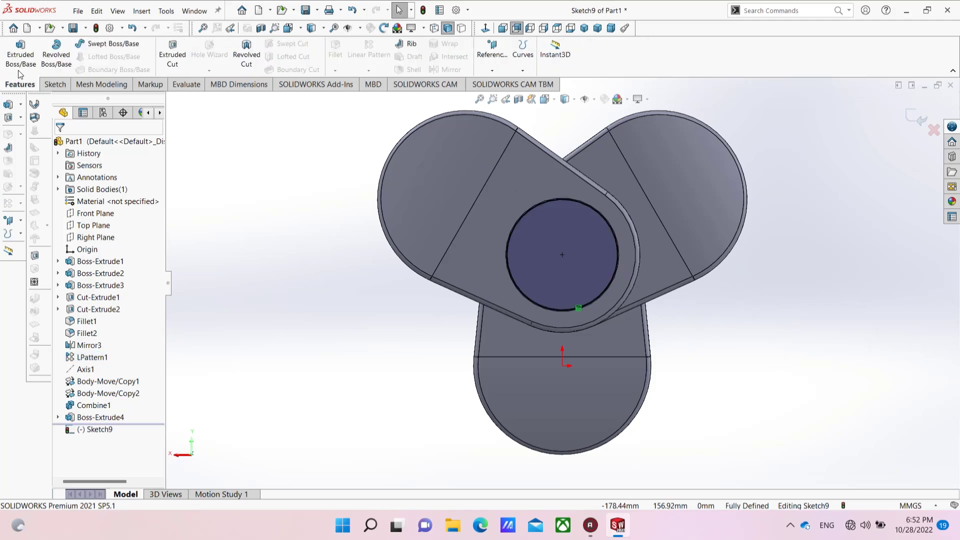
left_click(20, 54)
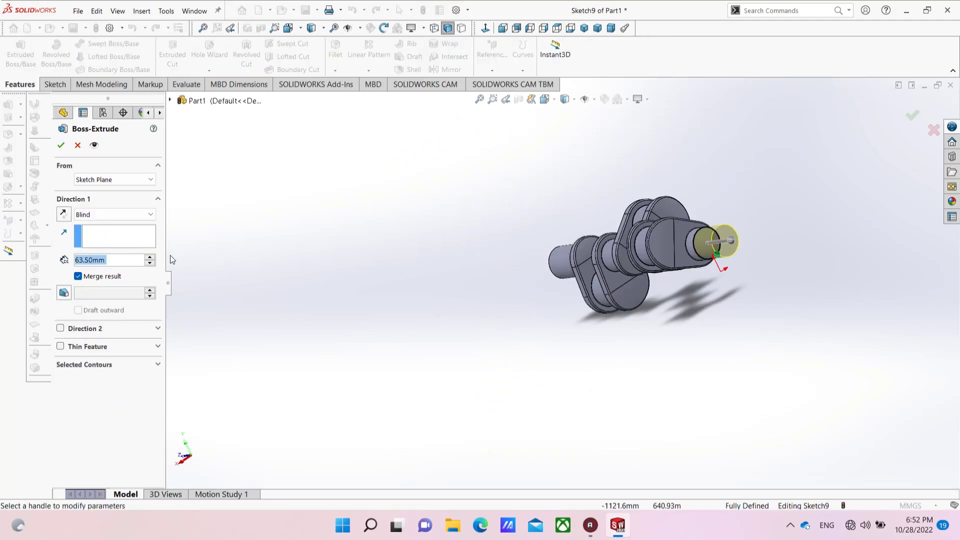
left_click(60, 146)
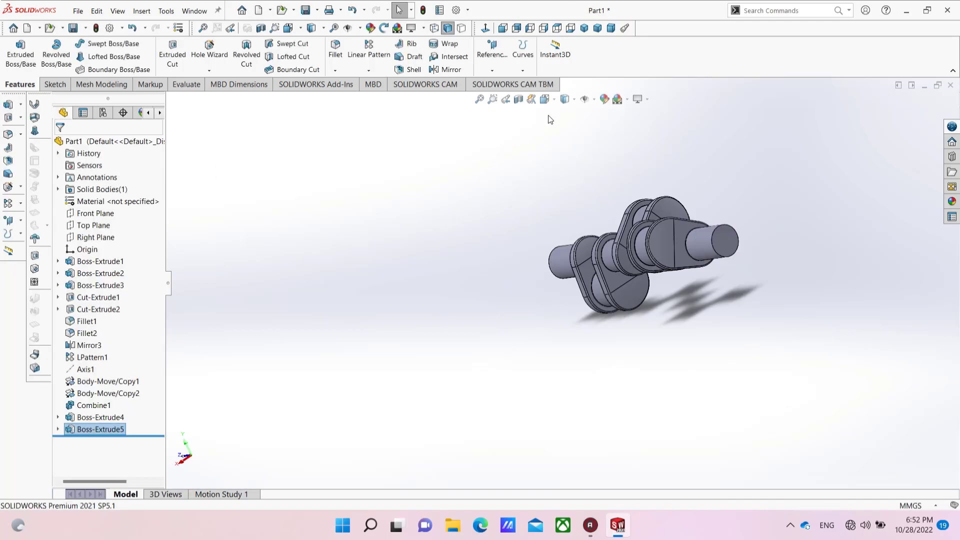
Show the whole crankshaft in isometric view with nothing selected.
left_click(552, 101)
left_click(607, 126)
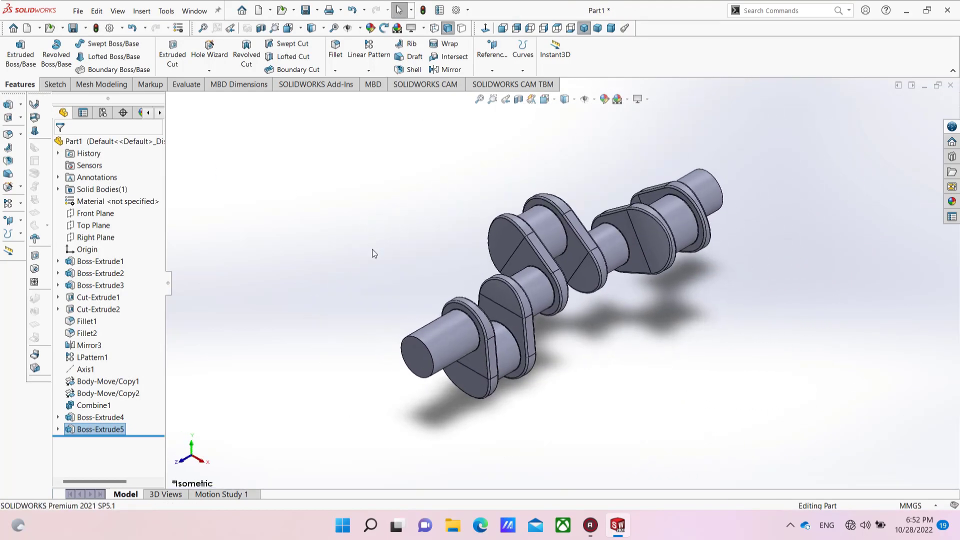
key("Escape")
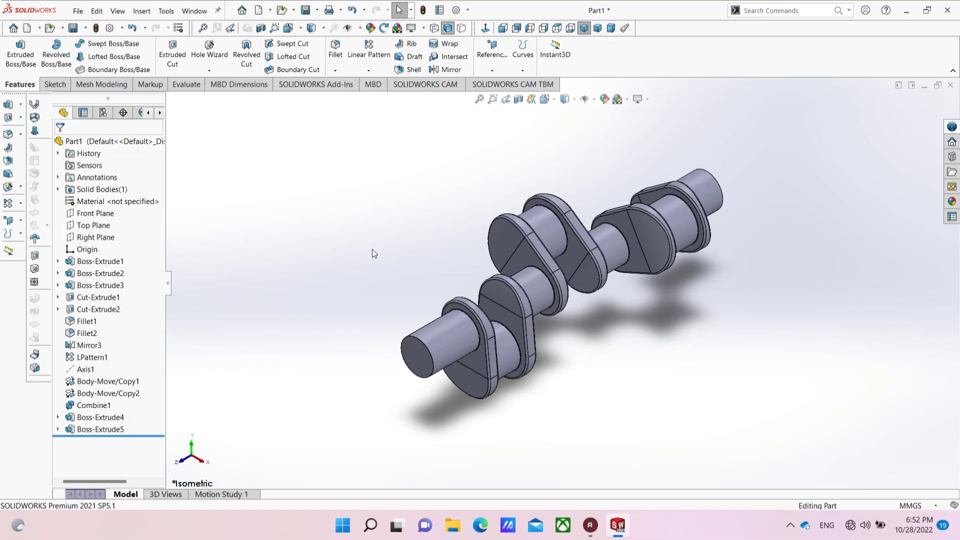